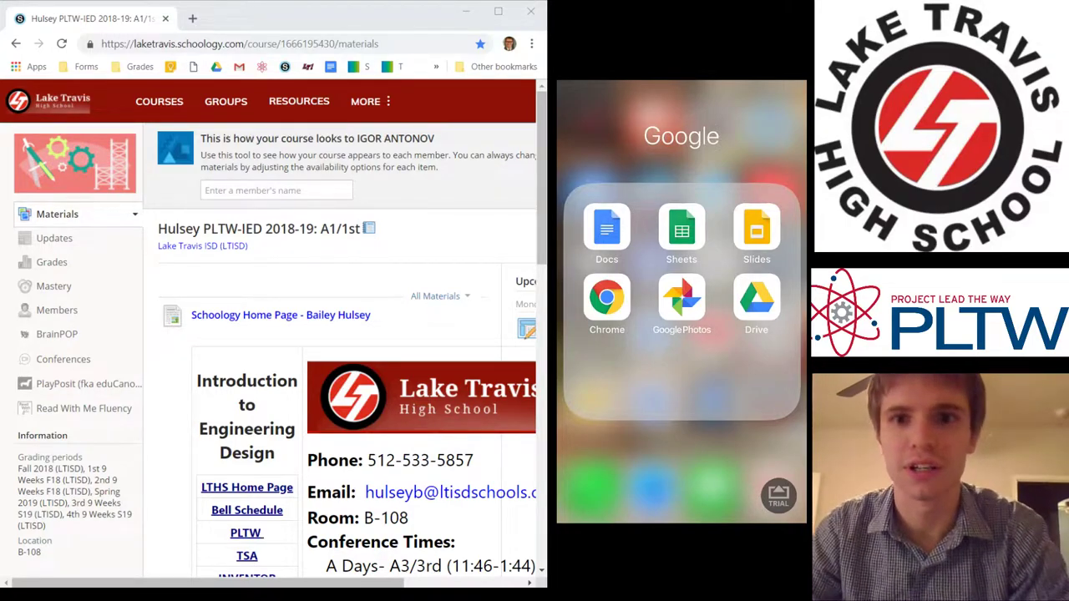
click(287, 11)
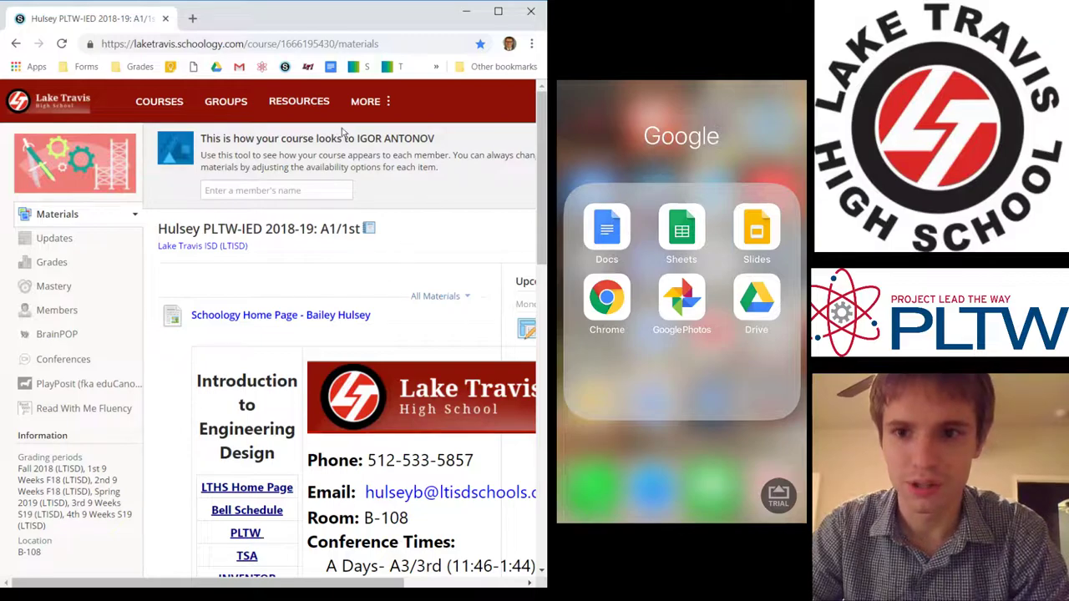
drag(351, 139, 443, 141)
click(396, 177)
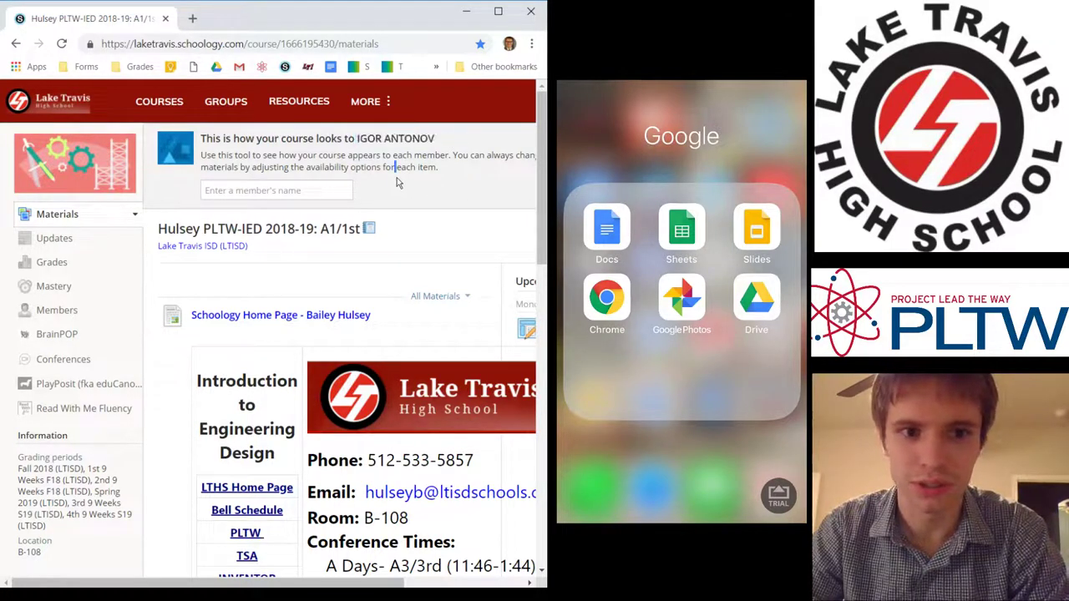
drag(358, 143, 442, 147)
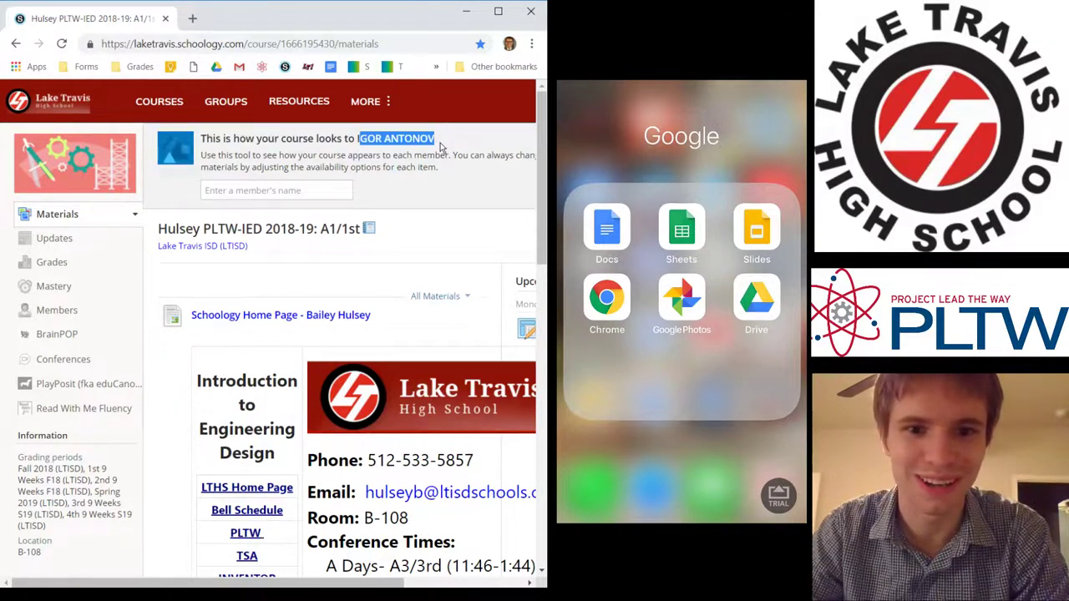
click(402, 161)
- Examine the course materials page, including the embedded Unit 3 Daily Agenda, its lesson outline and the unit folders
scroll(187, 481, down, 6)
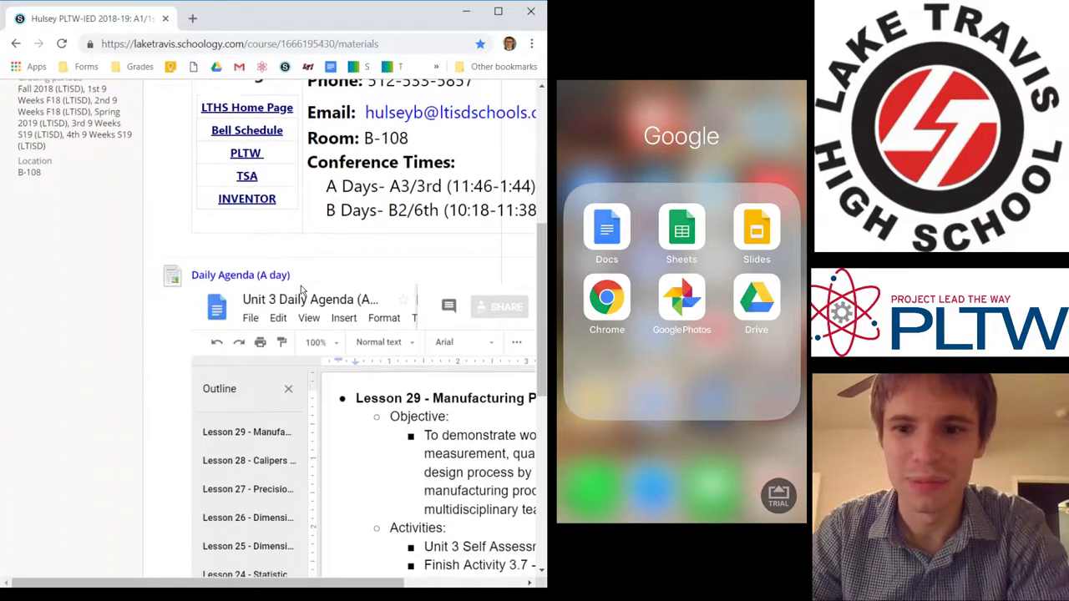
scroll(105, 379, down, 5)
scroll(105, 376, up, 4)
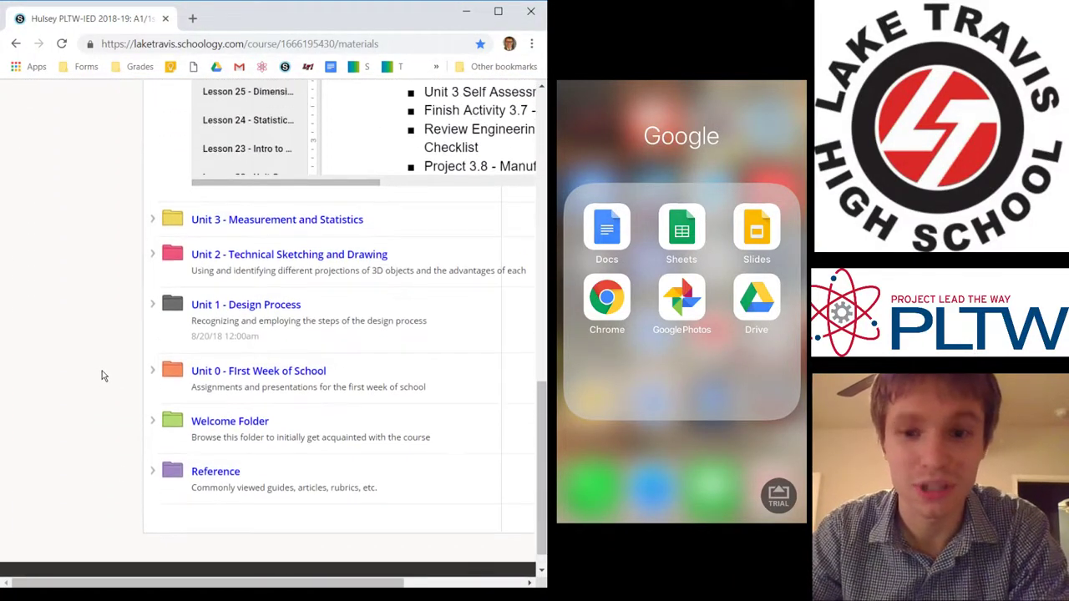
scroll(107, 389, up, 2)
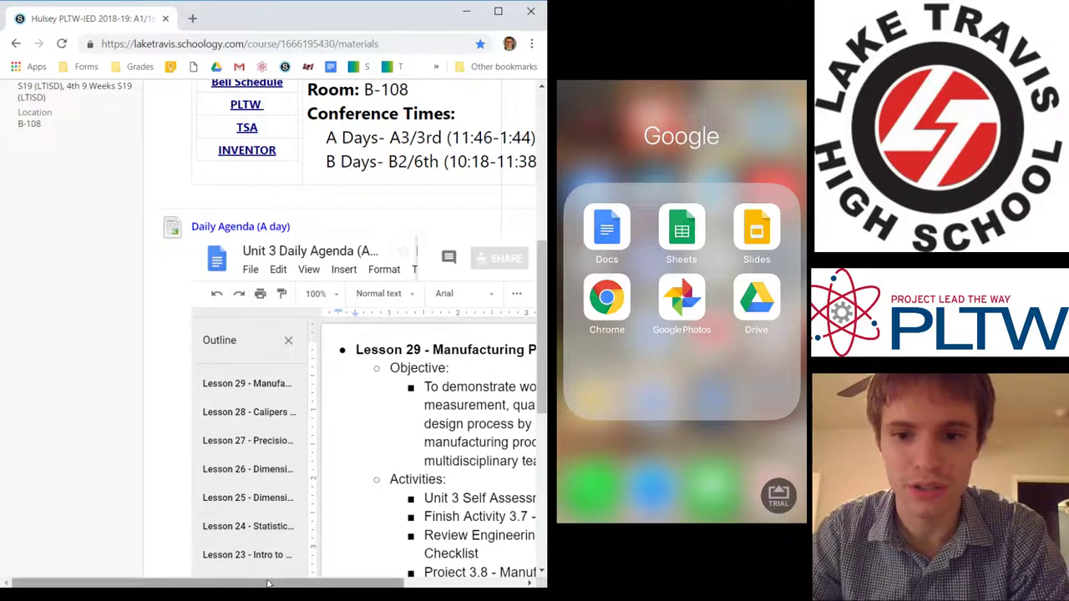
drag(275, 582, 403, 467)
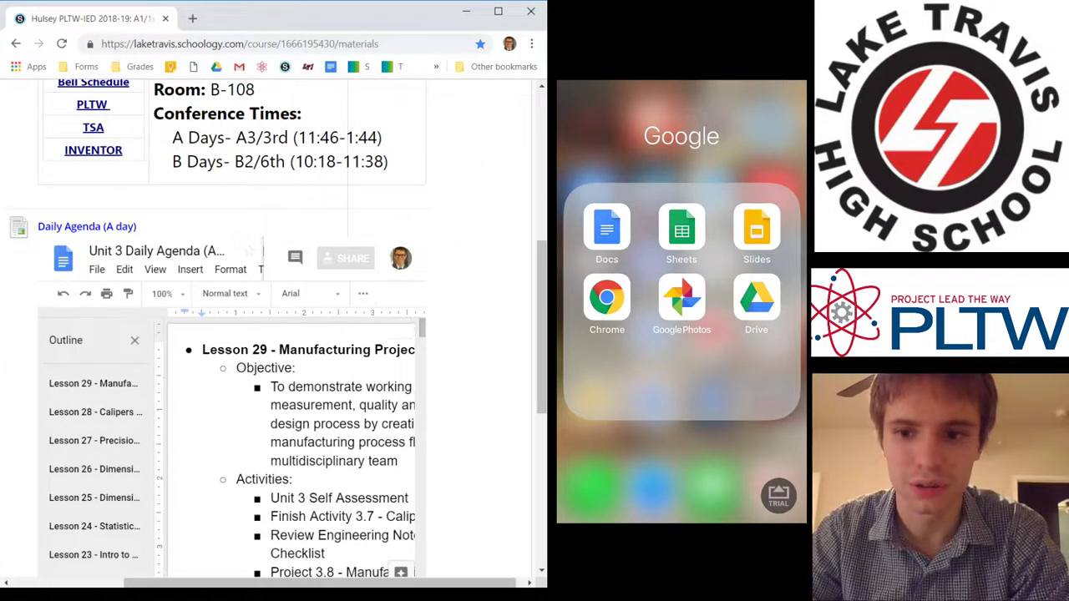
drag(422, 584, 400, 585)
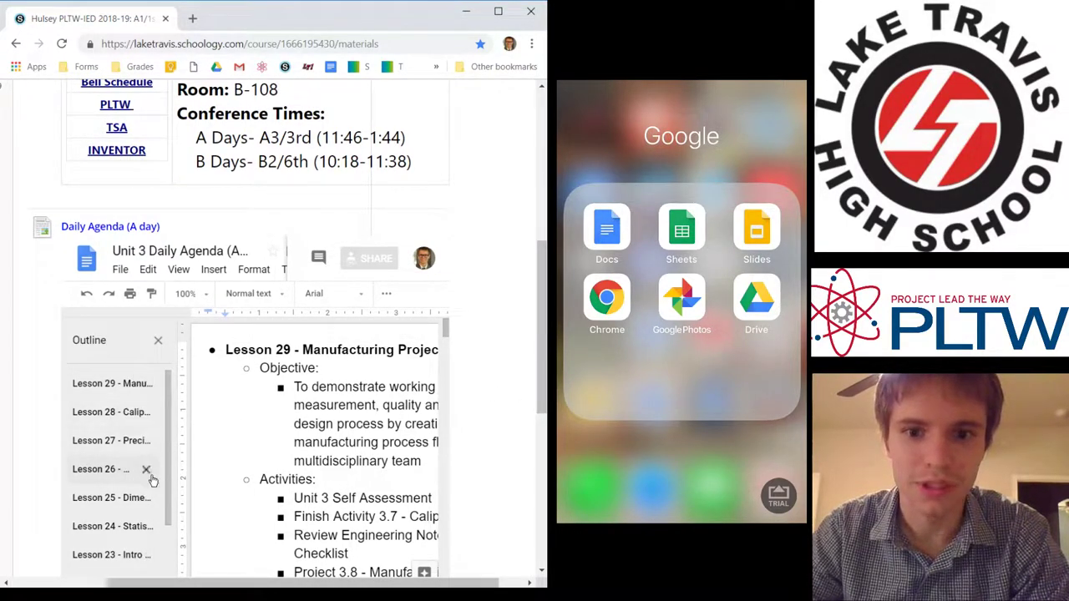
scroll(143, 342, down, 2)
scroll(167, 407, up, 2)
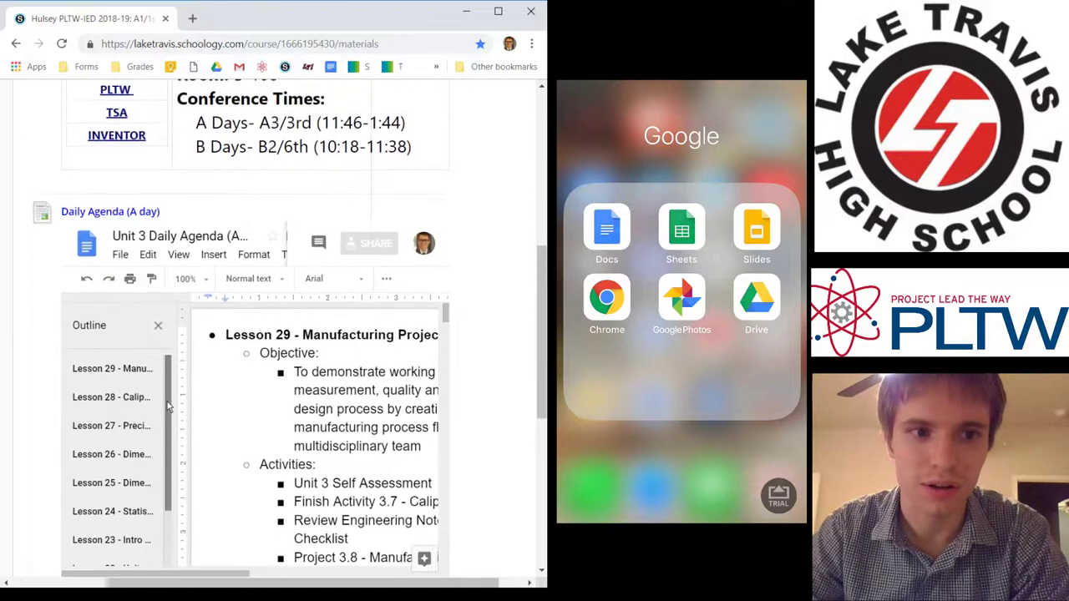
scroll(167, 407, up, 2)
scroll(142, 430, down, 3)
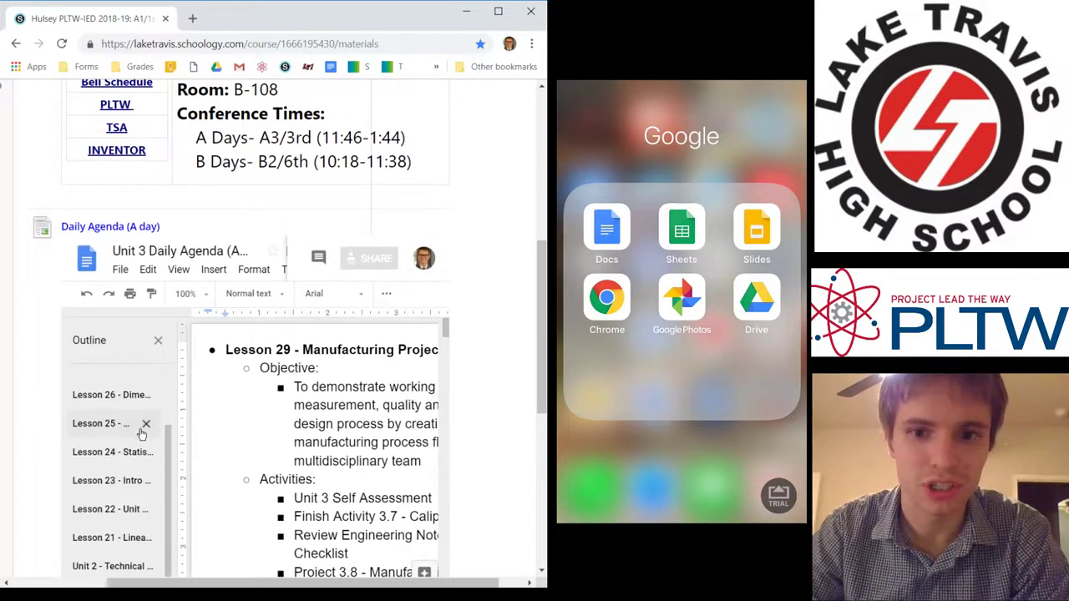
scroll(142, 432, down, 3)
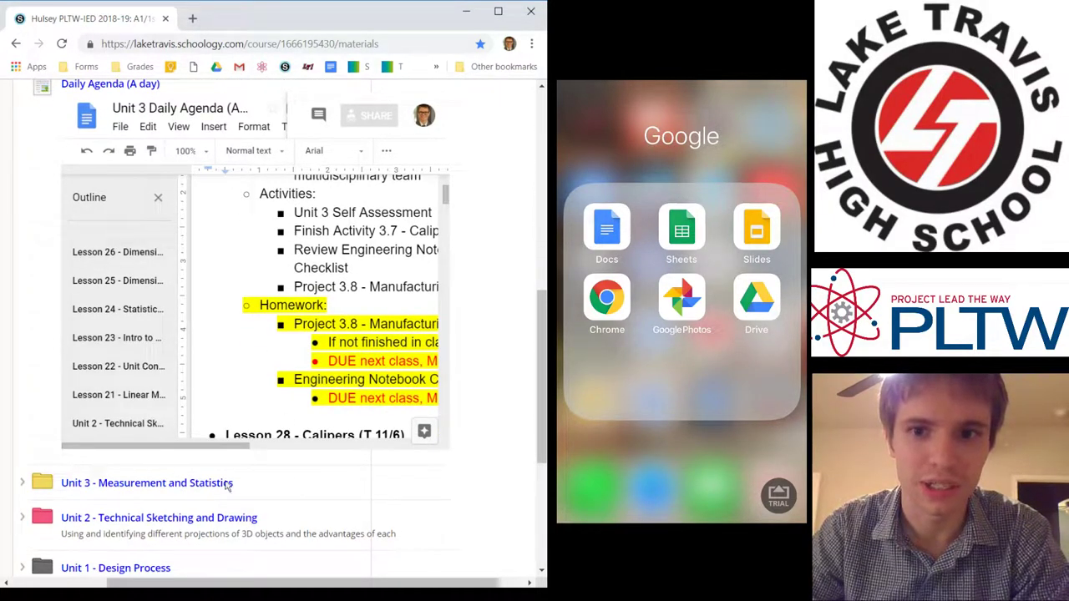
scroll(89, 365, up, 1)
scroll(90, 365, up, 10)
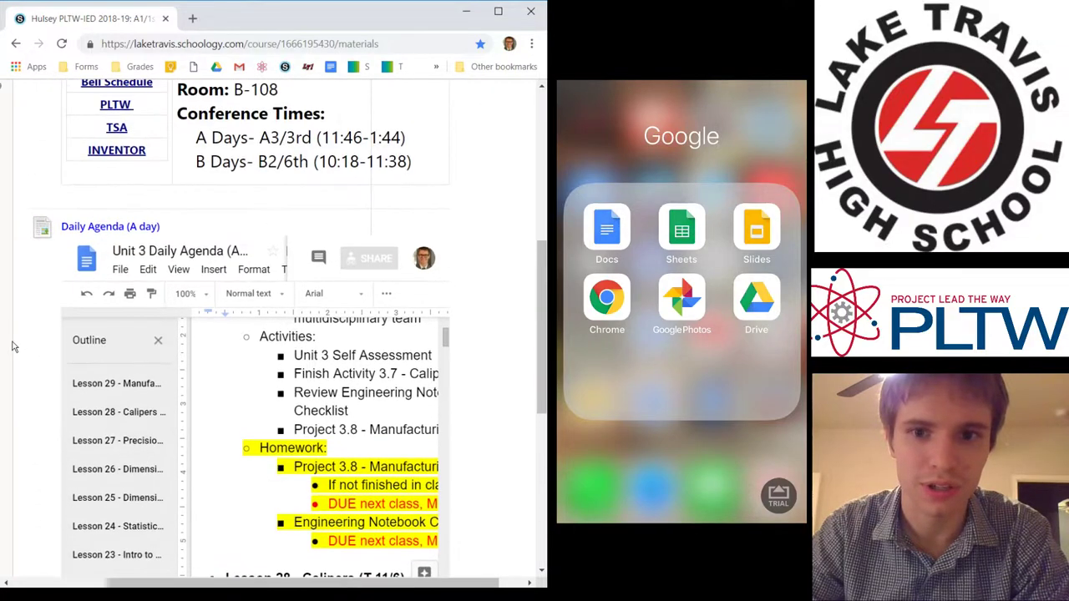
scroll(502, 405, down, 4)
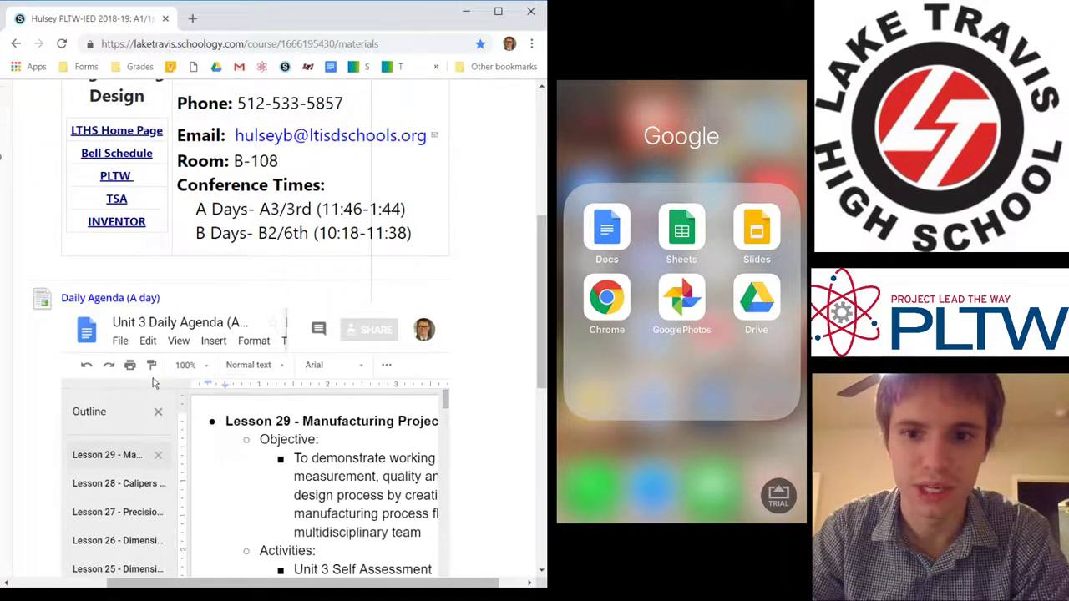
- Check the agenda's document outline option, browse the outlined lessons and go to Lesson 28 - Calipers
click(179, 342)
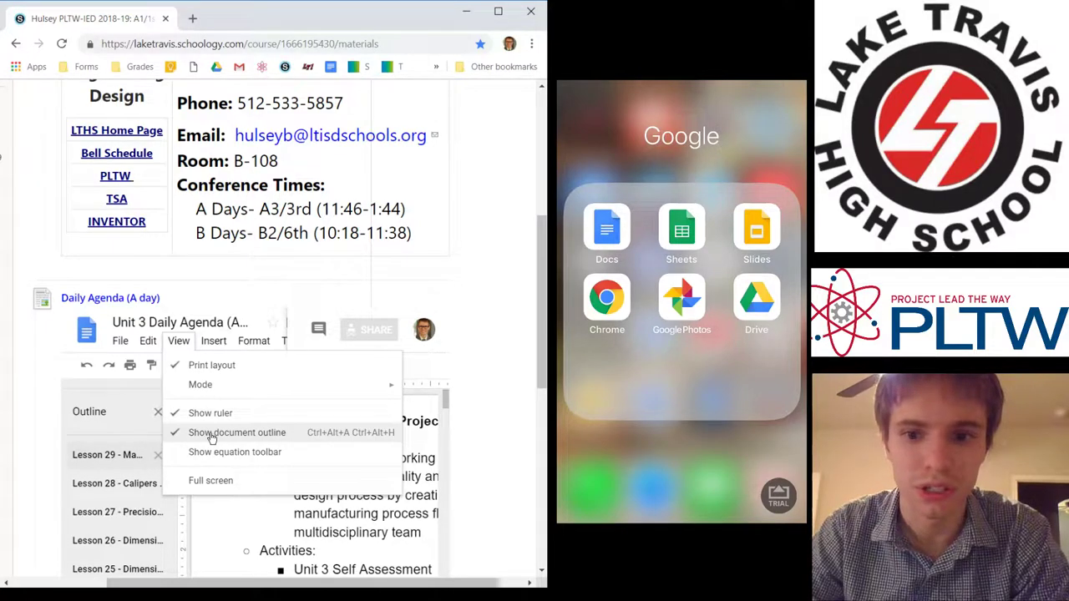
scroll(83, 426, down, 1)
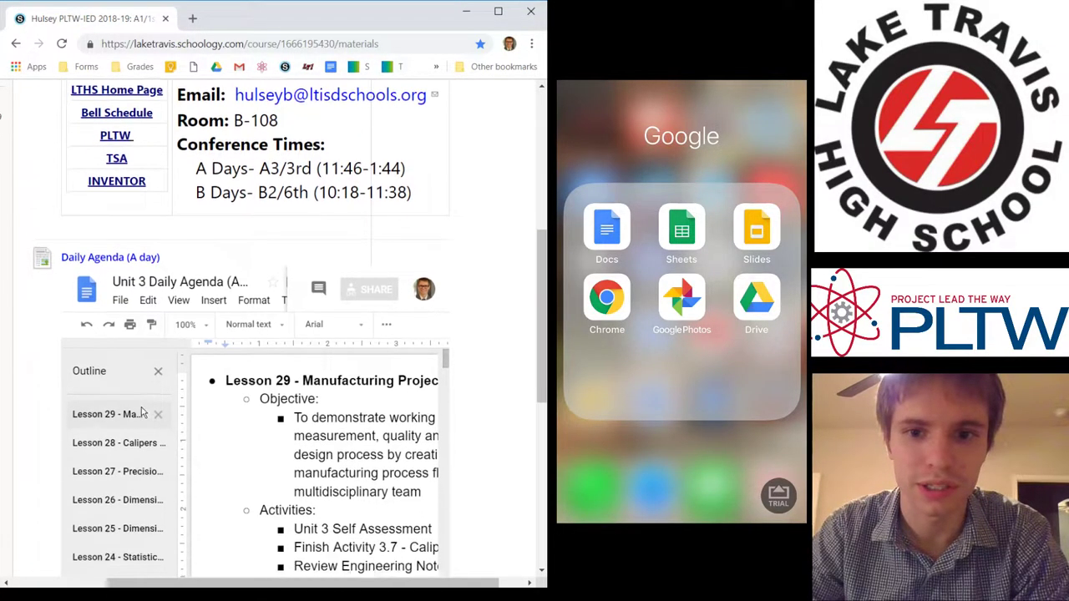
scroll(121, 446, down, 1)
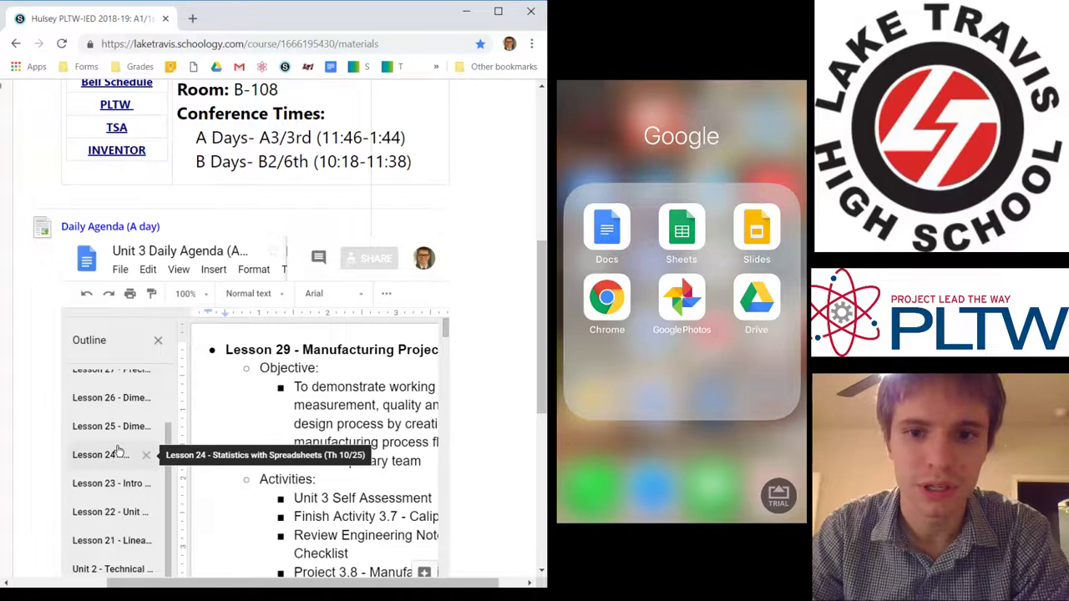
scroll(119, 450, up, 1)
scroll(119, 447, down, 1)
scroll(120, 451, up, 1)
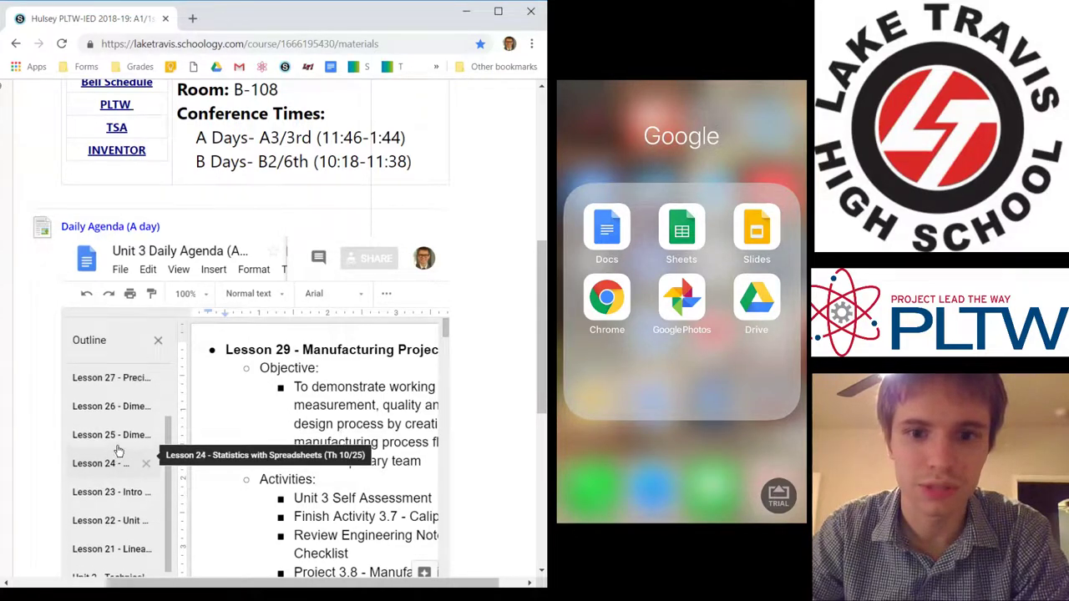
click(166, 421)
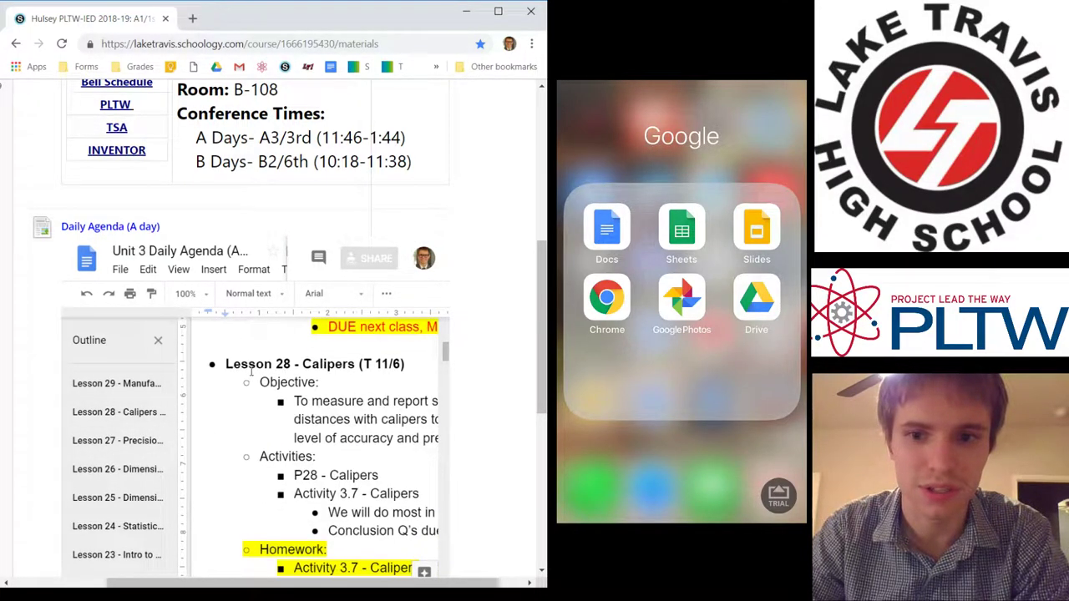
- Close the document outline in the embedded Daily Agenda and try to show it again
click(158, 340)
scroll(126, 353, up, 2)
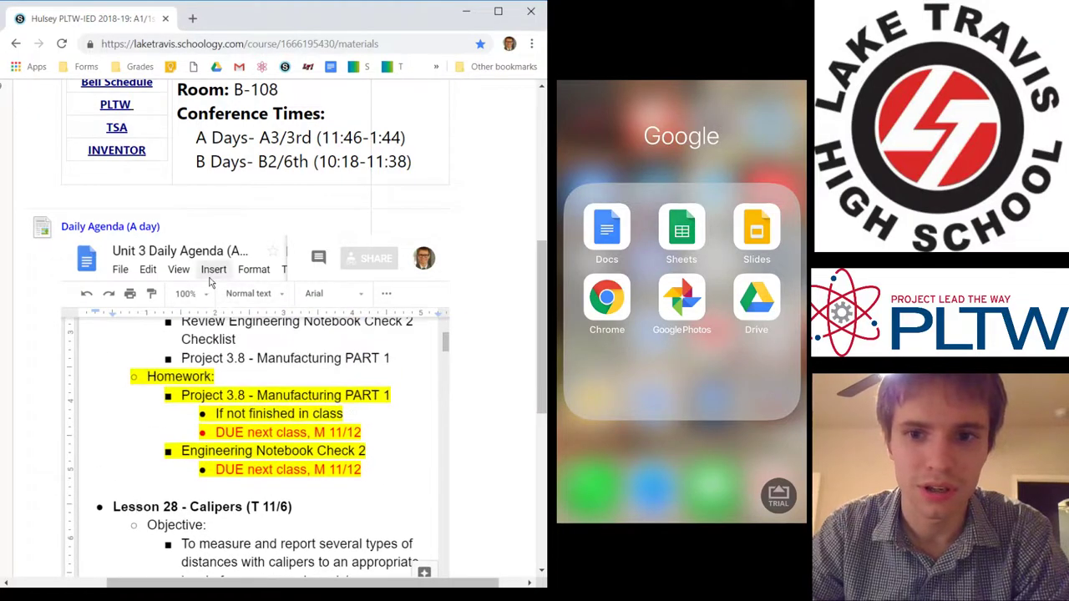
click(178, 270)
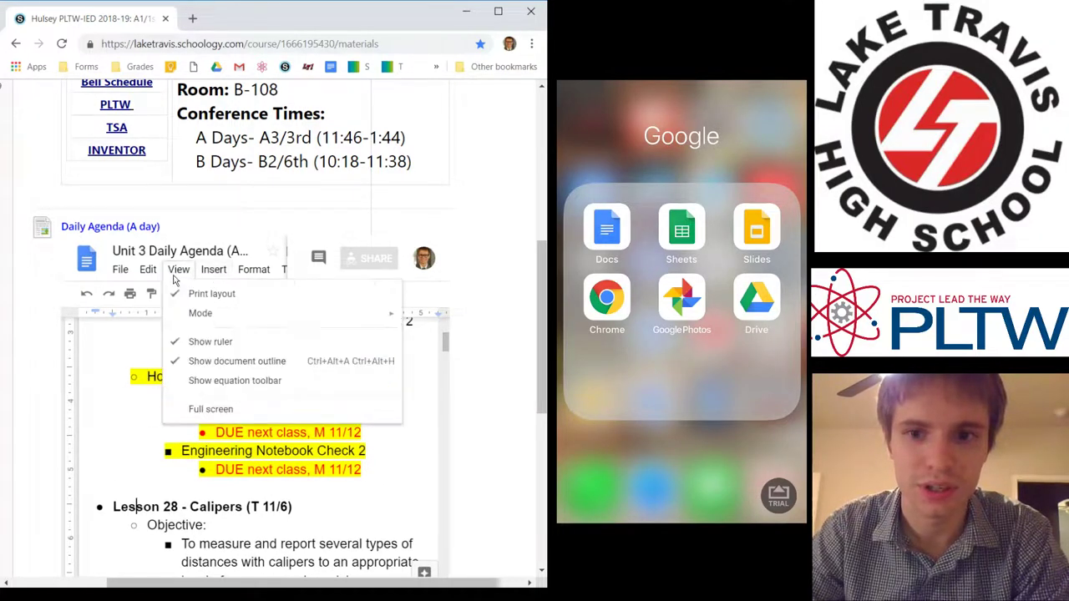
click(217, 364)
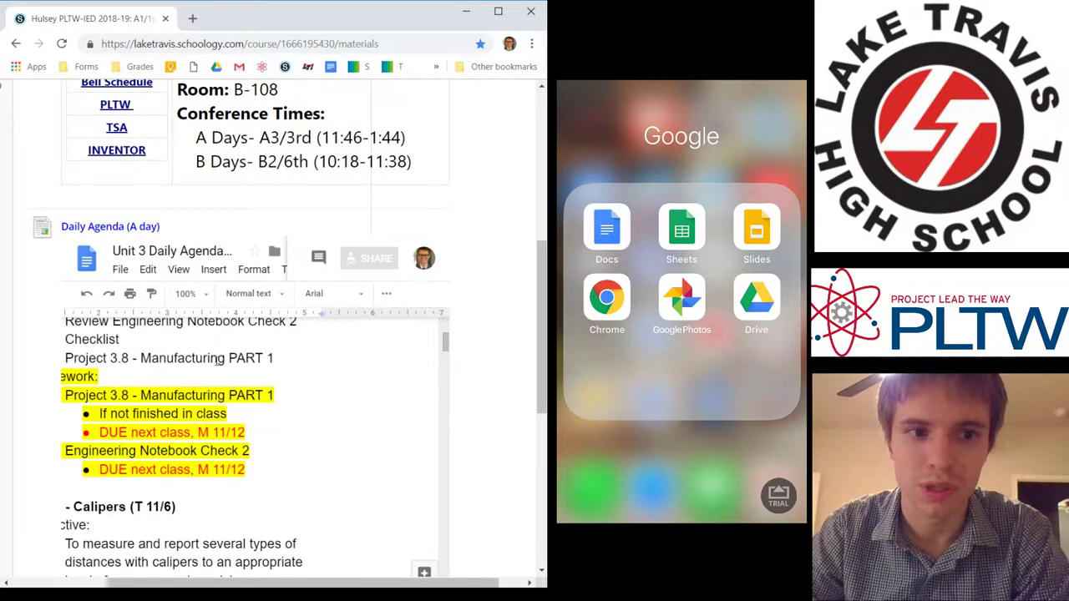
click(182, 275)
click(236, 365)
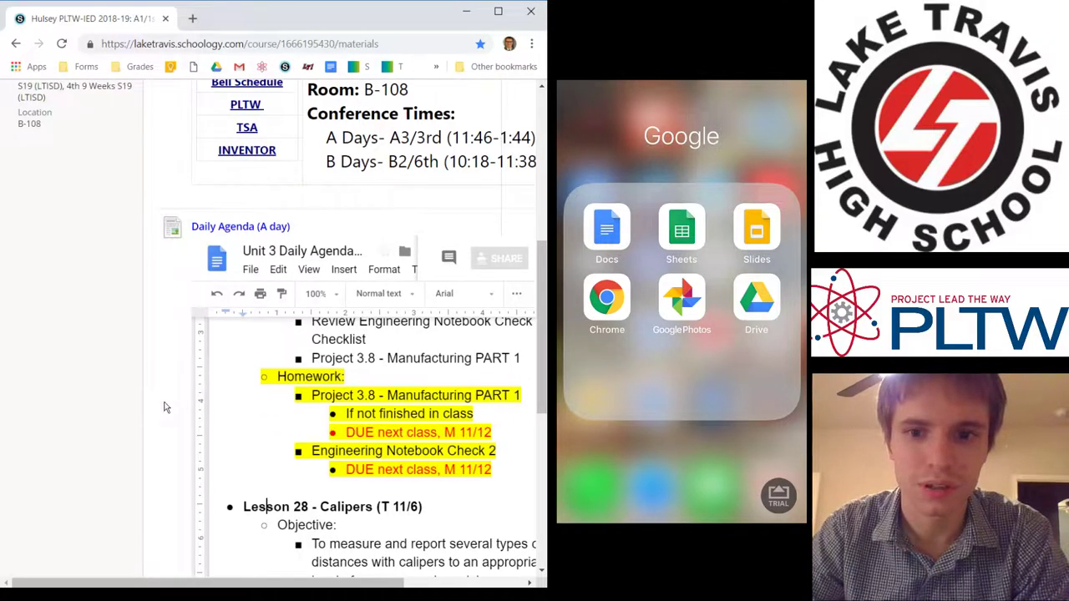
- Open the Engineering Notebook Check 2 assignment from Unit 3's Quizzes and Notebook Checks folder
scroll(138, 409, down, 5)
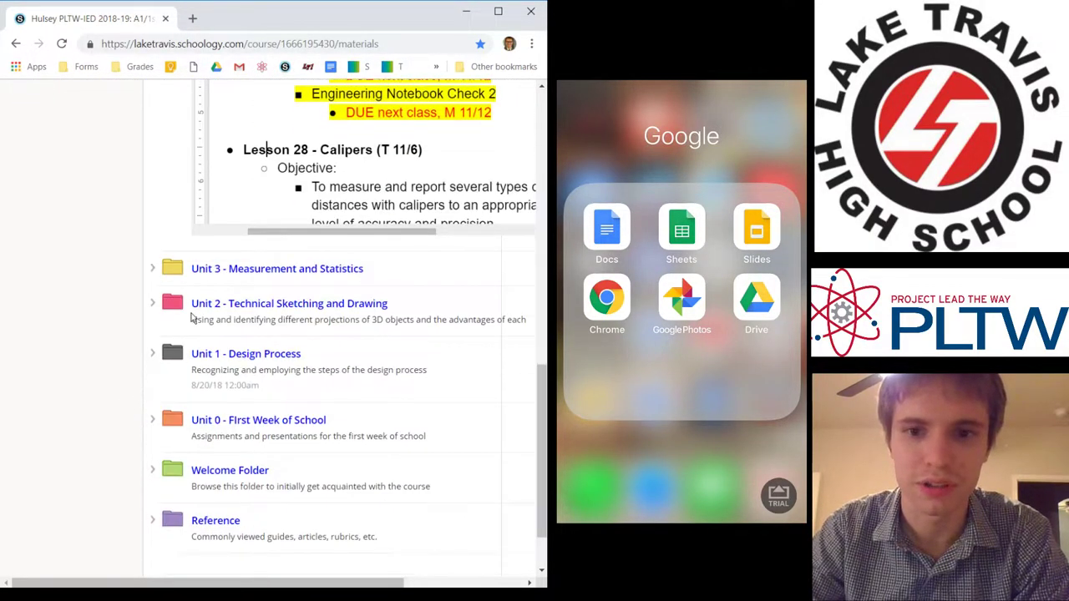
click(155, 267)
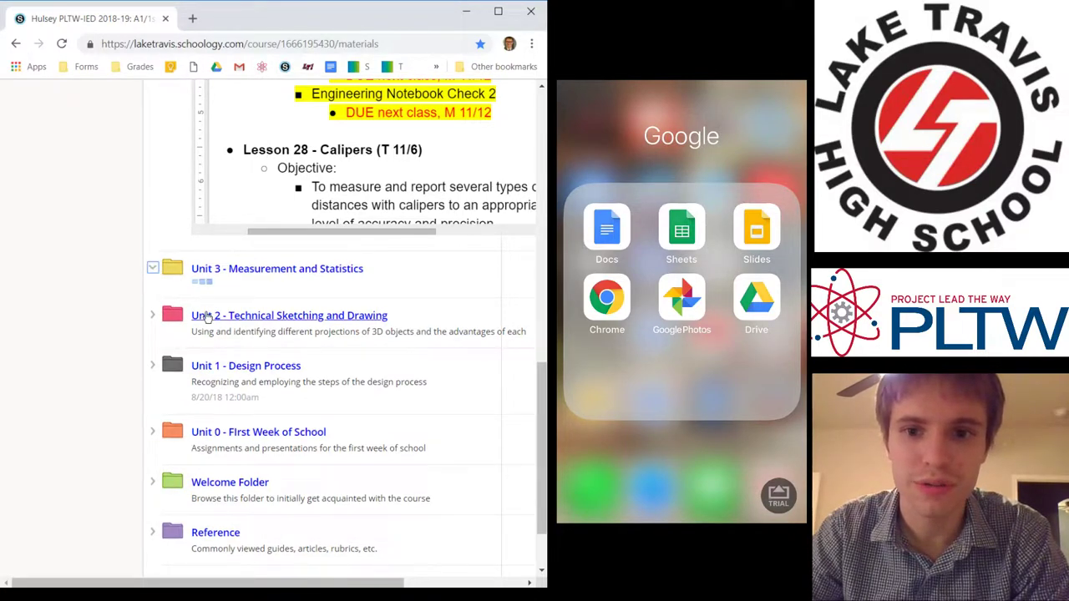
click(182, 371)
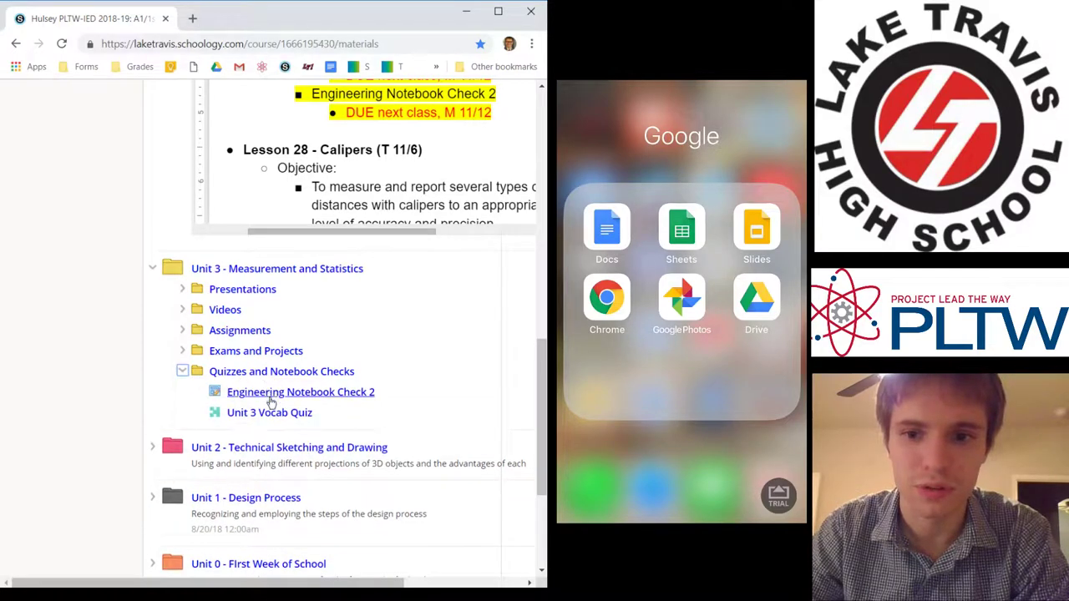
click(252, 398)
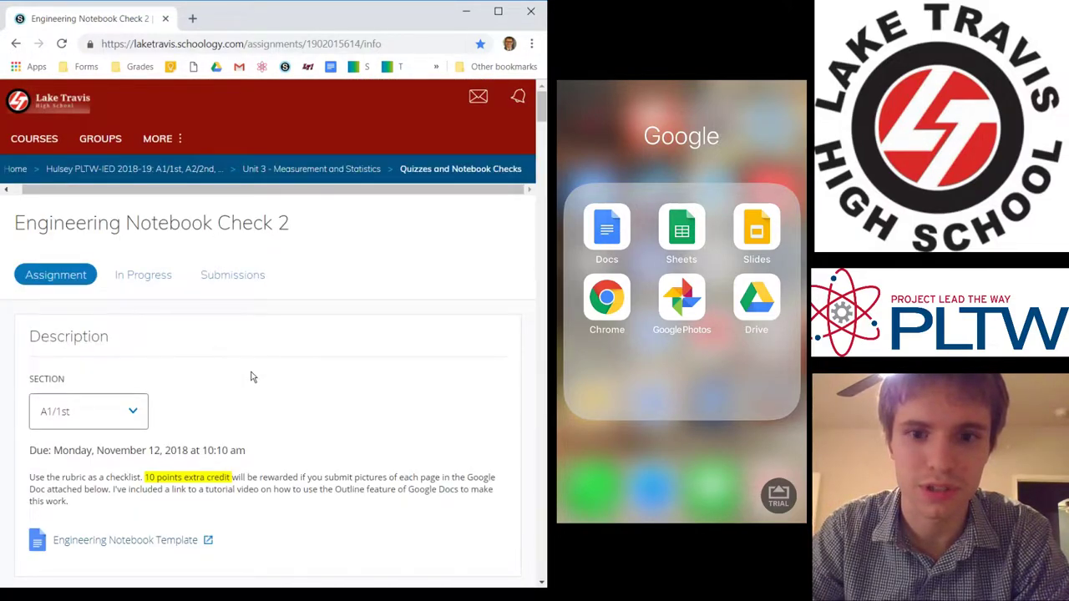
- Review the assignment's description, extra credit note and rubric, view its submissions and return to the assignment details
scroll(251, 375, down, 2)
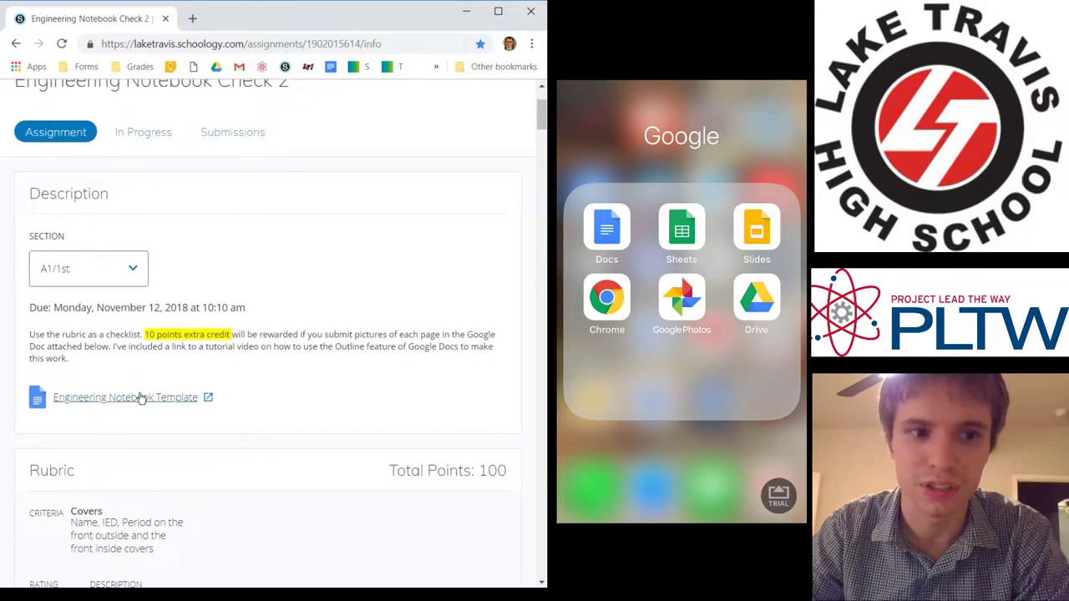
drag(76, 345, 97, 361)
click(141, 334)
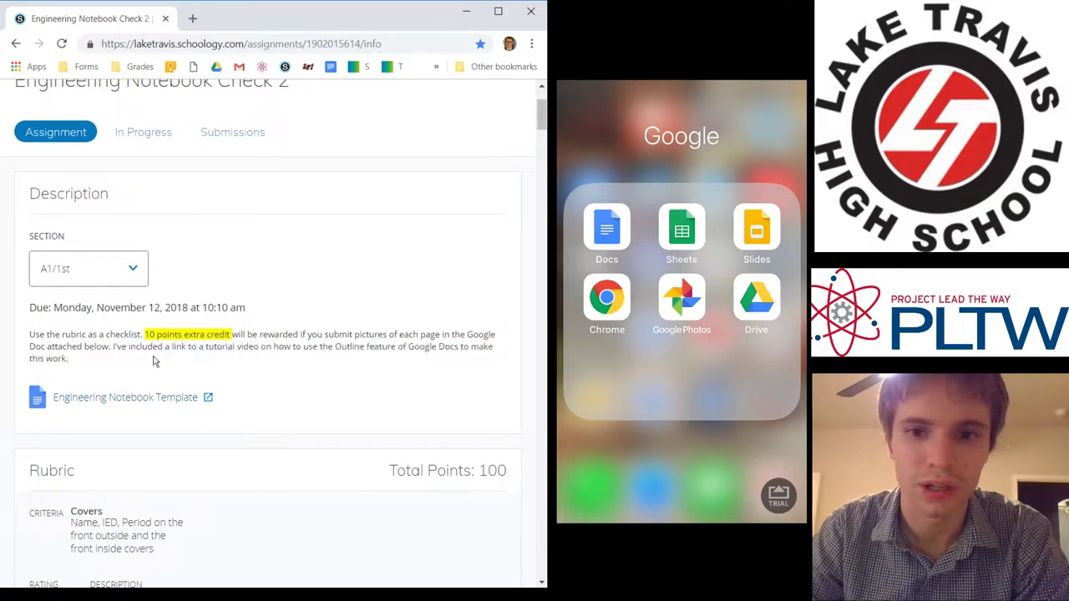
scroll(146, 351, down, 1)
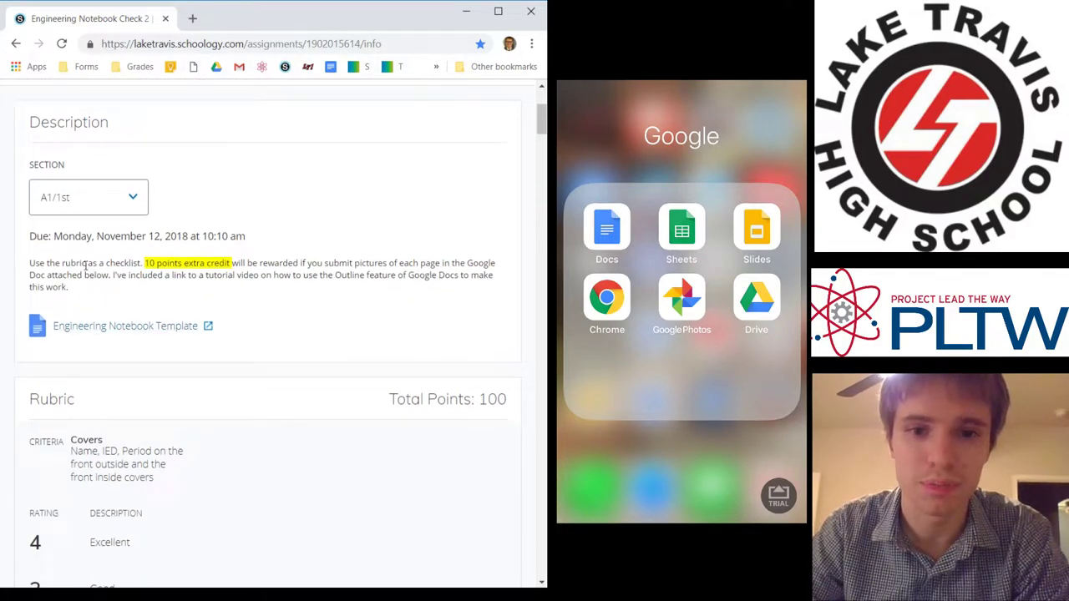
scroll(86, 266, up, 1)
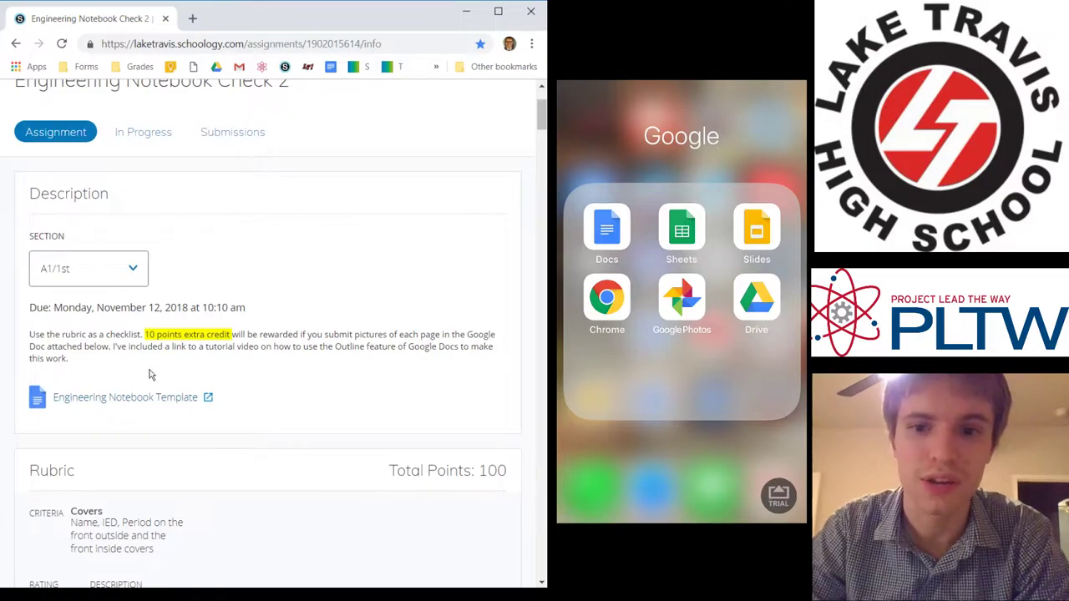
scroll(159, 385, down, 2)
scroll(172, 401, up, 2)
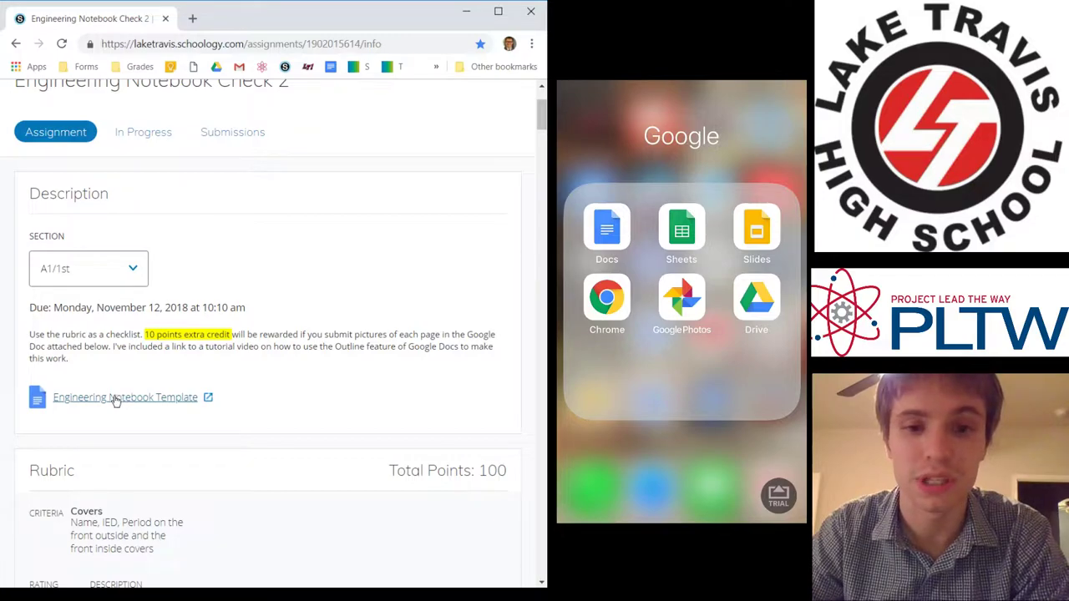
click(226, 136)
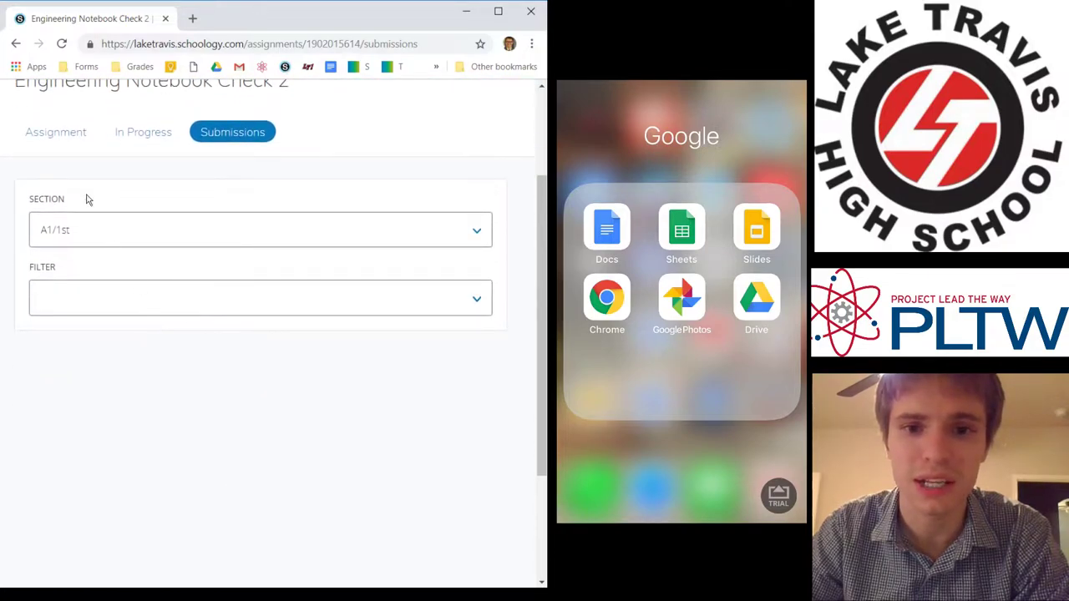
click(48, 135)
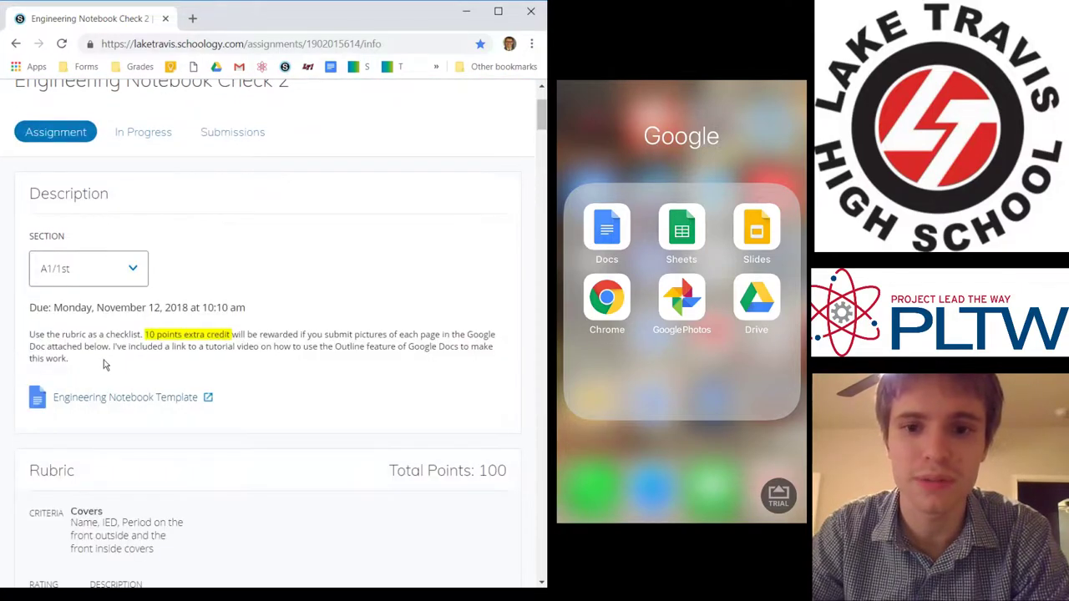
- Open the attached Engineering Notebook Template and switch to its document
click(132, 402)
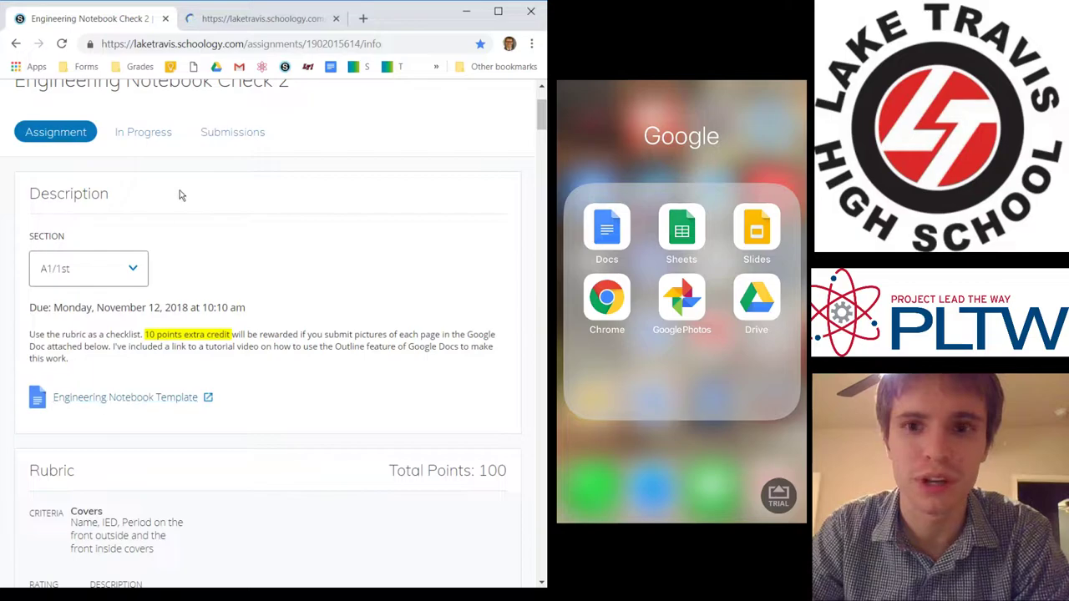
click(238, 19)
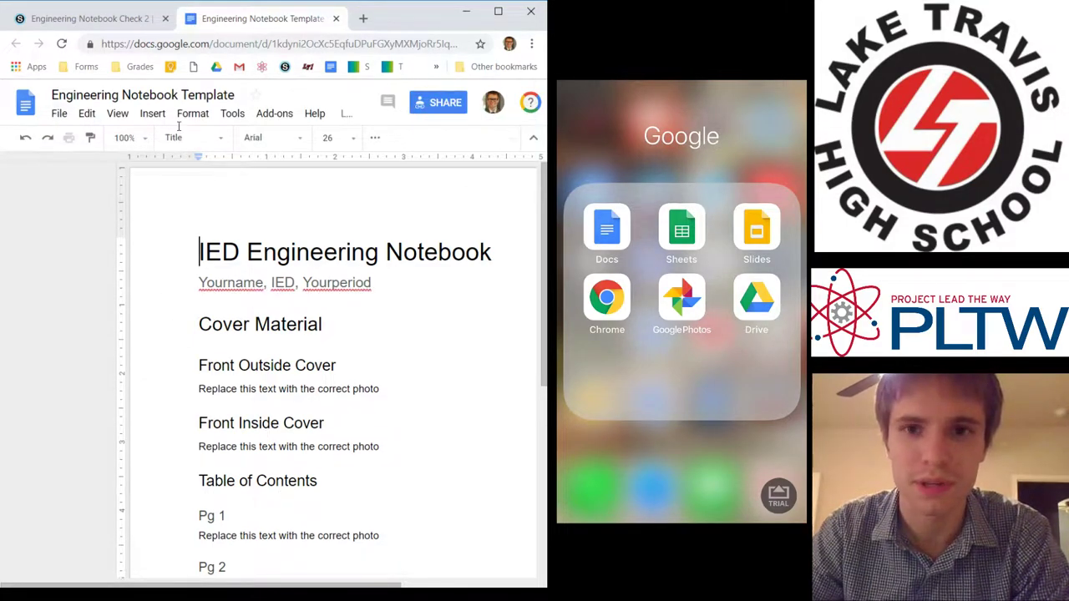
- Review the Engineering Notebook Check 2 description and rubric in Schoology, and return to the notebook template document
click(33, 18)
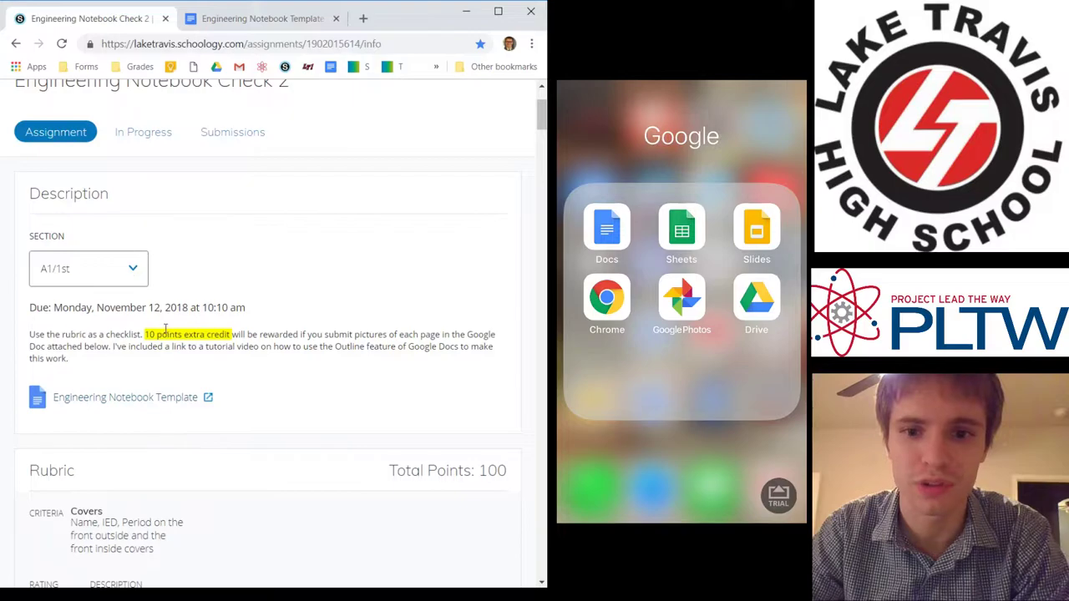
scroll(165, 331, down, 4)
scroll(167, 331, up, 3)
scroll(172, 326, down, 1)
scroll(174, 322, down, 5)
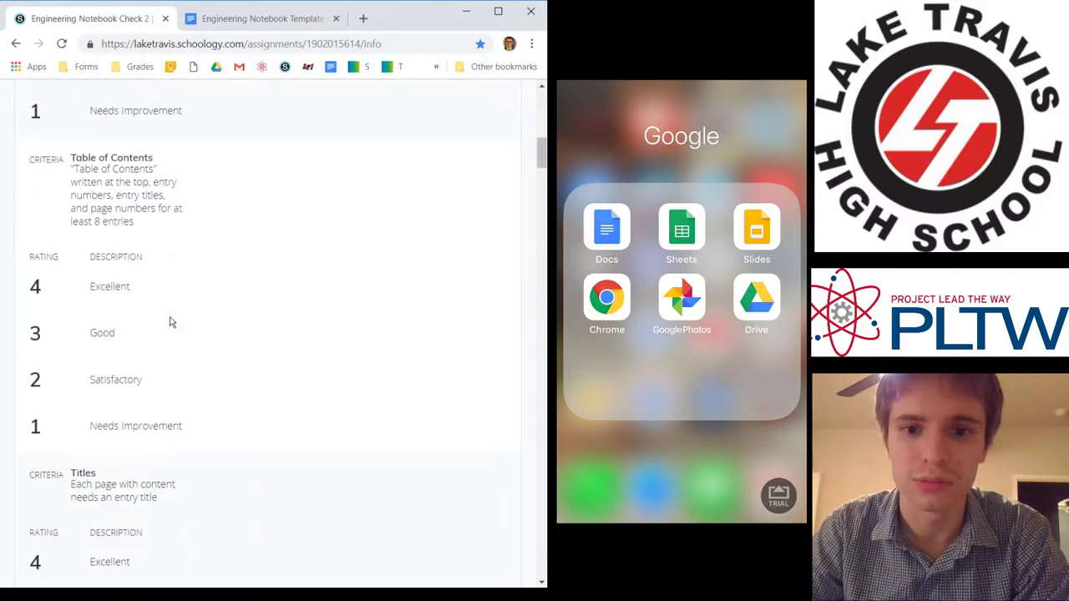
scroll(172, 320, up, 8)
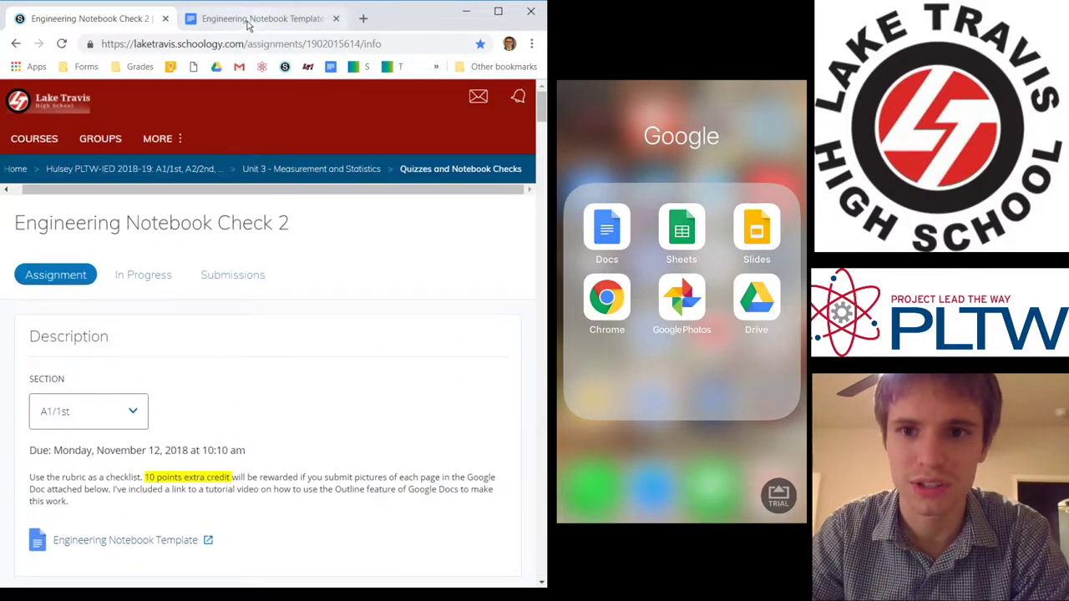
click(251, 20)
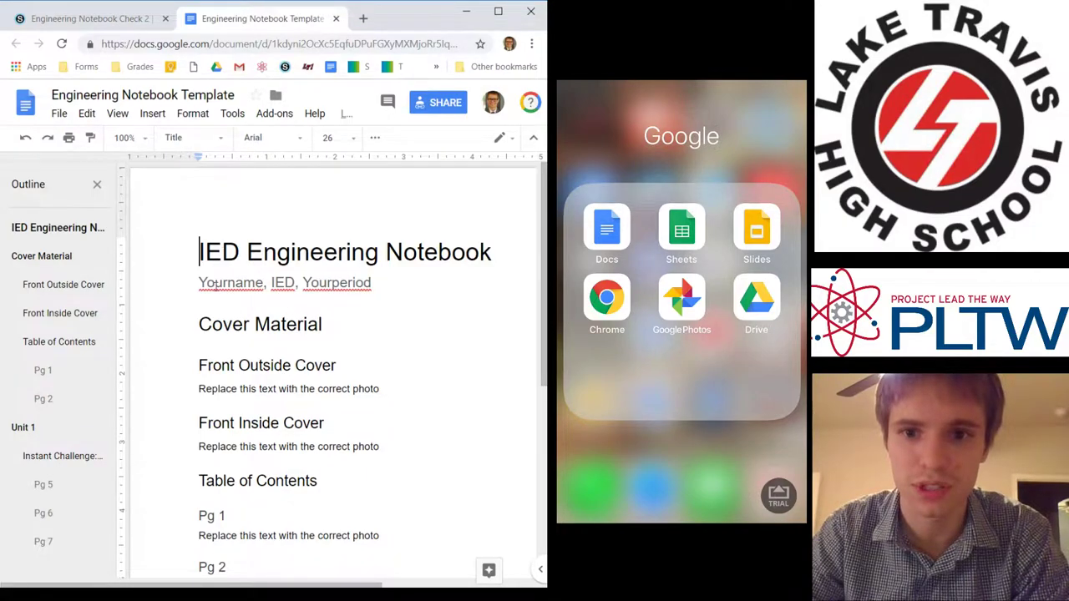
scroll(222, 360, down, 2)
scroll(231, 370, up, 2)
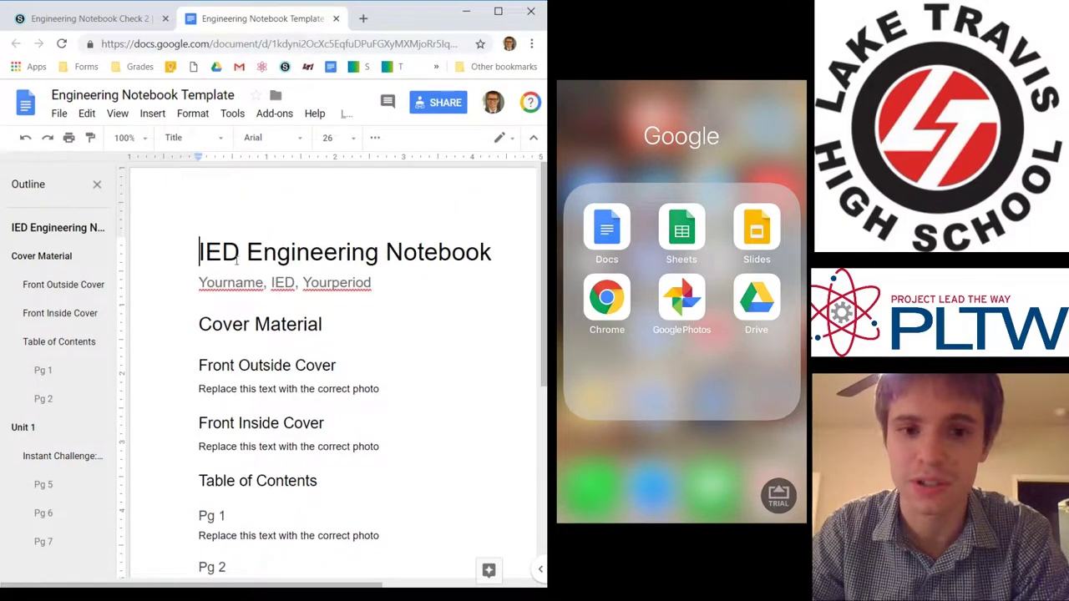
- Recheck the assignment's extra credit instructions in Schoology, and look over the template's cover and Unit 1 sections
click(120, 15)
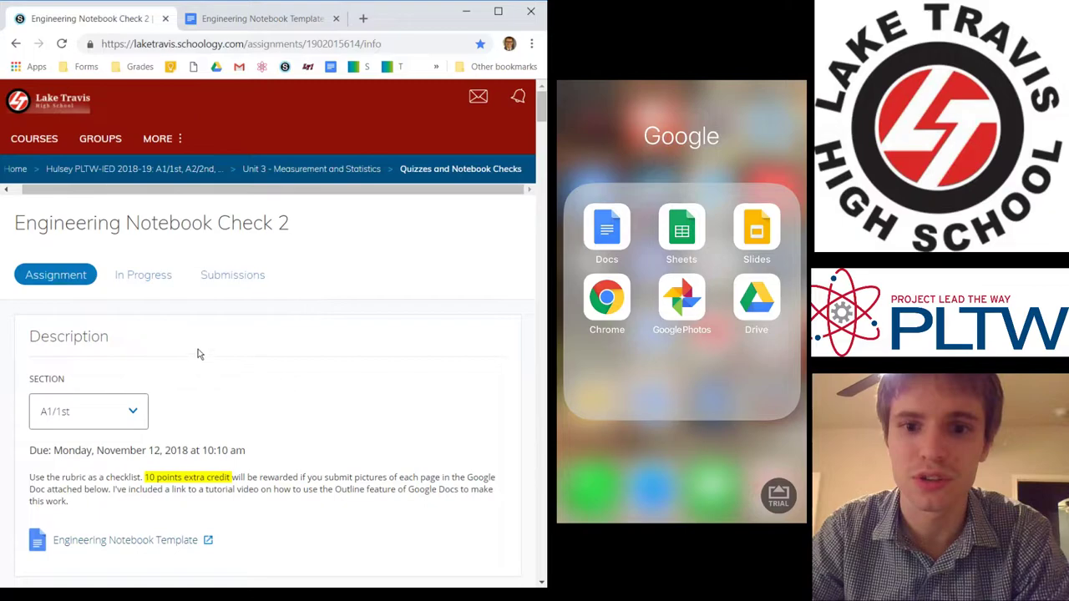
scroll(200, 351, down, 2)
scroll(187, 173, down, 2)
scroll(215, 248, up, 4)
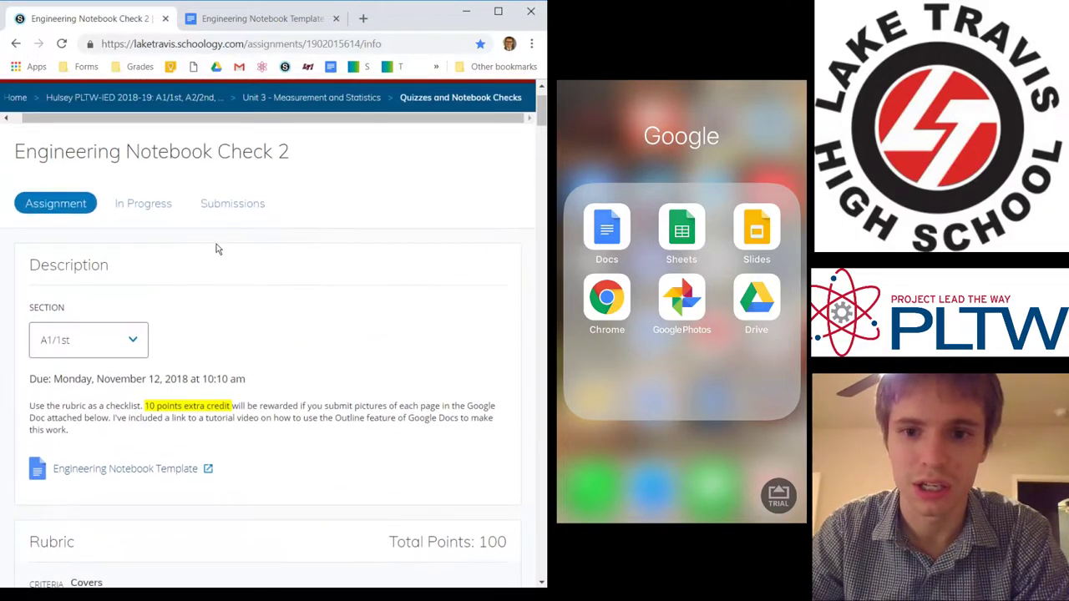
click(255, 18)
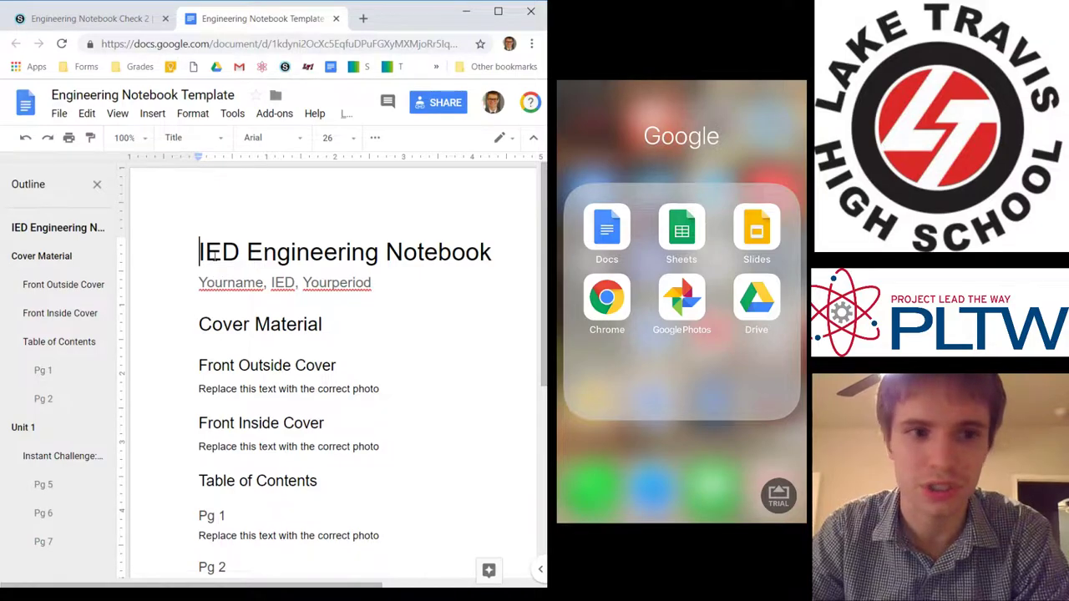
scroll(309, 266, down, 3)
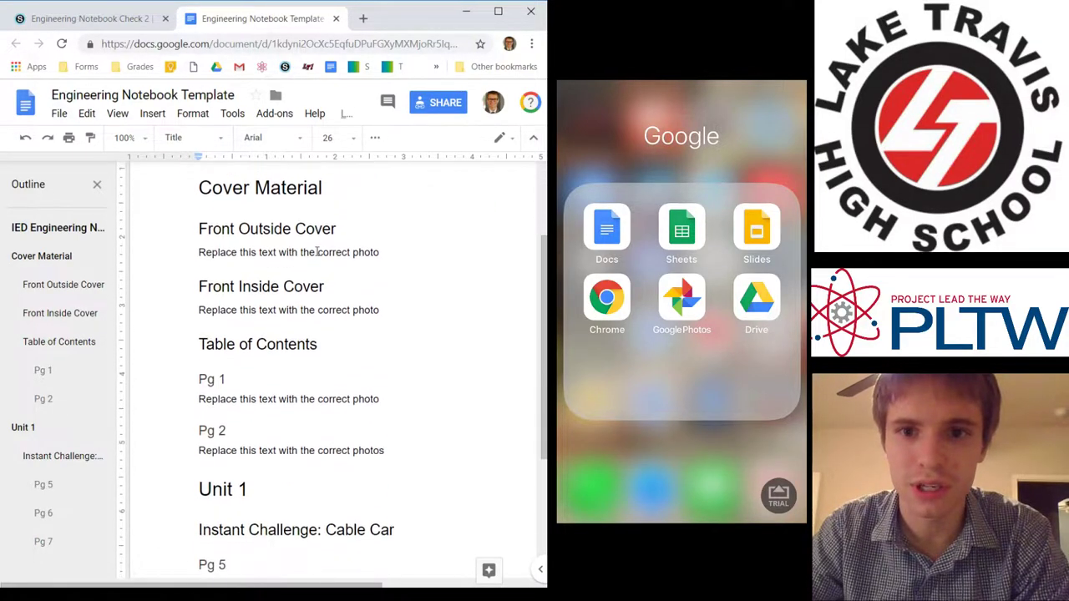
scroll(309, 271, up, 3)
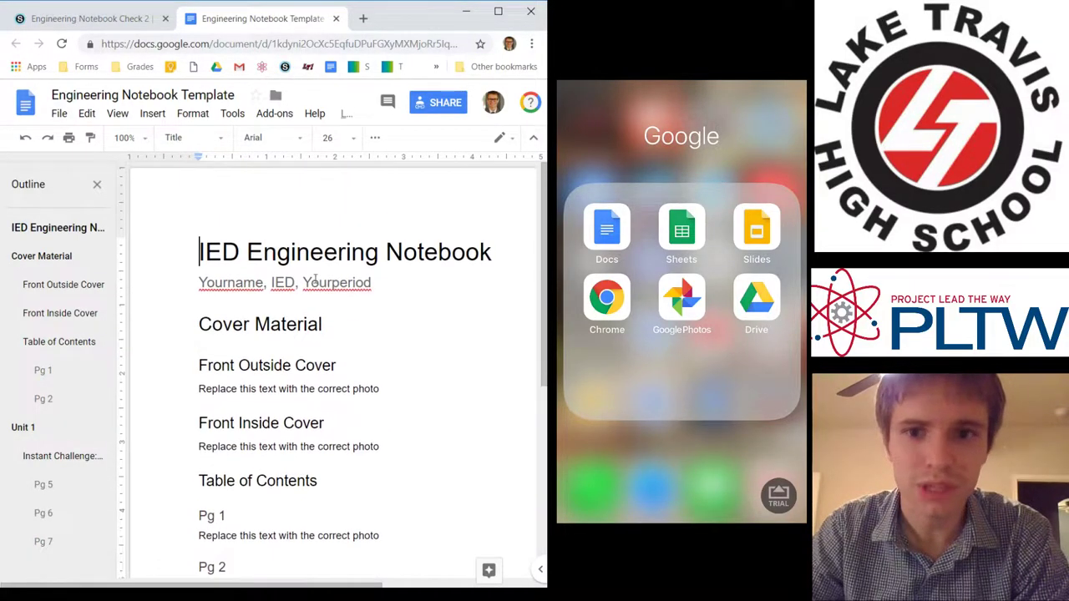
- Hide the template's document outline and show it again
click(117, 113)
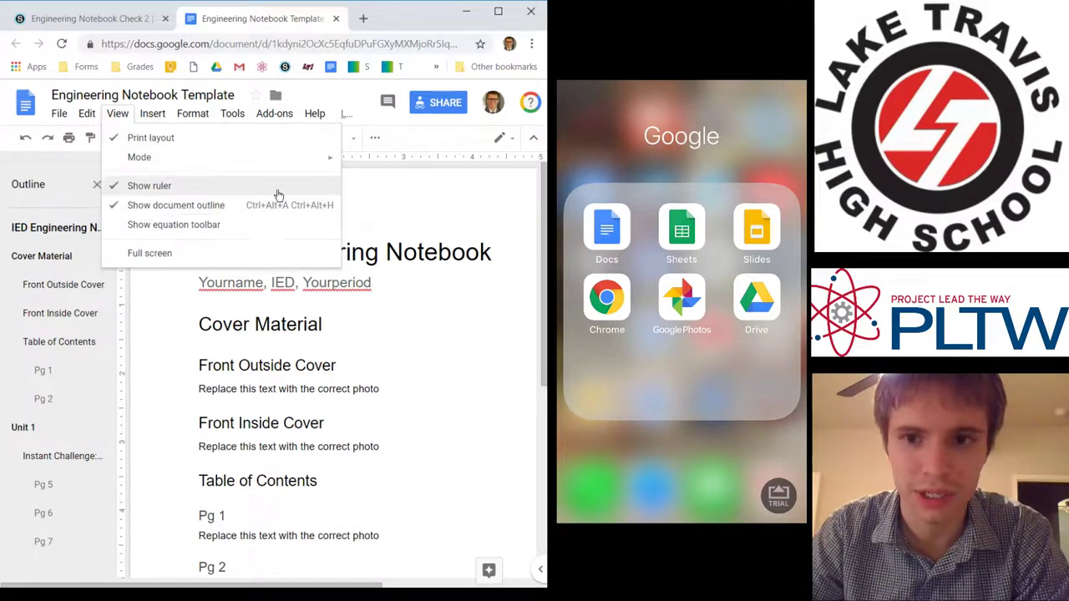
click(176, 205)
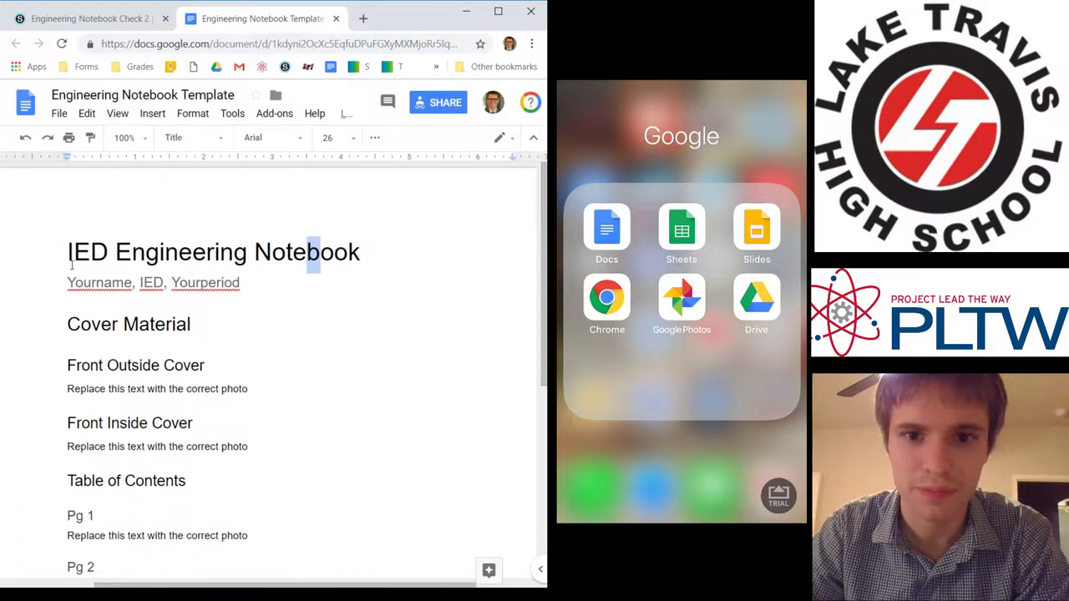
click(117, 113)
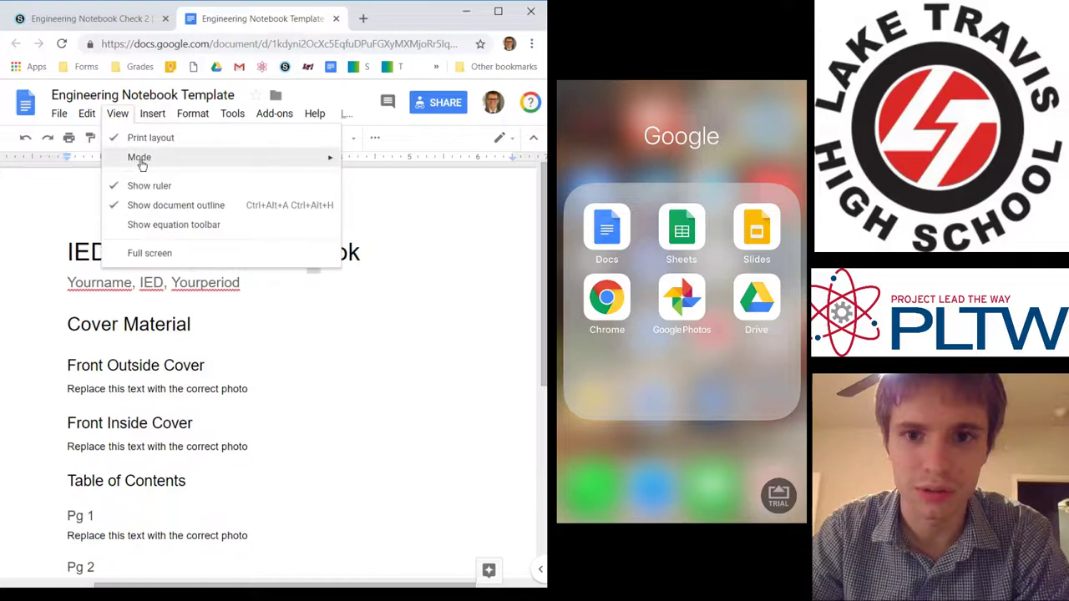
click(176, 205)
click(117, 113)
click(154, 205)
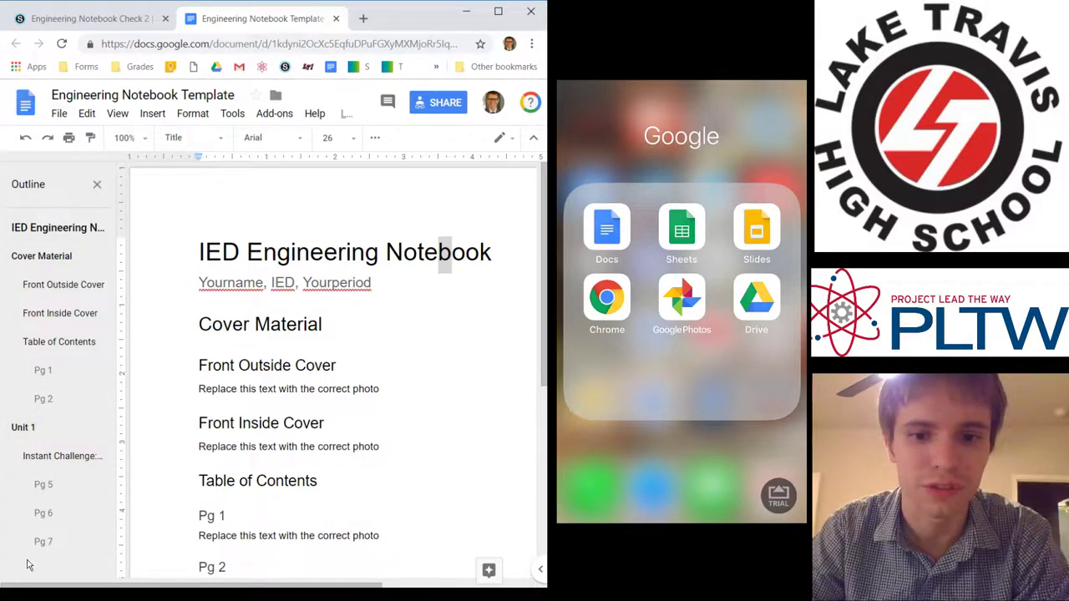
- Place the cursor in the Cover Material heading and hide the document outline
scroll(267, 314, down, 1)
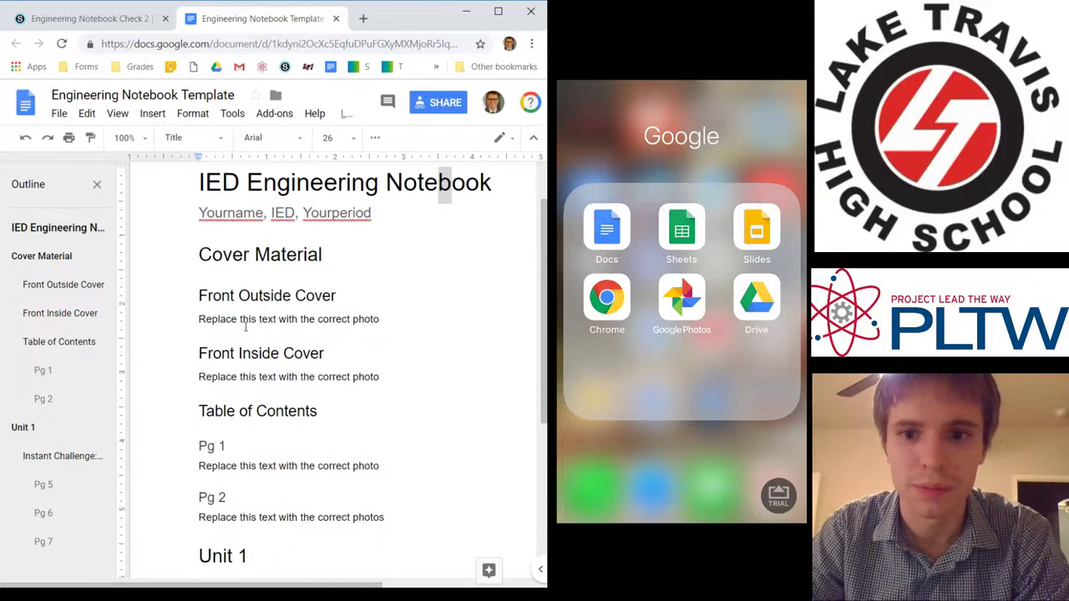
click(219, 272)
key(ctrl+alt+a)
key(ctrl+alt+h)
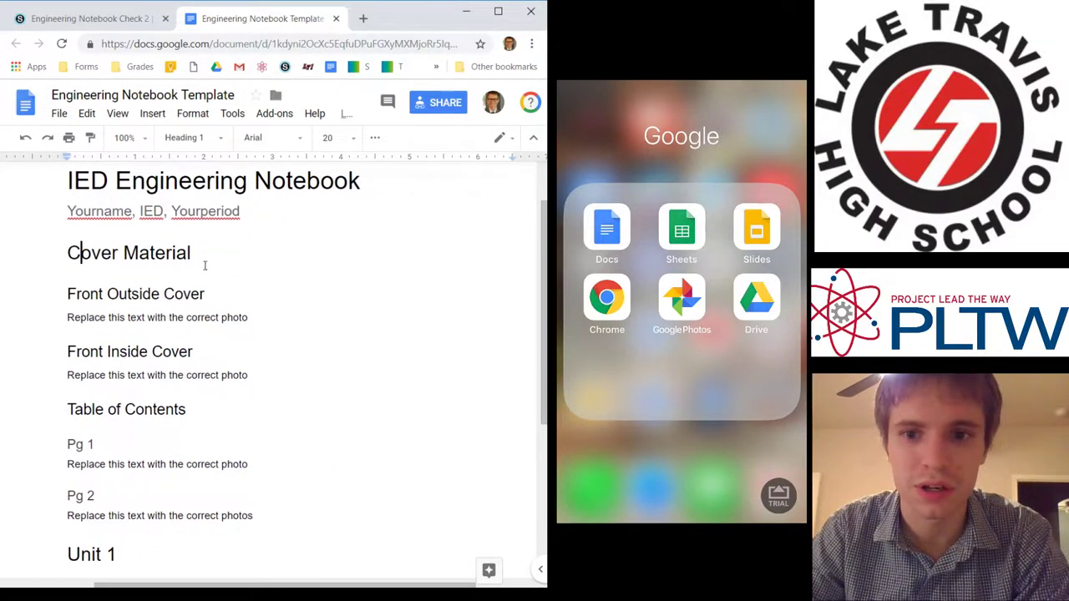
- Examine the available paragraph styles and check those applied to the template's title, subtitle and cover headings
click(191, 113)
key(Escape)
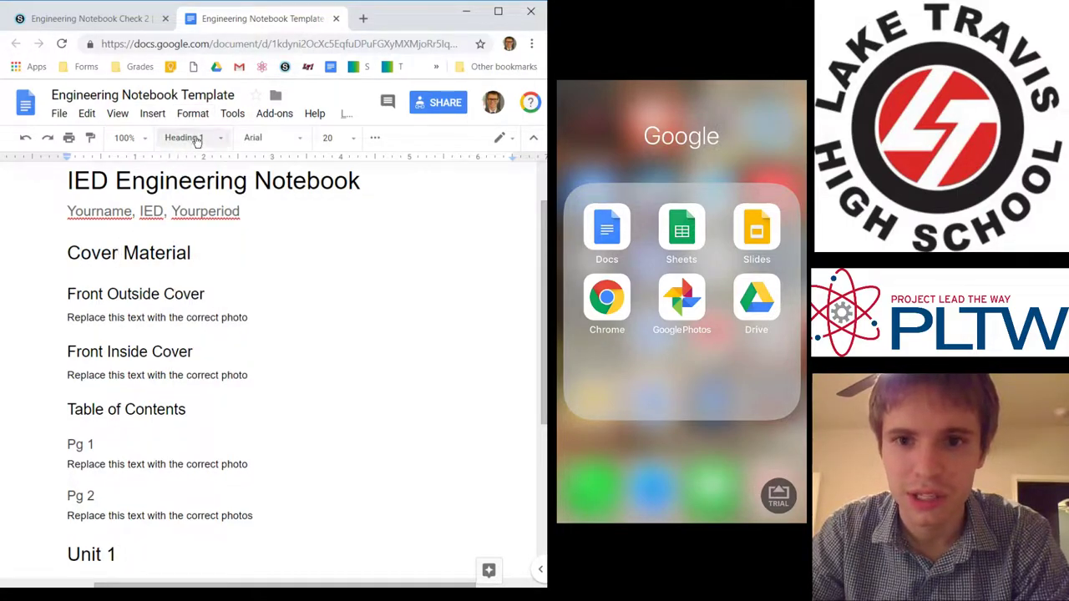
click(197, 140)
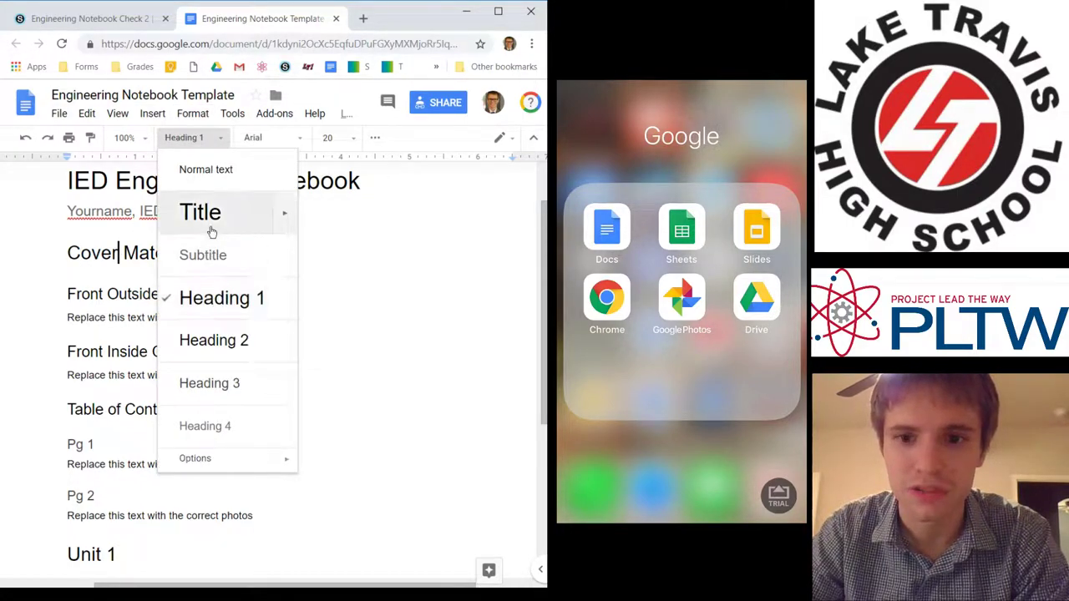
click(107, 180)
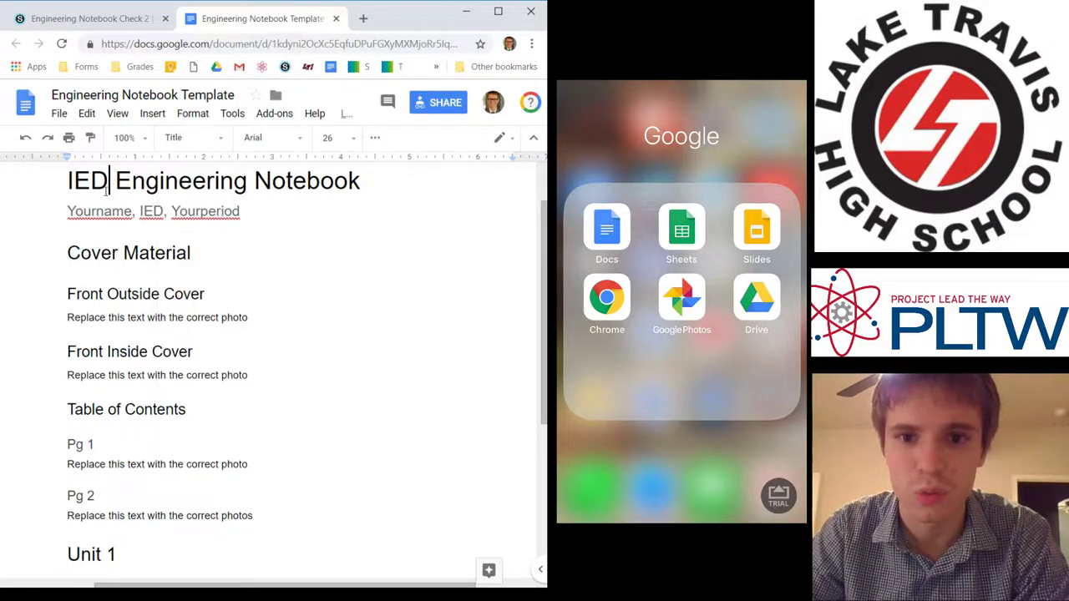
scroll(194, 157, up, 2)
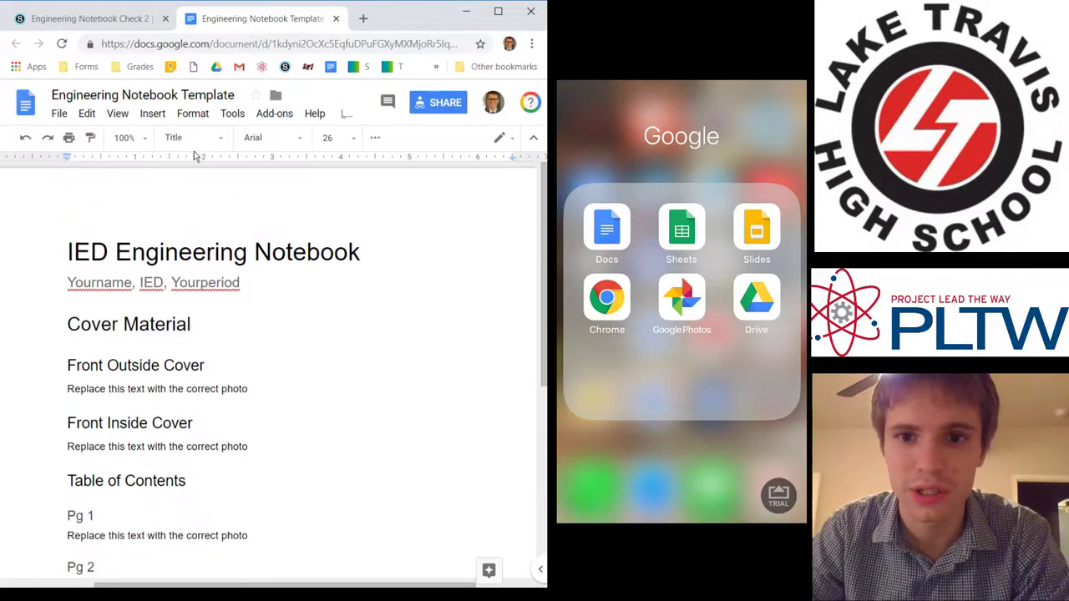
click(140, 284)
click(129, 334)
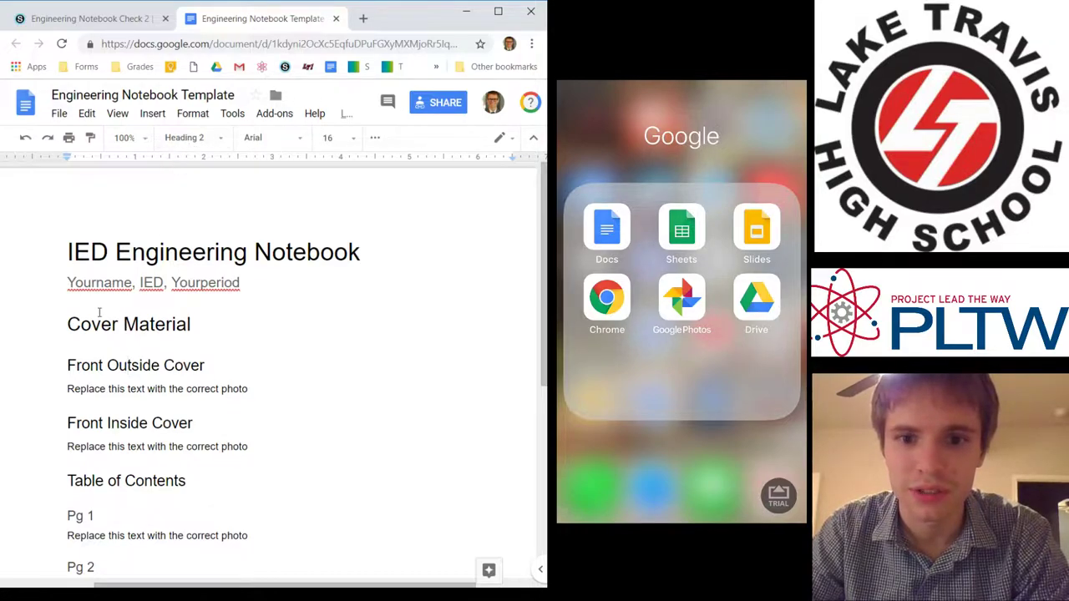
- Check the paragraph styles of the Pg 1 heading and the blank line below Pg 6
scroll(140, 377, down, 2)
scroll(151, 326, down, 4)
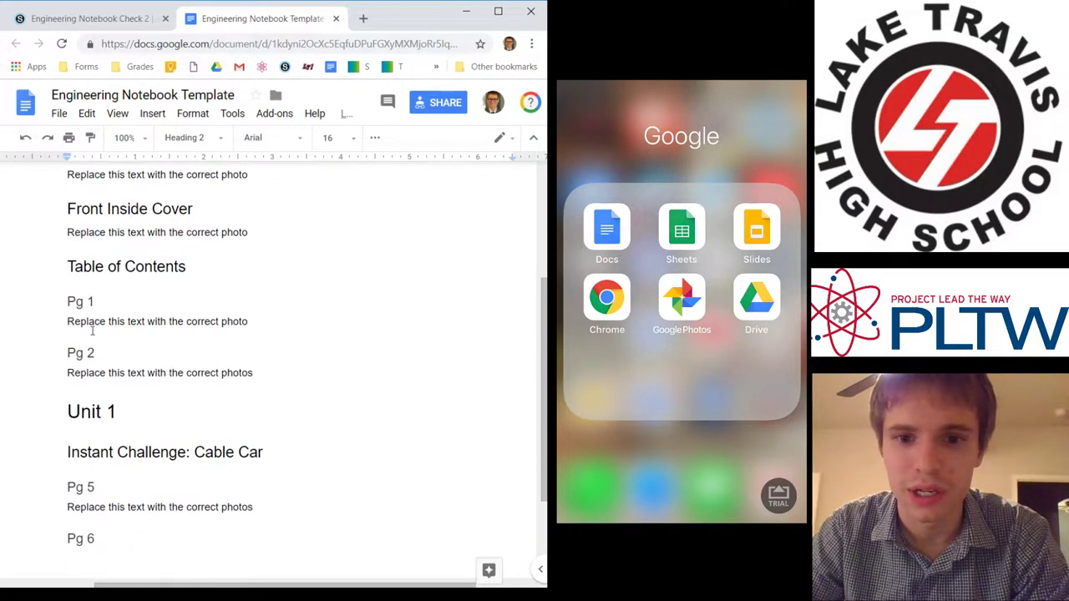
click(81, 307)
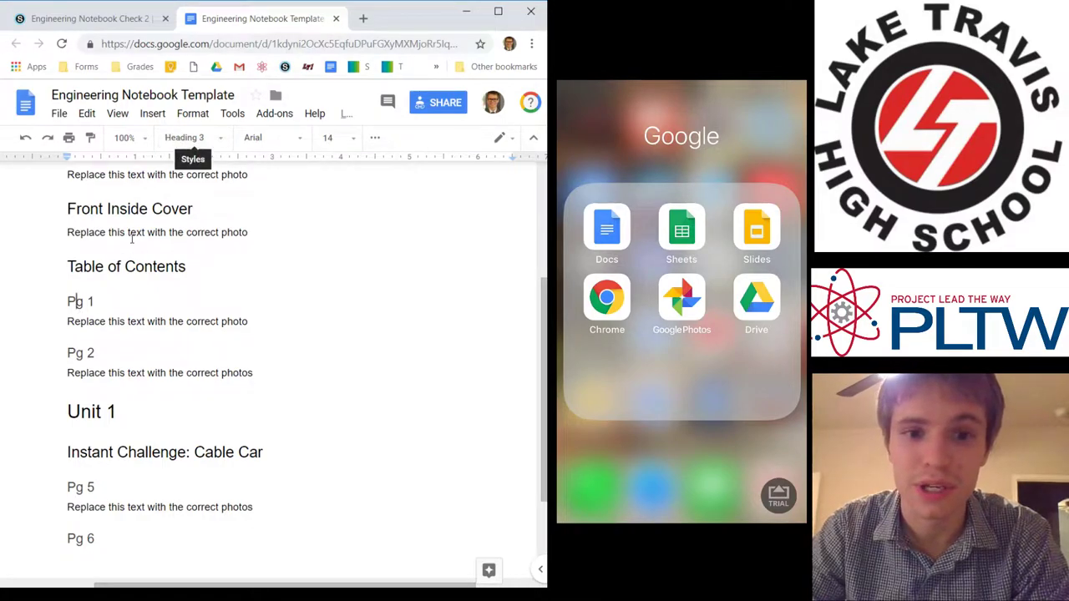
scroll(65, 329, down, 4)
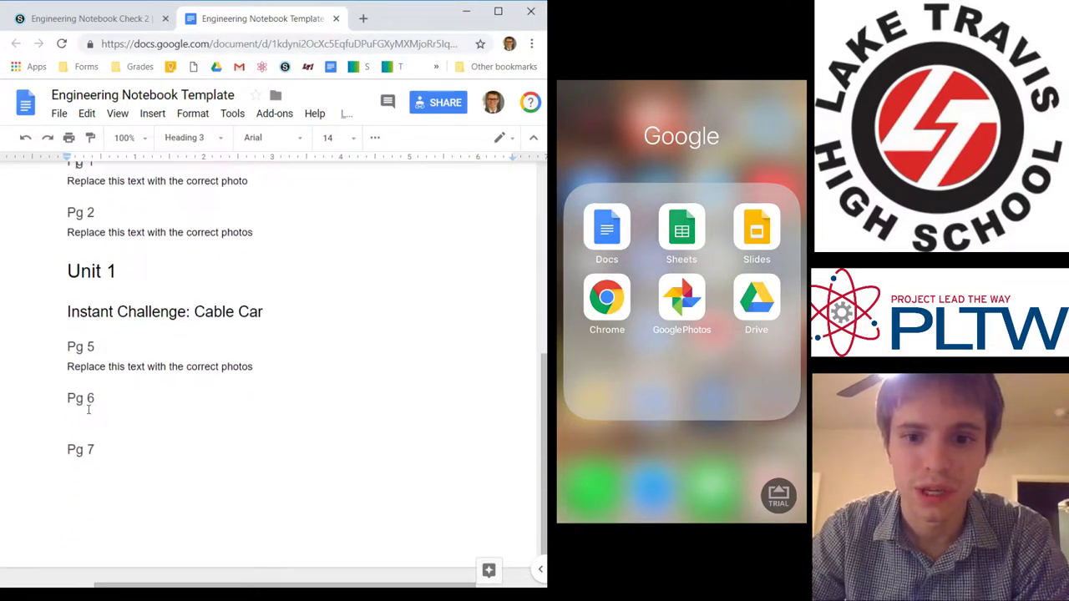
drag(105, 445, 93, 423)
click(76, 421)
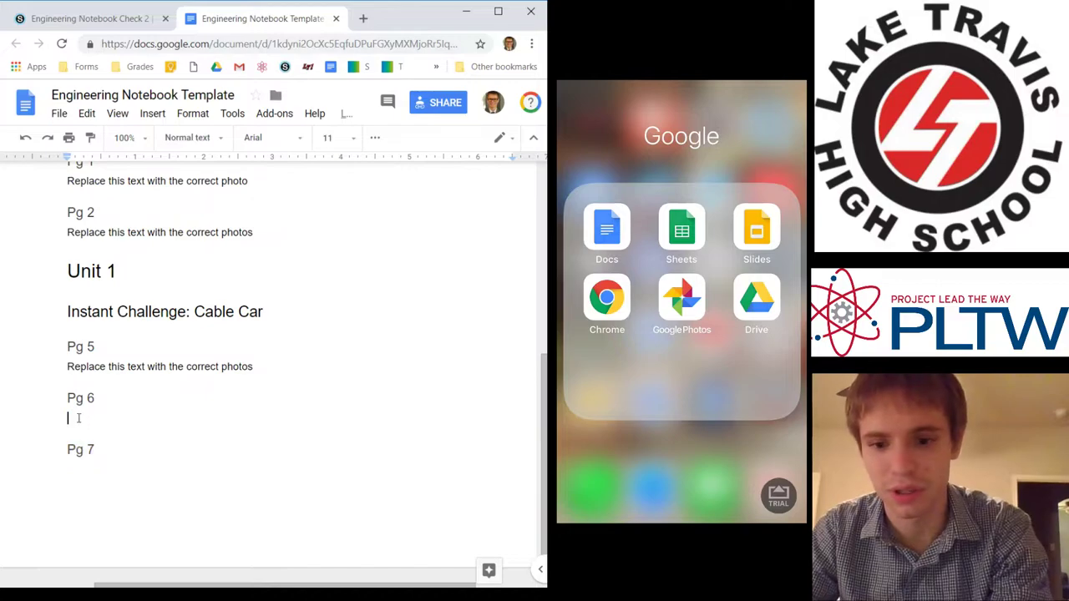
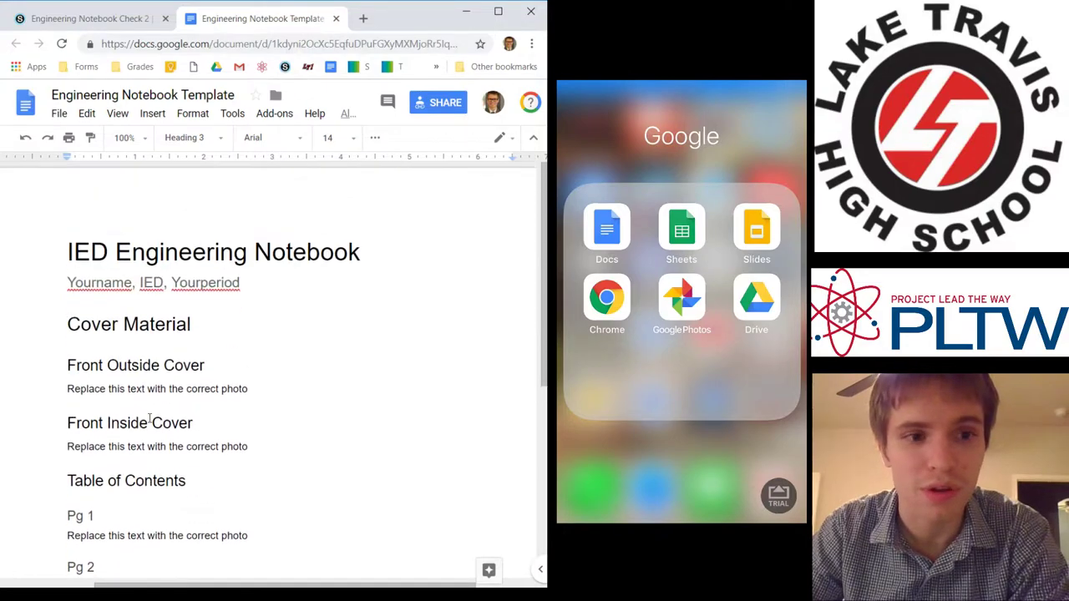
- Go back to the top of the template, and locate its link on the Schoology assignment page before returning to the document
scroll(140, 389, down, 1)
scroll(140, 389, up, 4)
scroll(140, 389, up, 1)
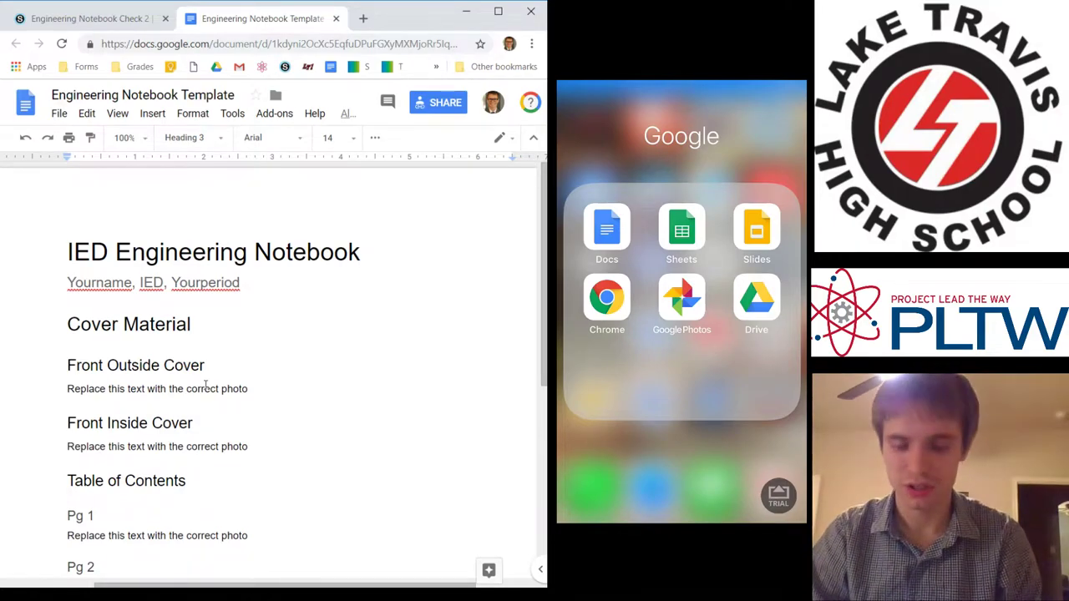
click(98, 20)
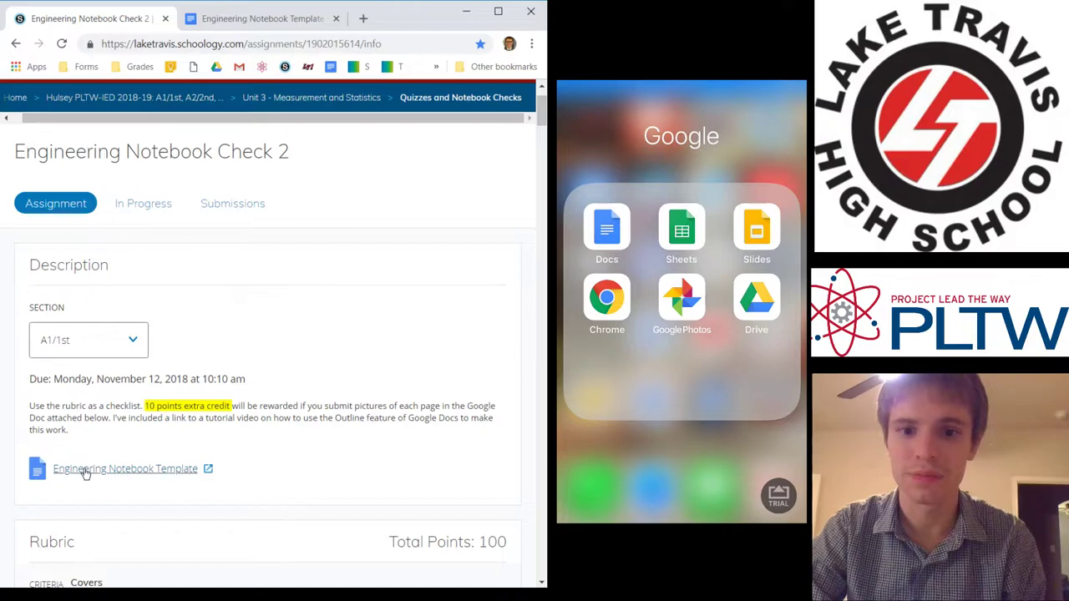
click(251, 25)
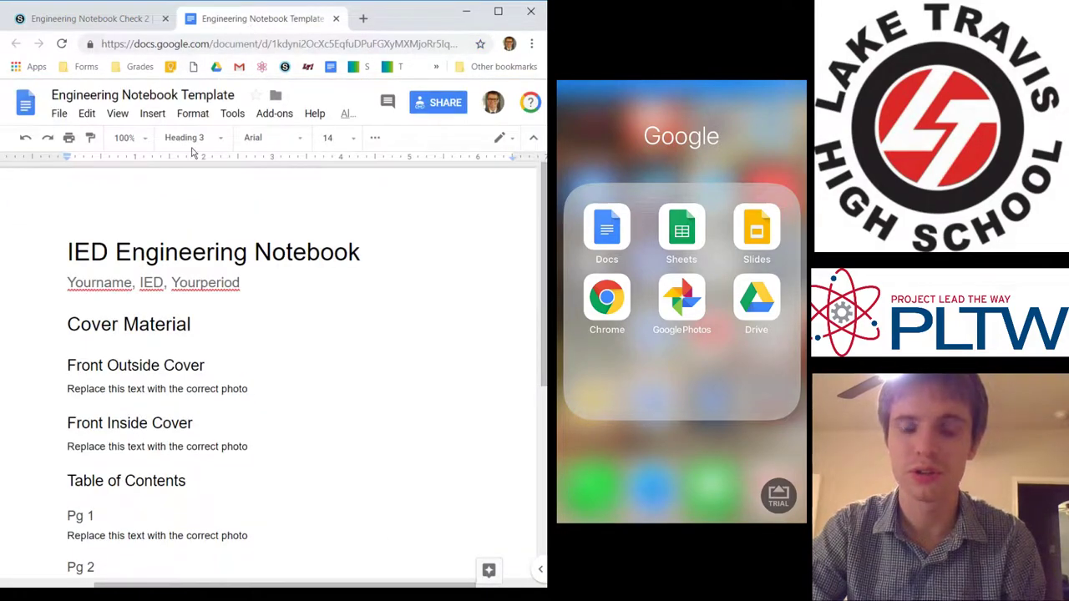
click(81, 23)
click(245, 18)
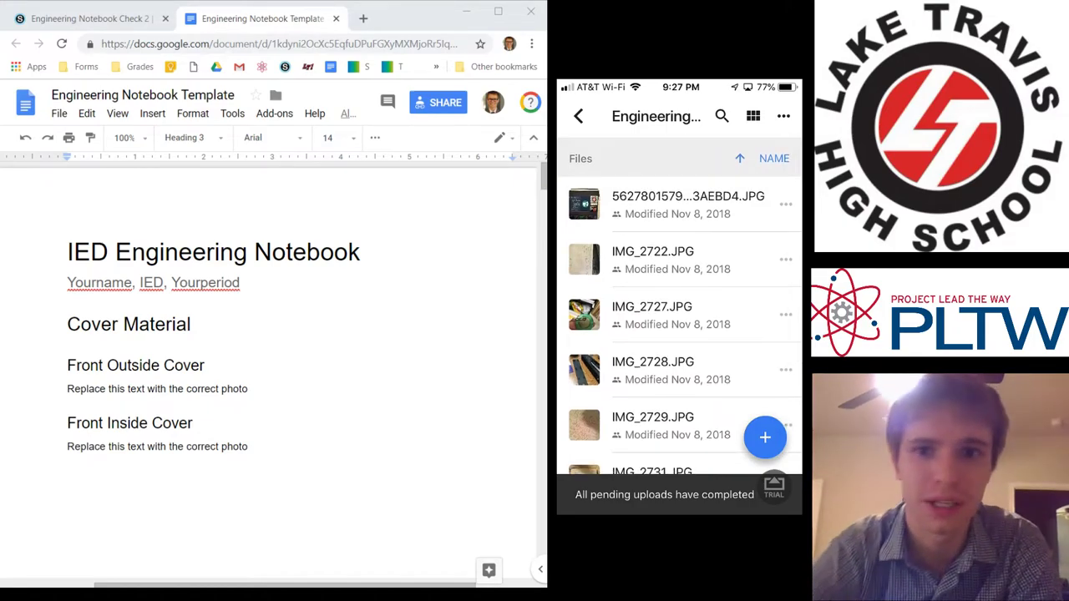
- Look through the template's pages from the title to Unit 1 to review the inserted notebook photos
click(444, 296)
key(Down)
key(Down)
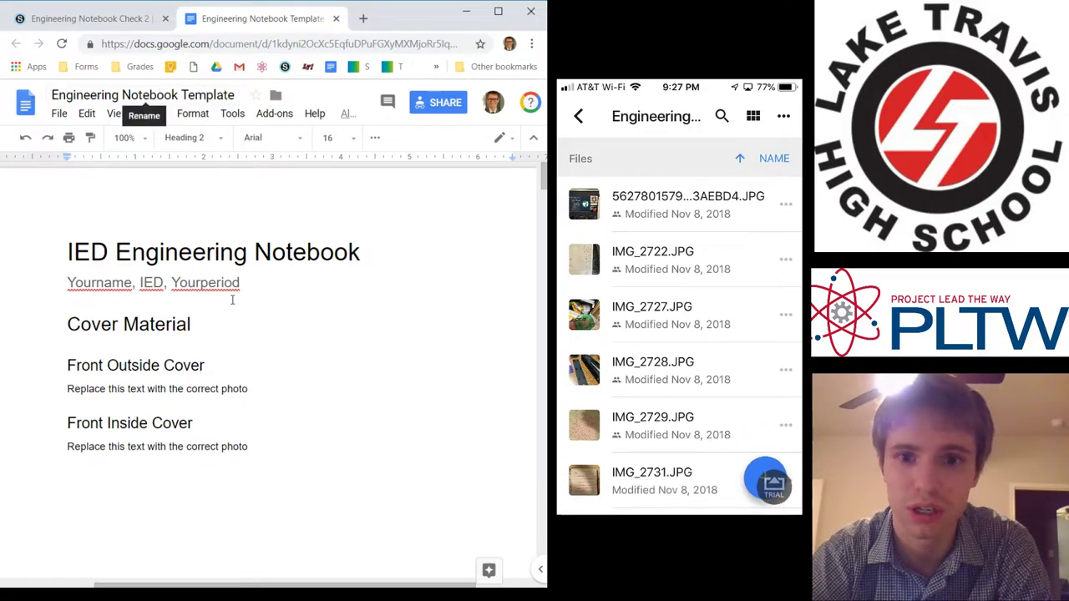
scroll(217, 313, down, 10)
scroll(201, 334, down, 5)
scroll(190, 344, down, 15)
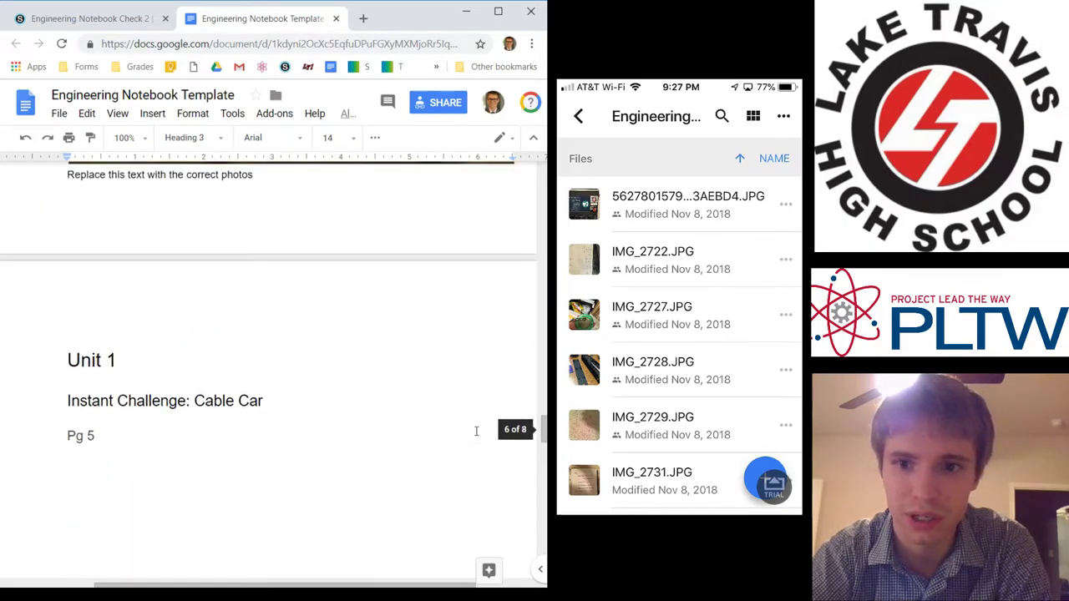
scroll(429, 406, up, 15)
scroll(378, 404, up, 5)
scroll(378, 404, down, 3)
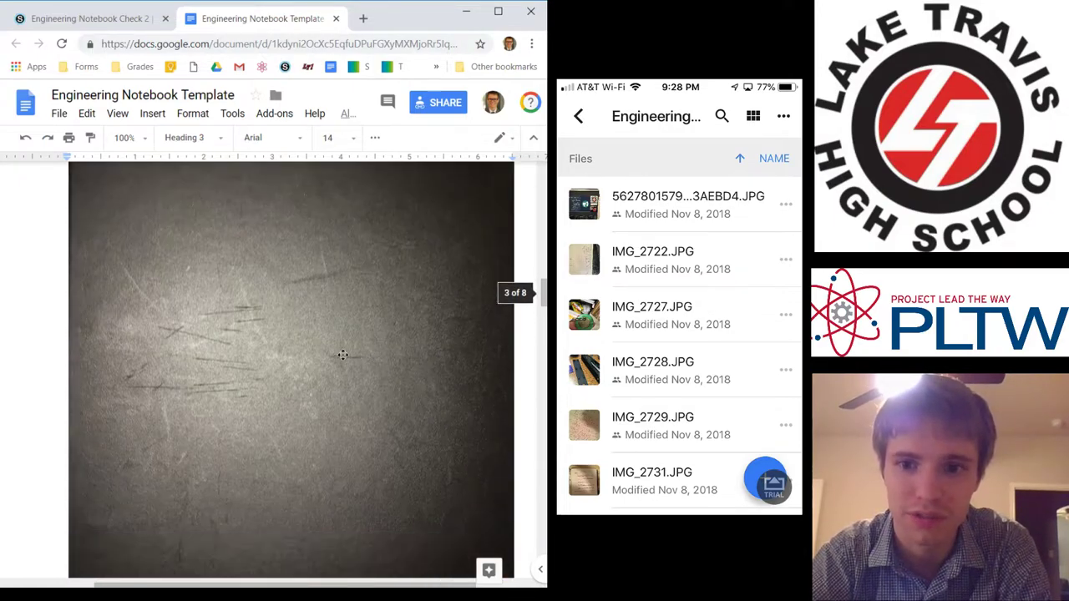
- Select the notebook photo placed before Pg 2 and examine it along with the surrounding pages and placeholder text
click(344, 355)
scroll(343, 356, down, 10)
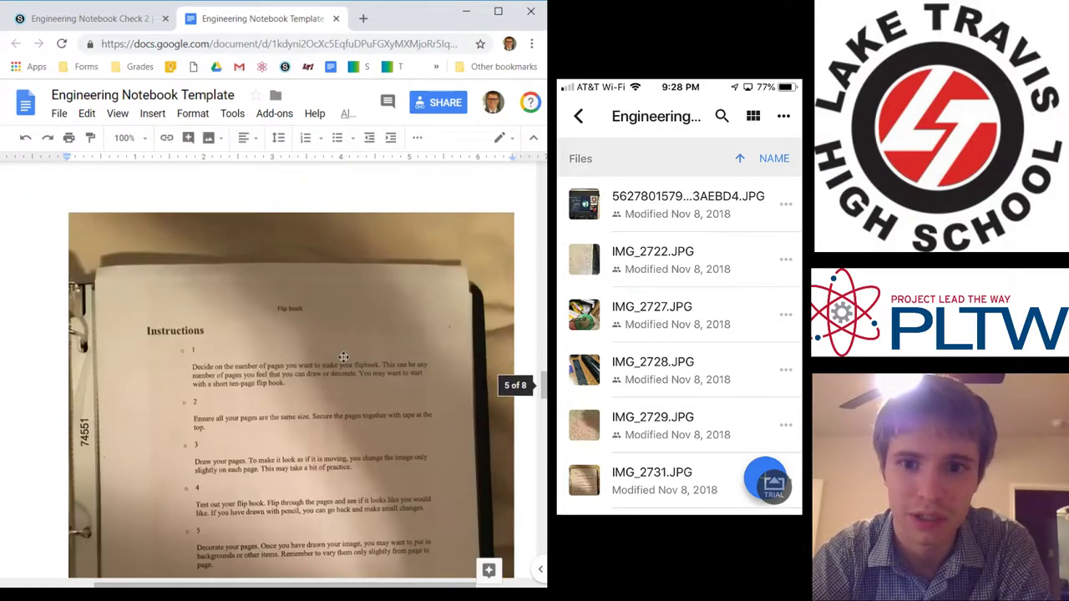
scroll(343, 359, up, 10)
scroll(344, 359, up, 4)
scroll(343, 360, down, 9)
scroll(339, 351, up, 2)
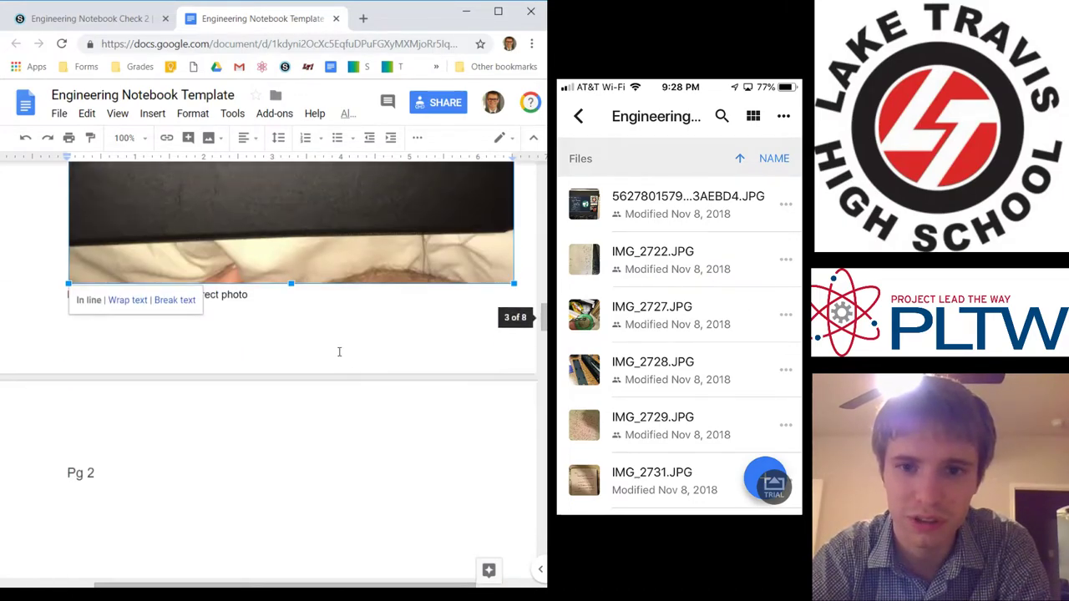
- Shrink the flip book instructions photo under Pg 2 to about 6 inches wide so it fits beneath its heading
scroll(211, 438, down, 3)
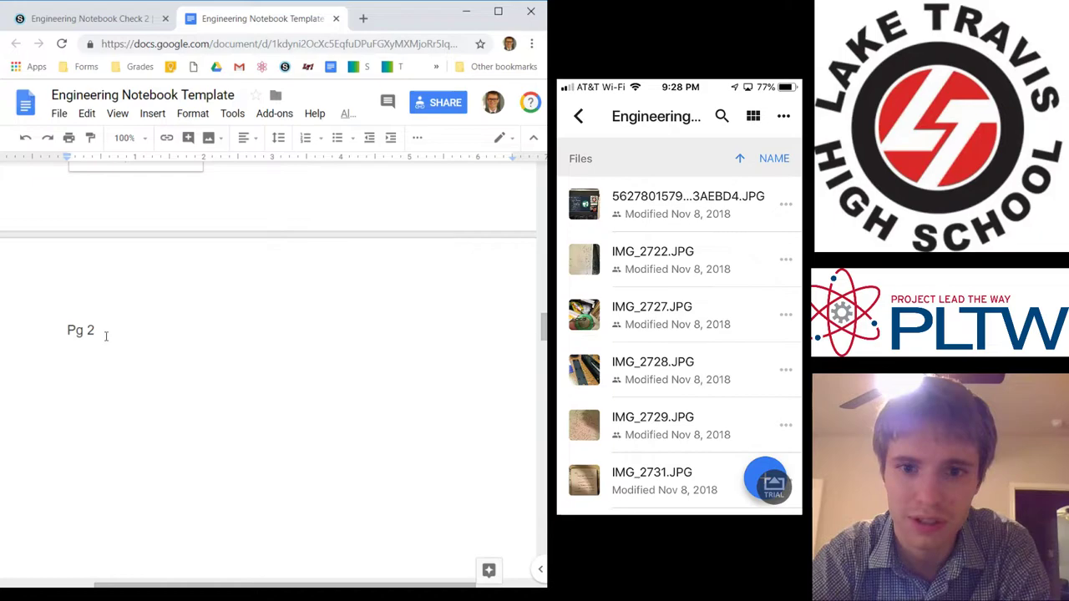
click(103, 332)
scroll(106, 335, down, 6)
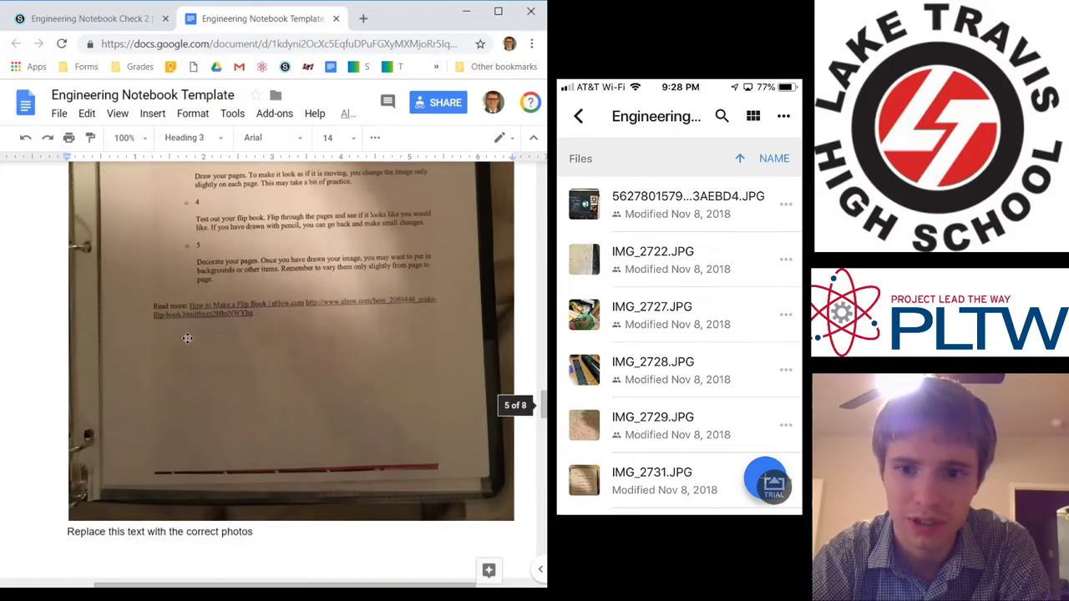
click(183, 335)
drag(514, 519, 478, 475)
scroll(395, 389, up, 3)
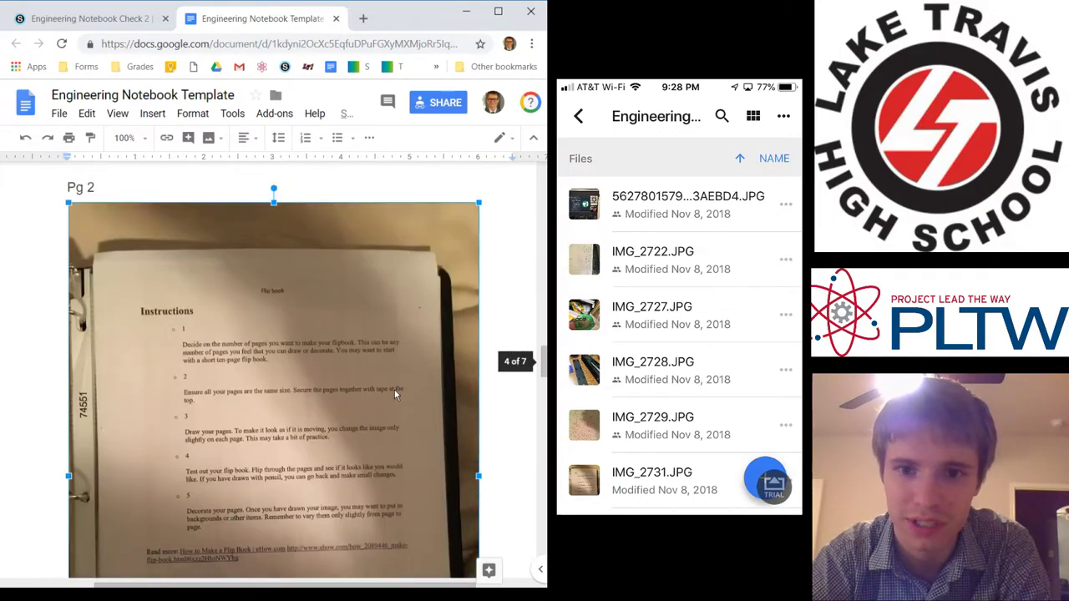
- Shrink the black cover photo under Pg 1 to about 5.2 inches wide so it fits below the Table of Contents heading
click(184, 183)
scroll(138, 213, up, 2)
click(82, 332)
scroll(131, 406, down, 10)
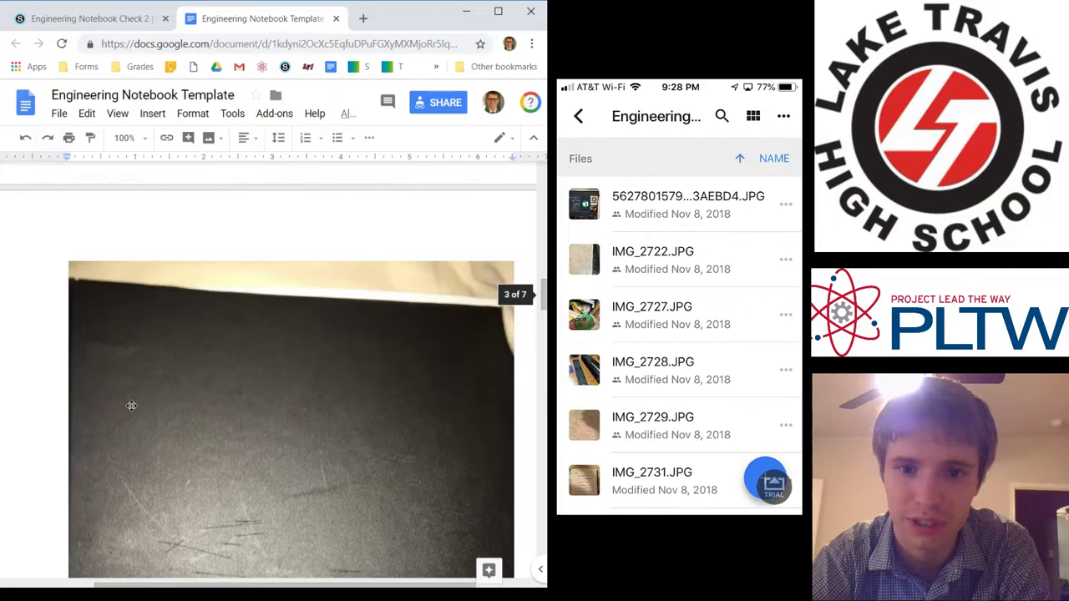
scroll(154, 417, up, 5)
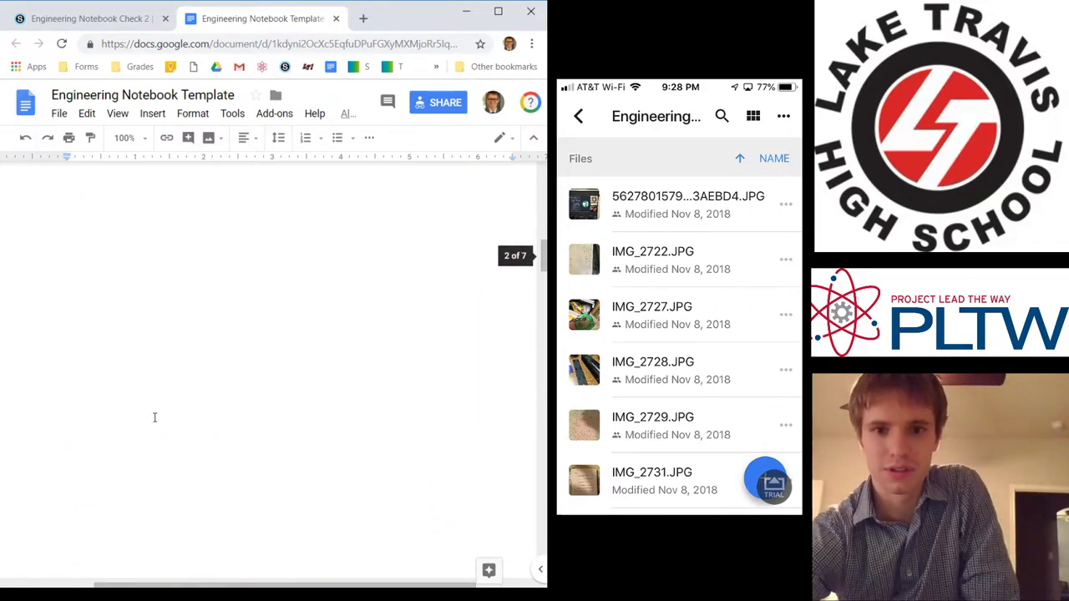
scroll(192, 430, down, 3)
click(234, 451)
scroll(234, 451, down, 4)
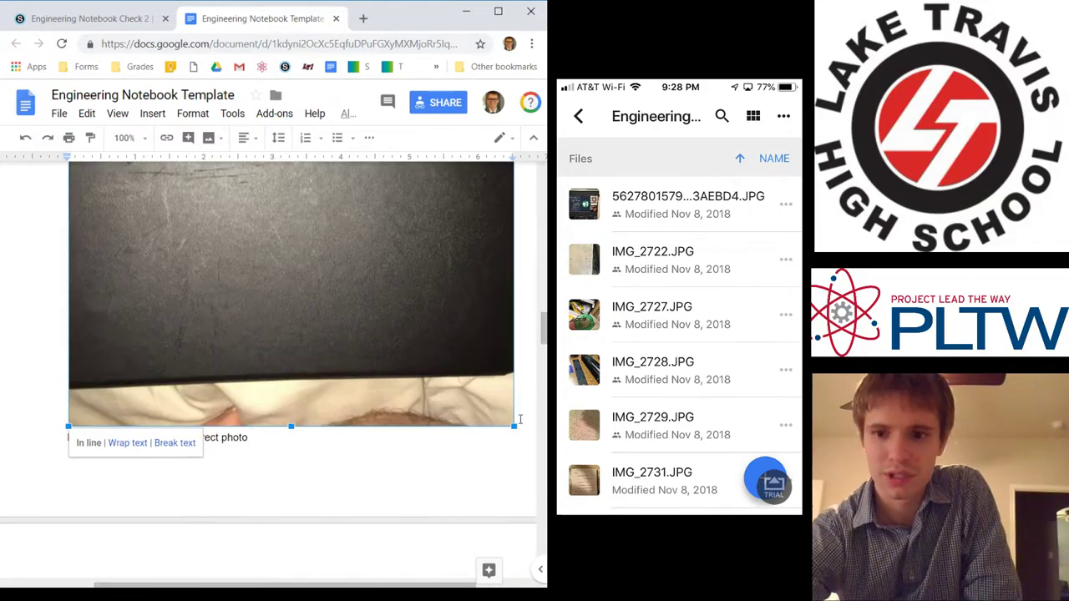
drag(513, 426, 424, 343)
scroll(433, 402, up, 5)
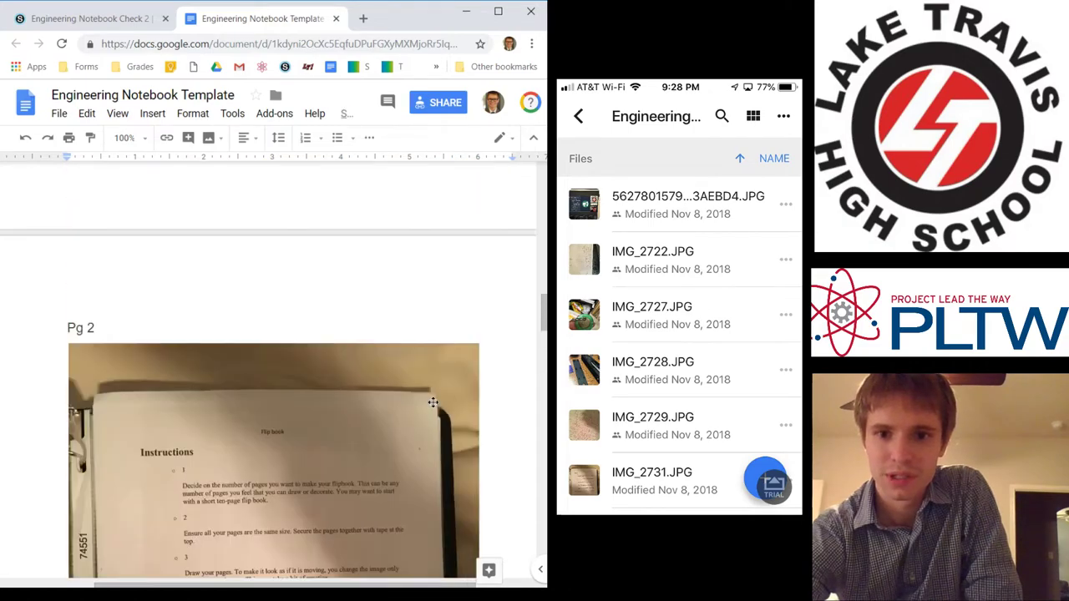
- Delete the "Replace this text with the correct photo" placeholder beside the Pg 1 photo, keeping the photo
scroll(434, 402, down, 4)
triple_click(441, 351)
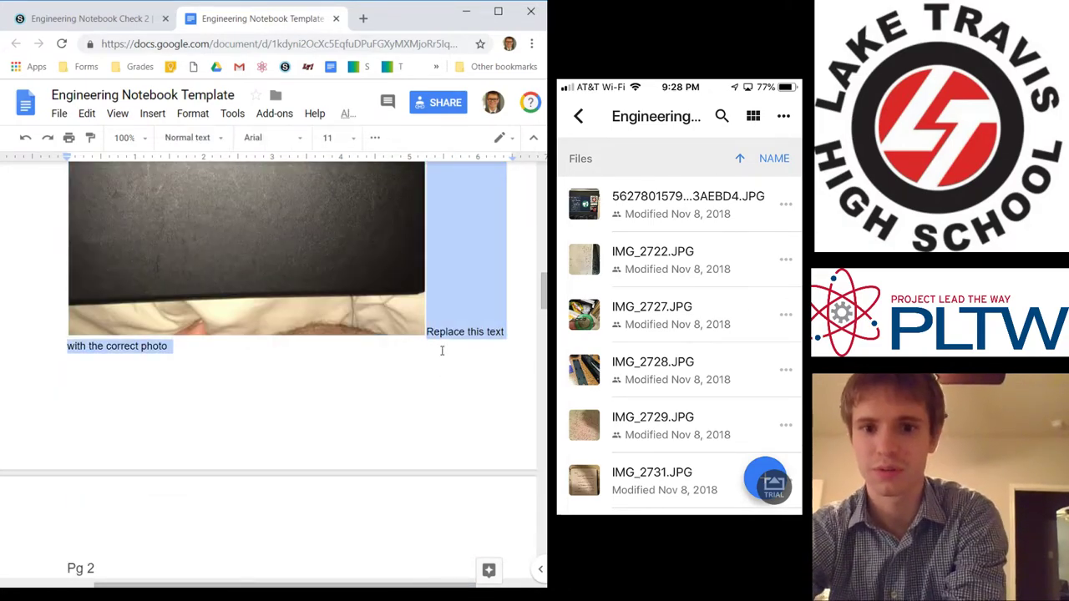
key(BackSpace)
key(ctrl+z)
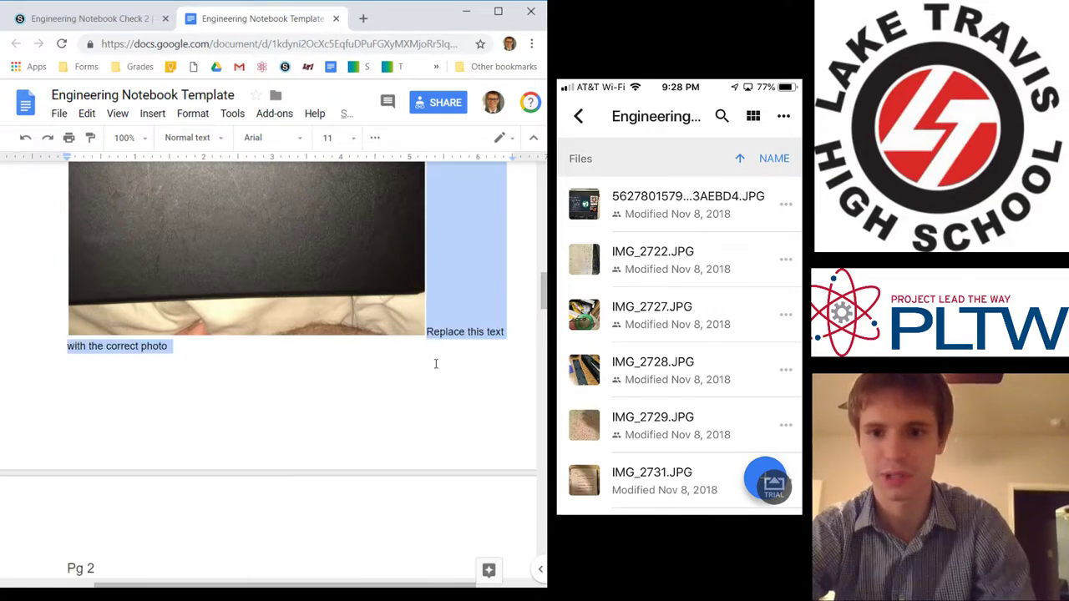
key(BackSpace)
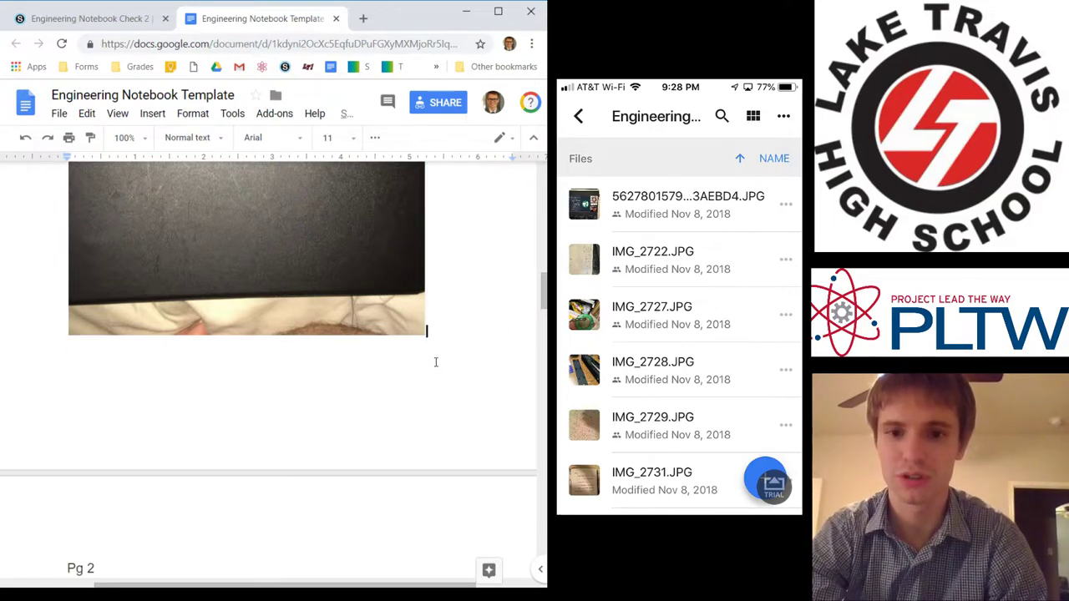
- Remove the "Replace this text with the correct photos" placeholder below the Pg 2 photo
scroll(436, 362, up, 5)
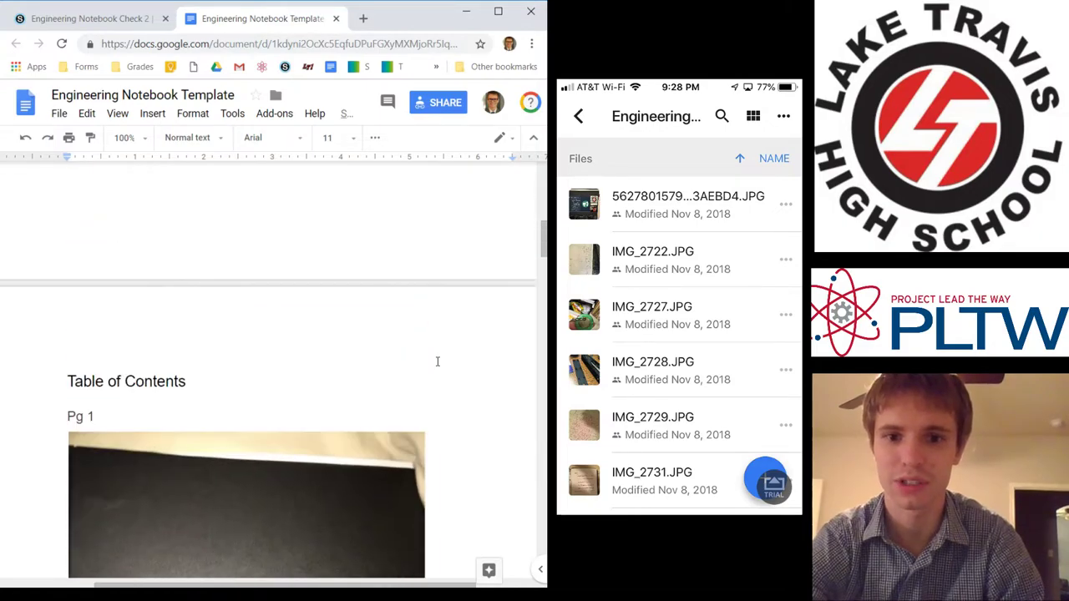
scroll(437, 362, down, 15)
scroll(429, 364, down, 3)
scroll(428, 364, up, 10)
scroll(429, 364, down, 3)
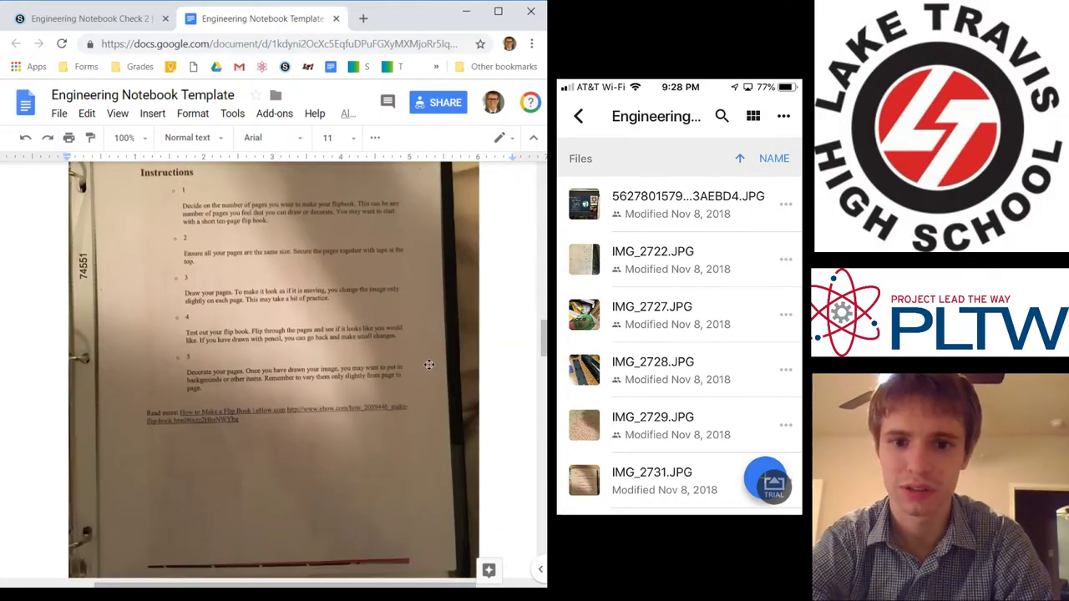
scroll(428, 364, down, 5)
drag(69, 286, 259, 293)
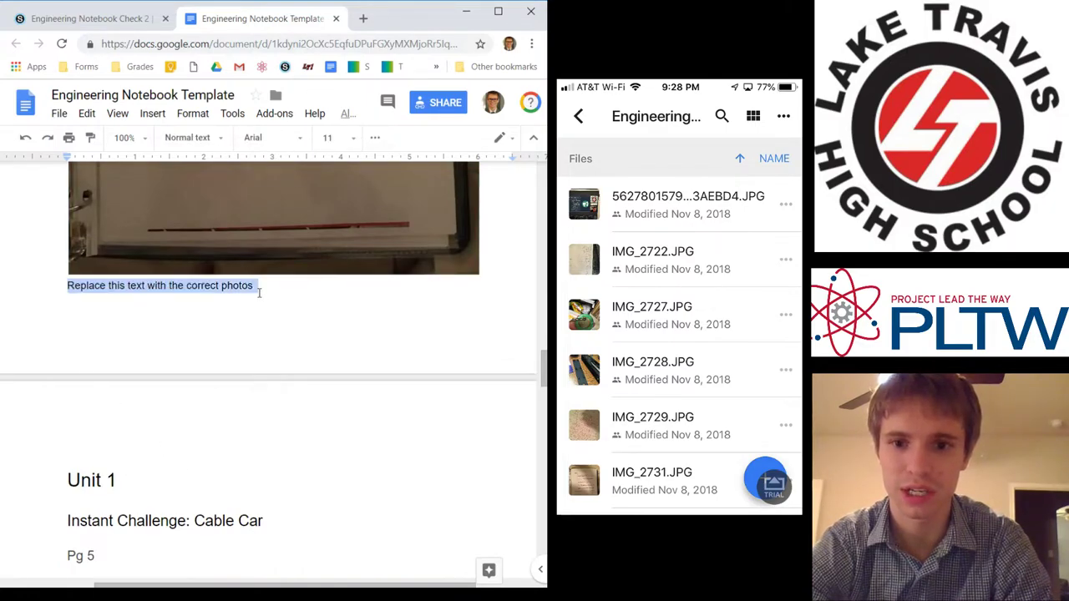
key(ctrl+v)
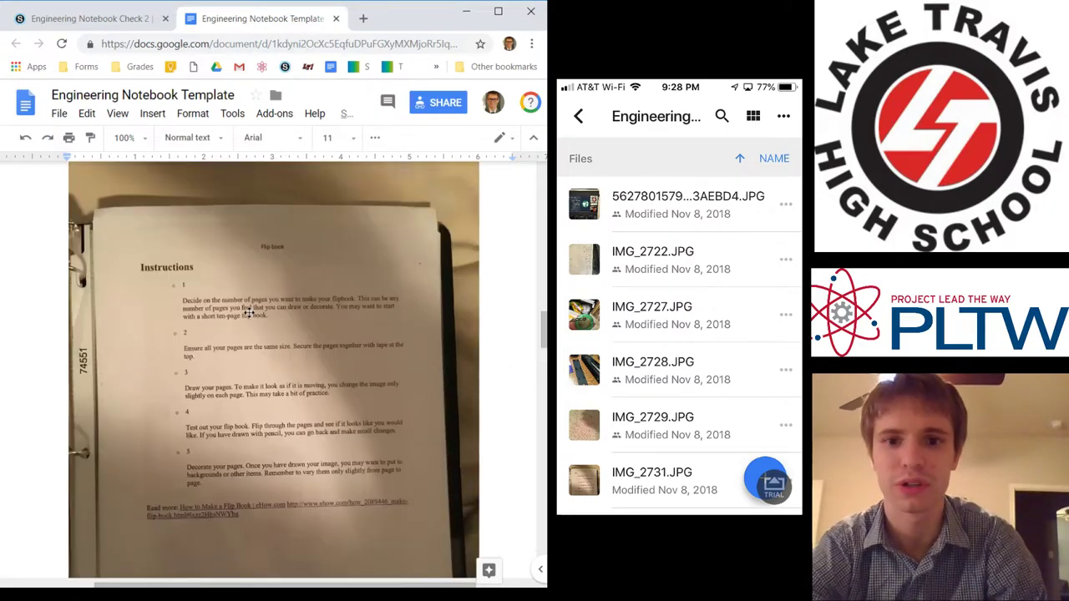
- Add a blank line directly below the Pg 5 heading in Unit 1
scroll(249, 314, down, 5)
double_click(154, 284)
click(154, 285)
key(Return)
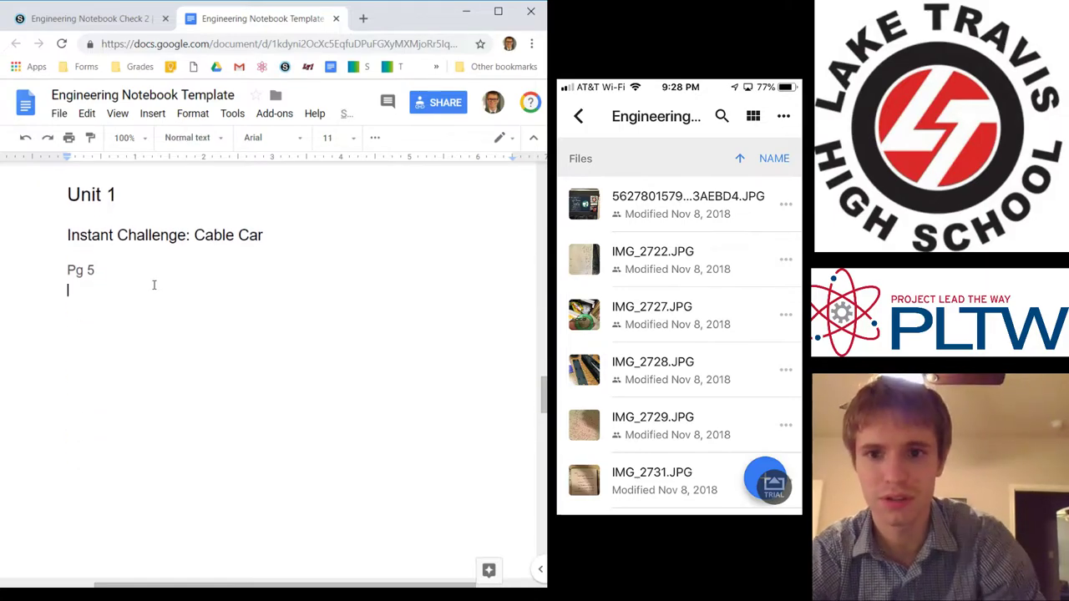
- Browse Google Drive for an image to insert, opening the engineering notebook photo folder inside the IED folder of My Drive
click(154, 119)
mouse_move(167, 139)
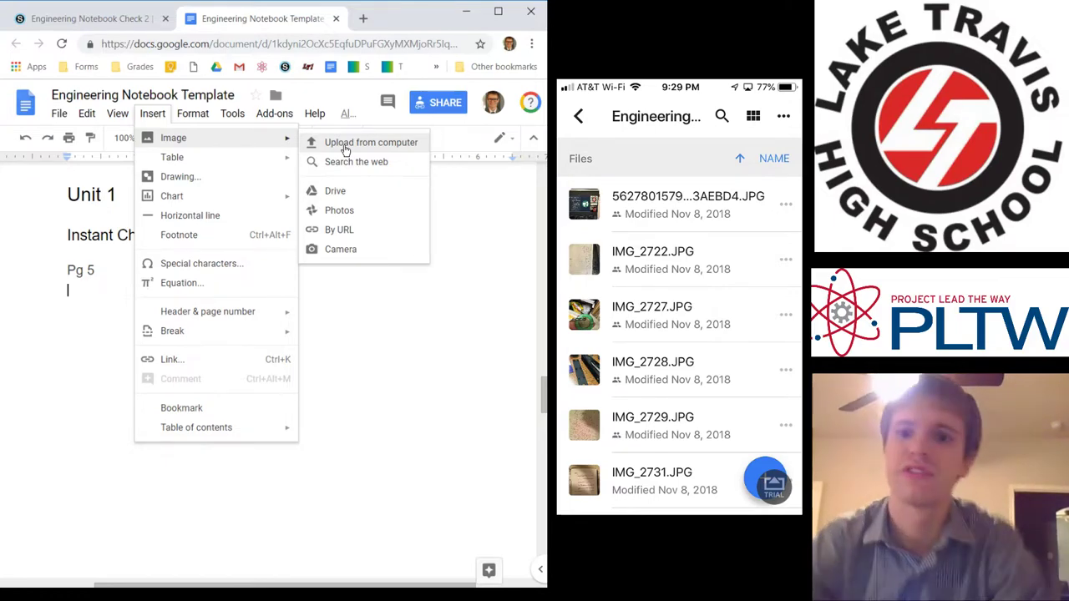
click(337, 193)
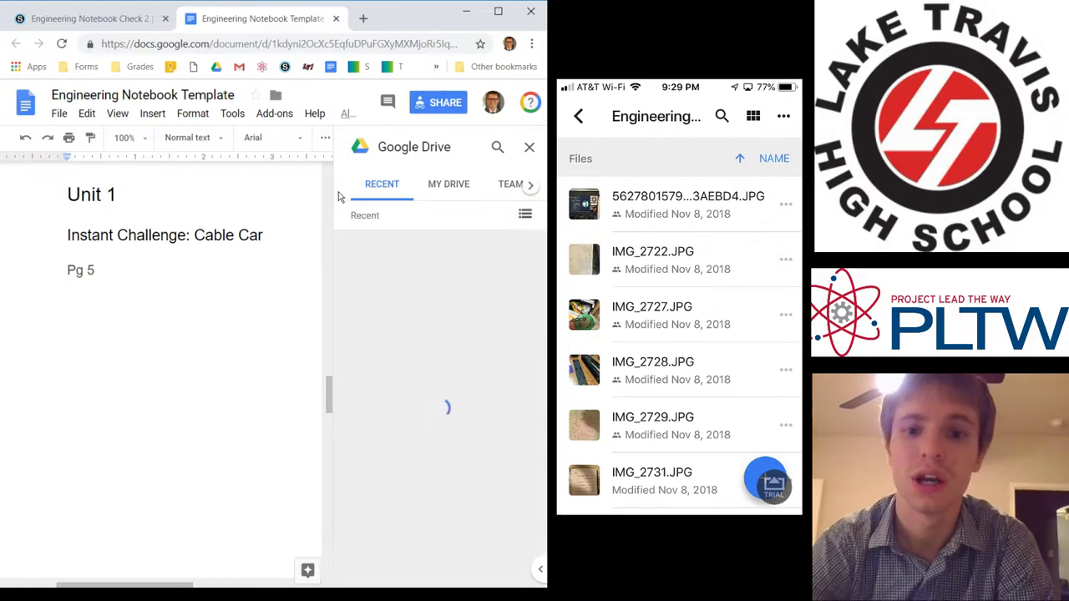
scroll(425, 323, down, 2)
scroll(426, 319, up, 2)
click(439, 190)
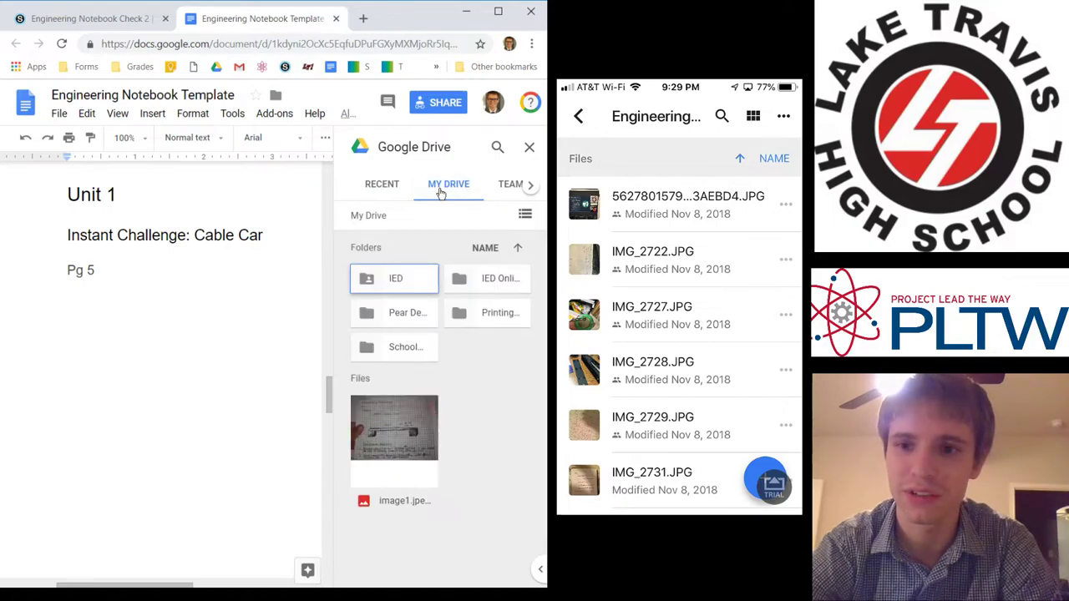
double_click(410, 279)
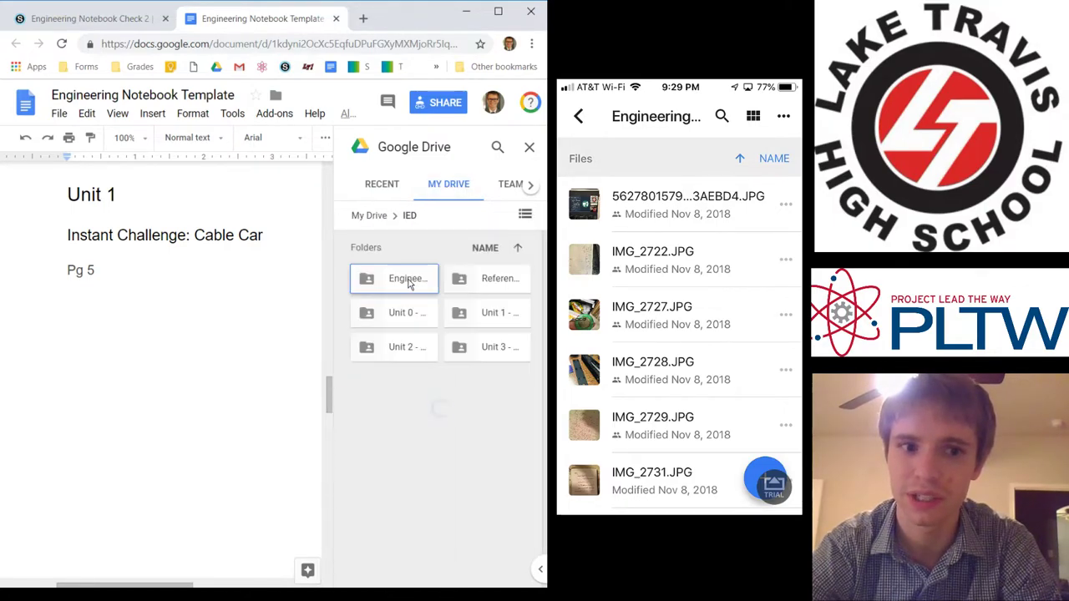
double_click(407, 282)
- Insert the photo IMG_2735 from the Drive folder on the blank line below Pg 5
scroll(488, 372, down, 5)
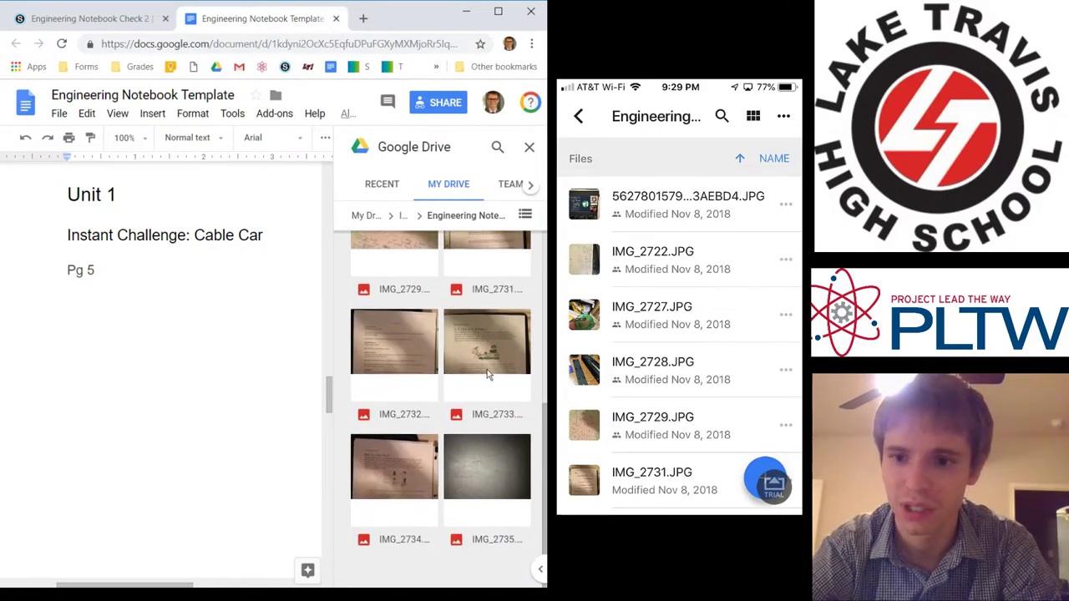
scroll(485, 378, down, 5)
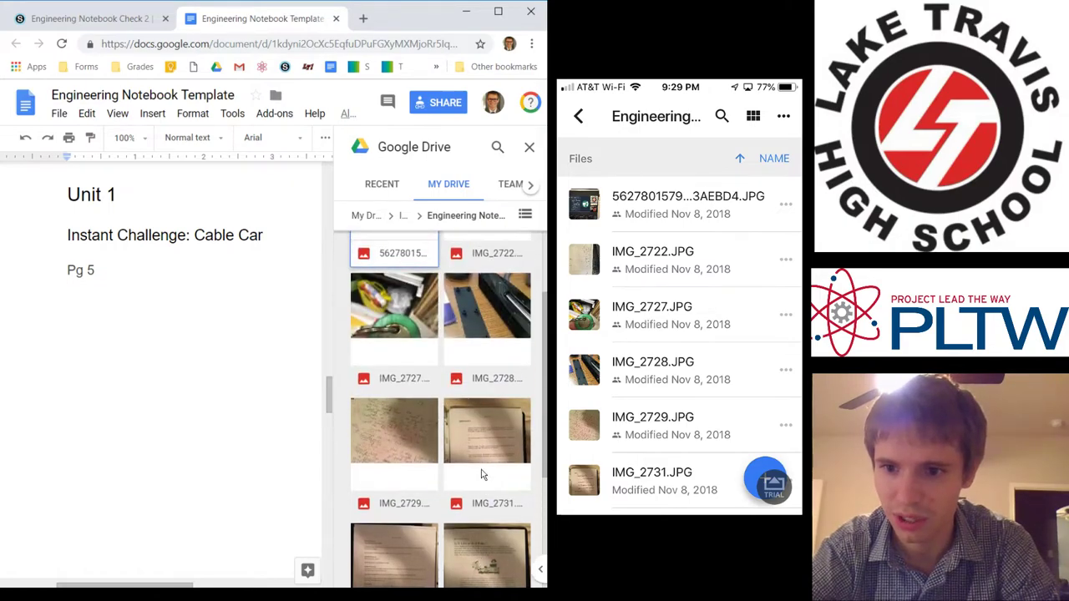
scroll(481, 475, down, 3)
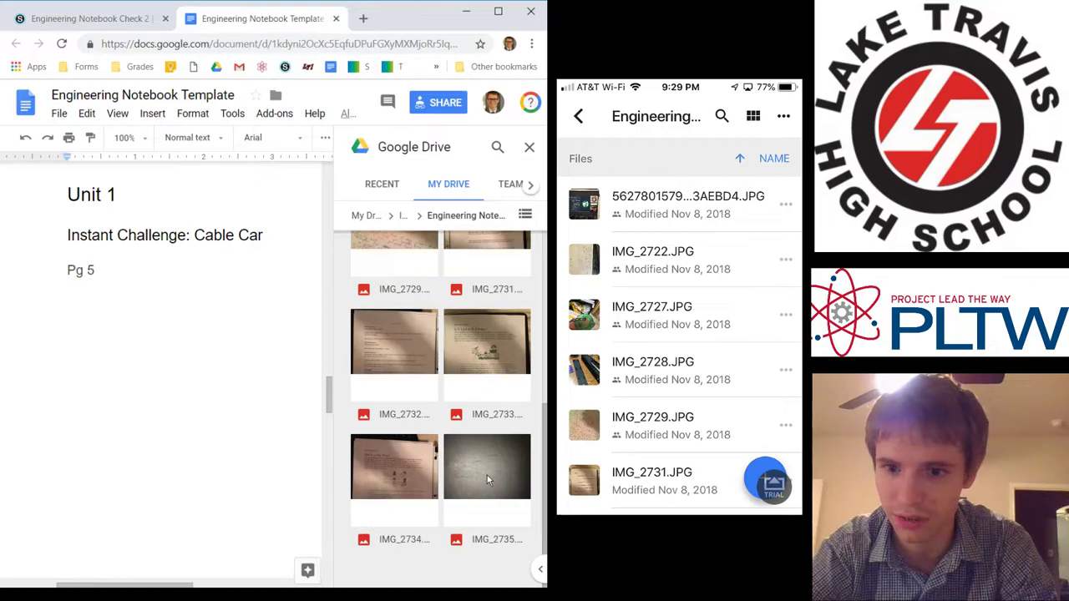
scroll(487, 474, down, 2)
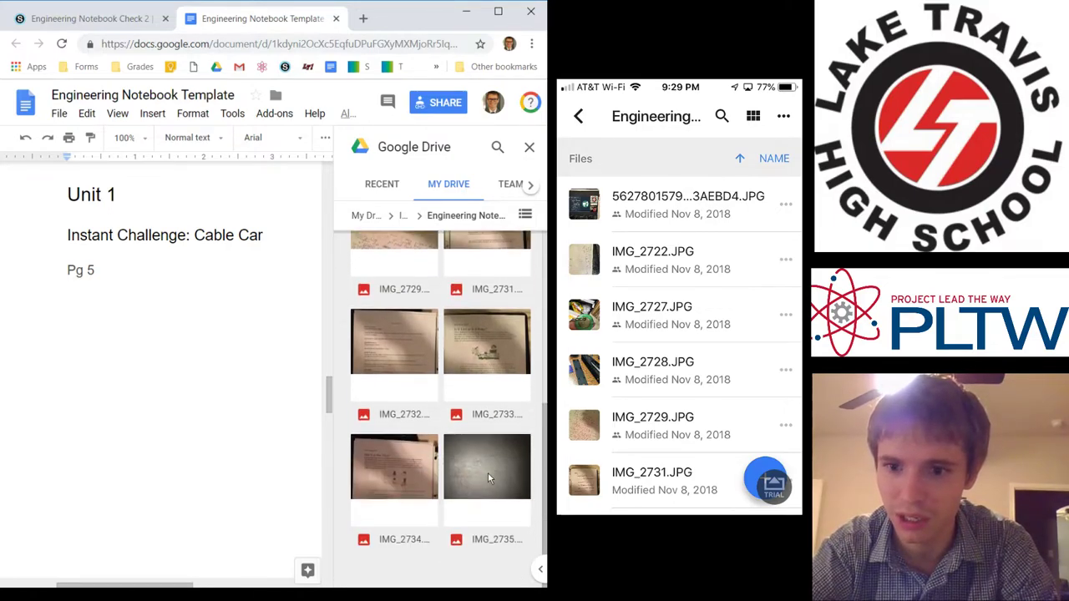
drag(482, 476, 179, 291)
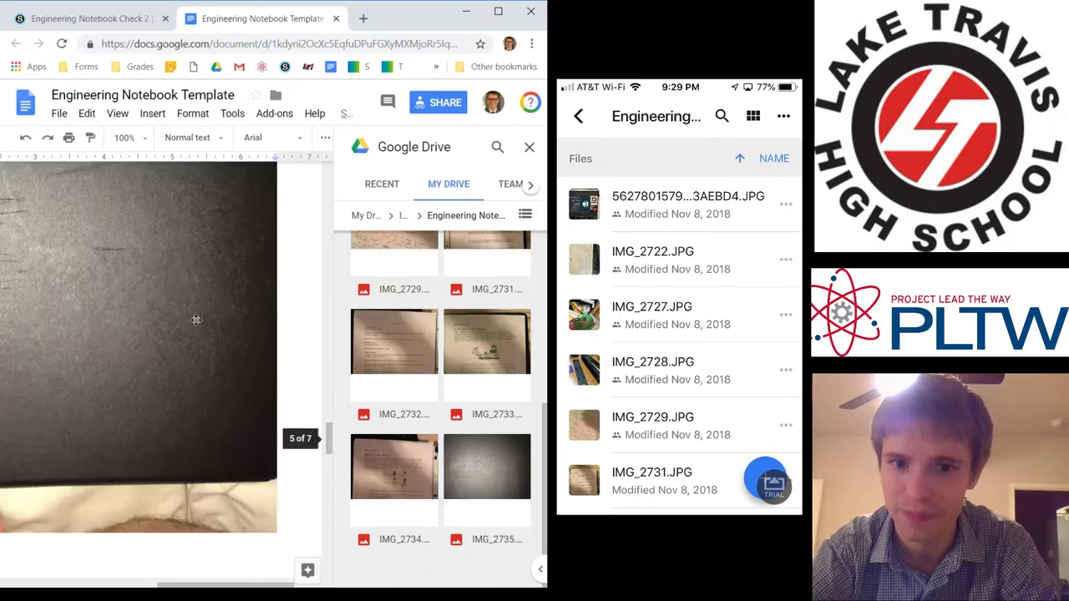
- Check the photos placed below Pg 5 and maximize the browser window
scroll(195, 322, down, 5)
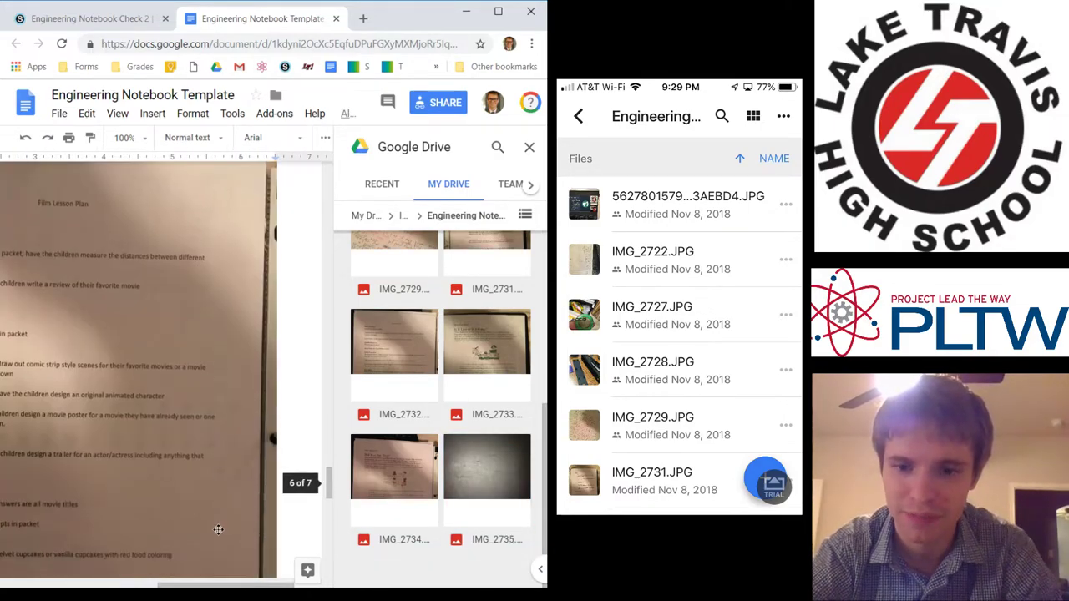
scroll(158, 367, left, 2)
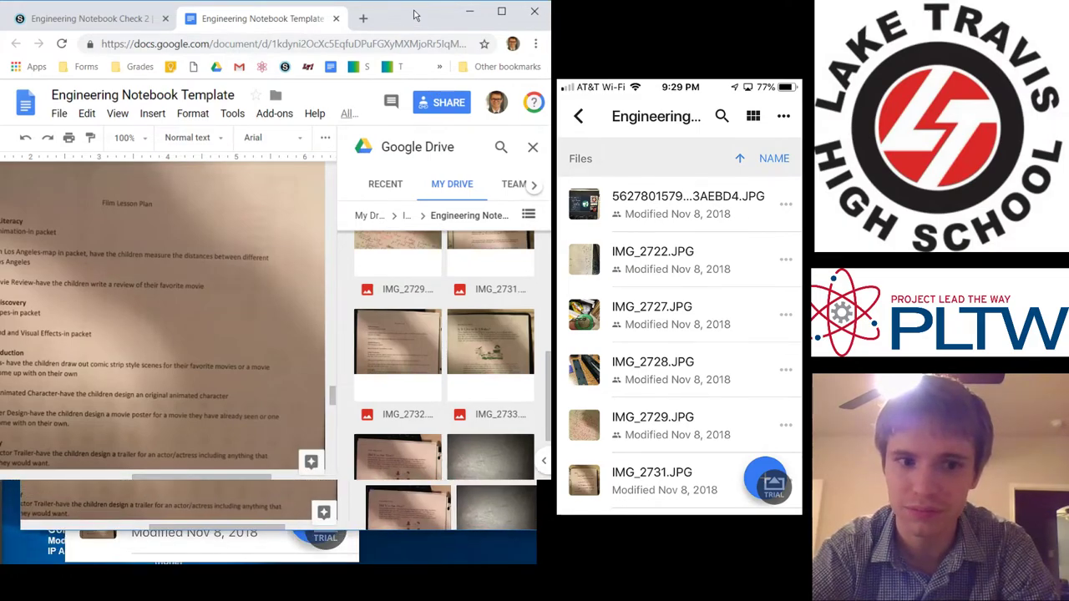
click(502, 13)
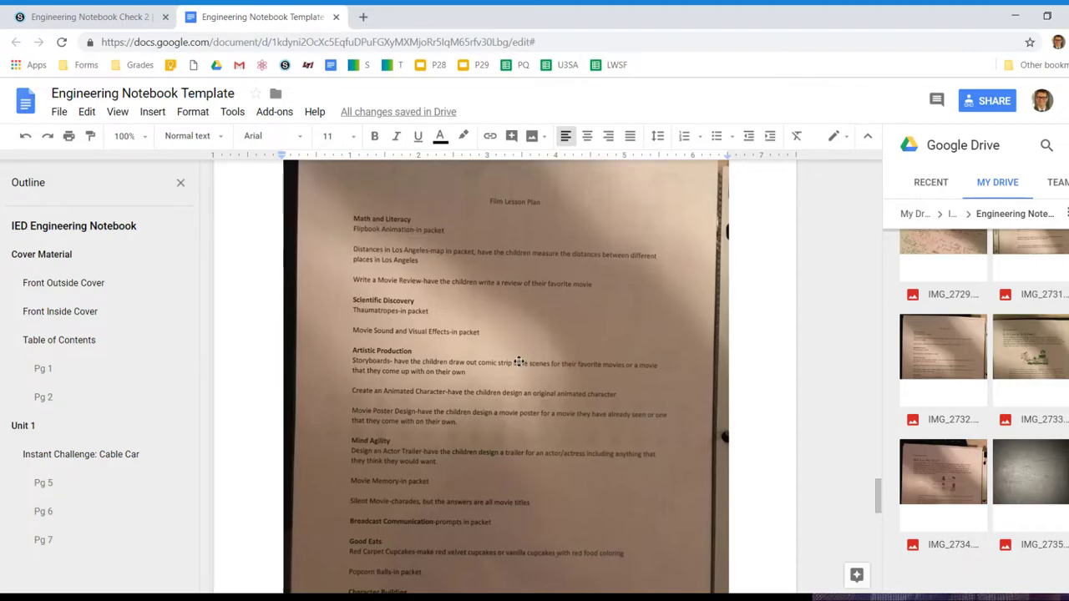
- Look through the photo pages, the remaining placeholder text and the Pg 6 and Pg 7 headings at the document's end
scroll(519, 362, down, 3)
scroll(519, 361, up, 4)
scroll(519, 361, down, 3)
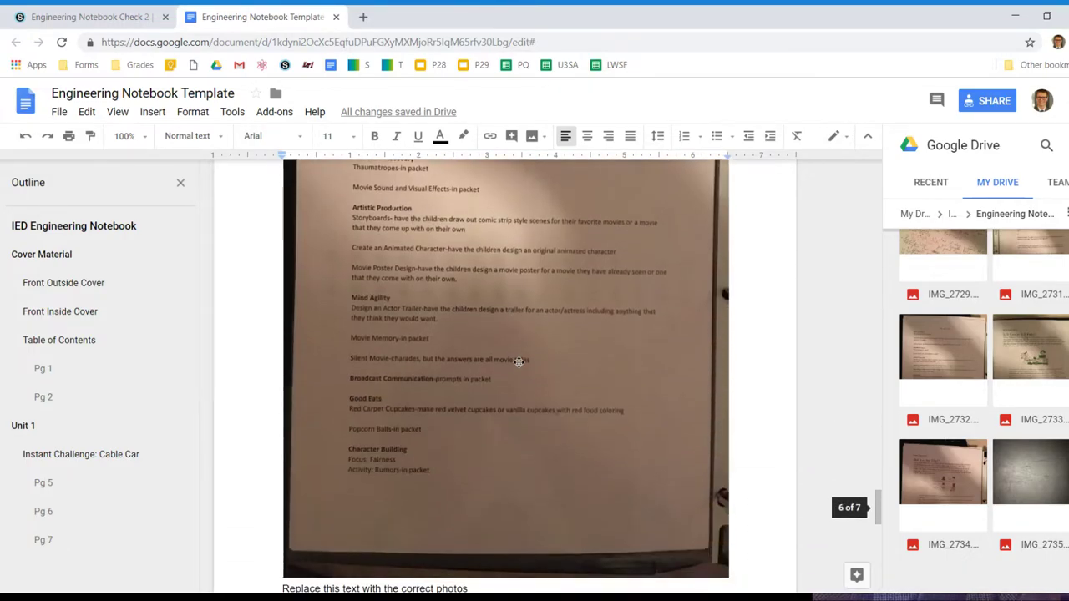
scroll(519, 361, down, 3)
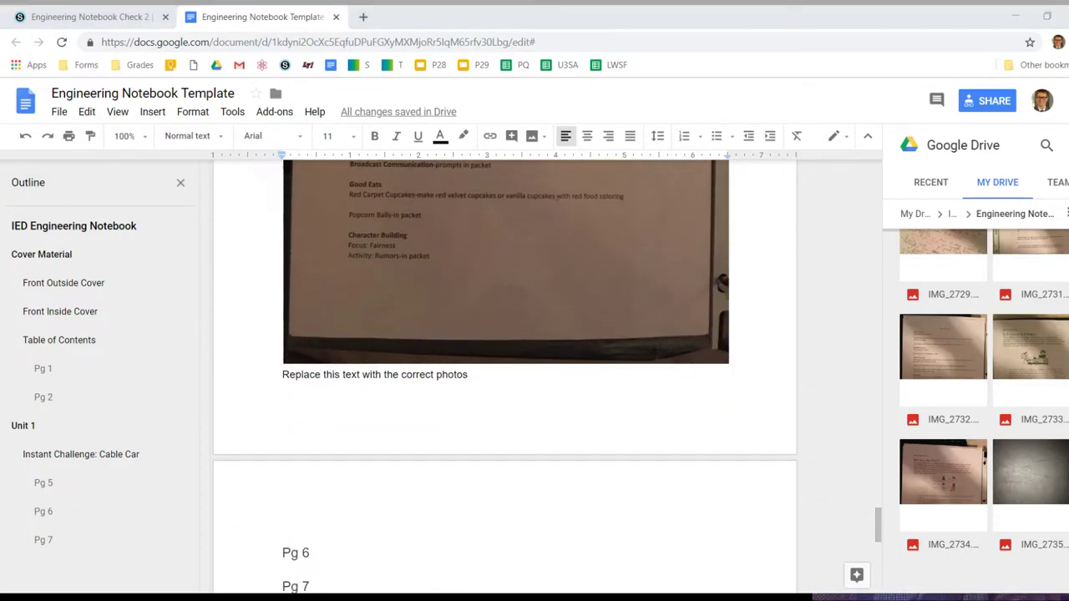
scroll(610, 389, up, 2)
scroll(609, 388, down, 5)
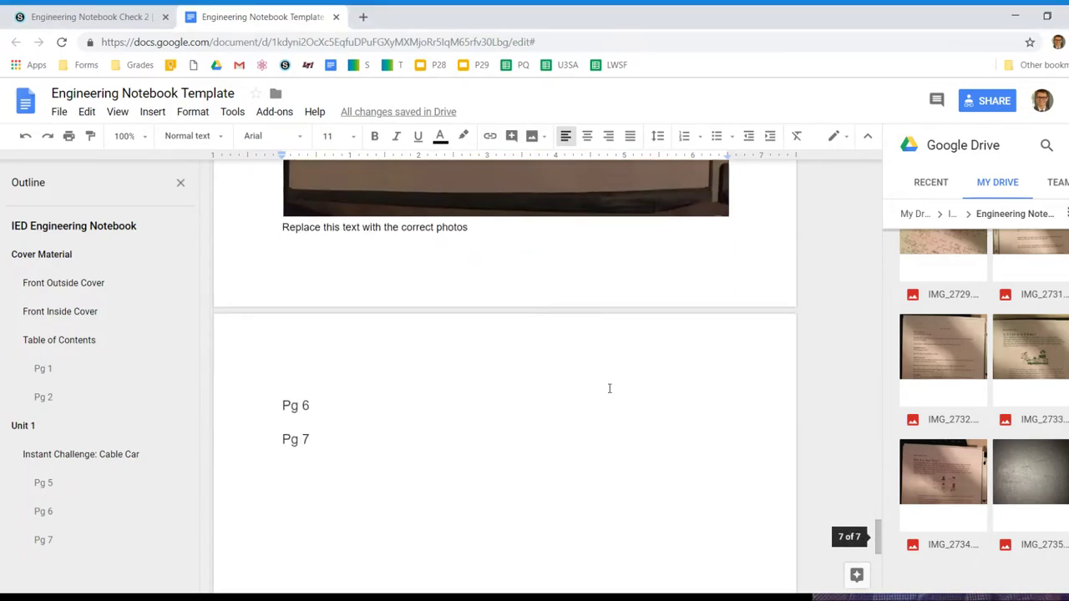
scroll(505, 389, up, 7)
scroll(506, 390, up, 2)
scroll(506, 390, down, 1)
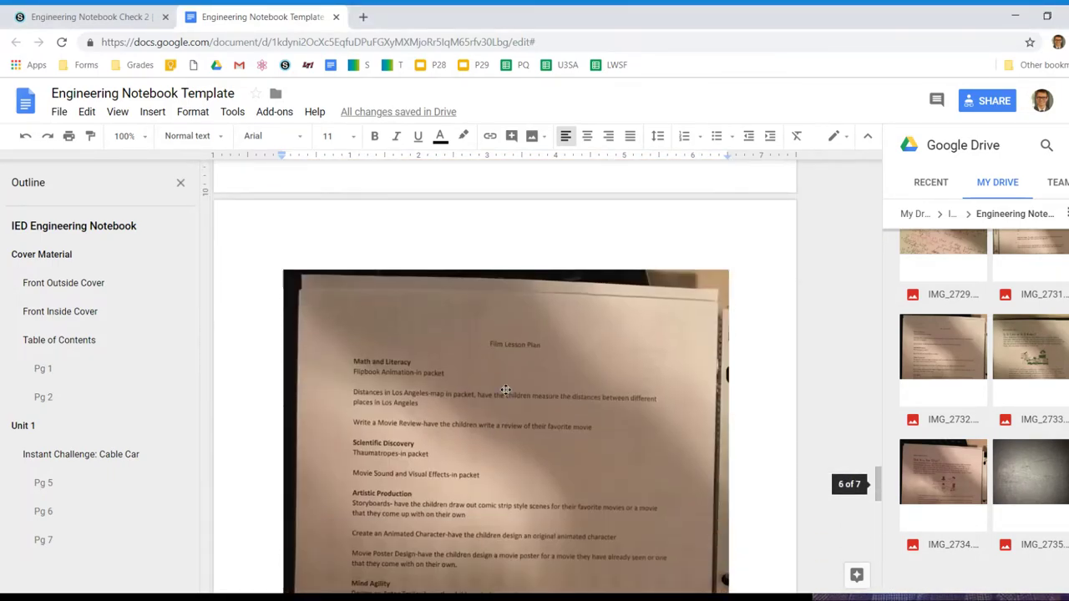
scroll(506, 390, up, 8)
scroll(506, 390, up, 8)
scroll(505, 390, down, 10)
scroll(505, 390, down, 10)
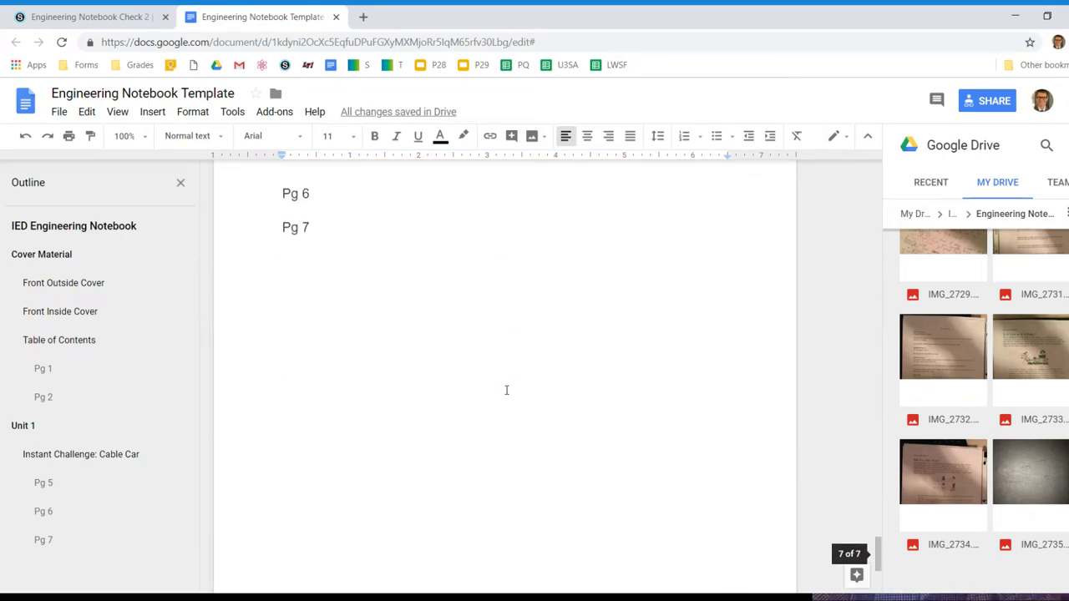
scroll(506, 390, up, 5)
scroll(506, 390, down, 5)
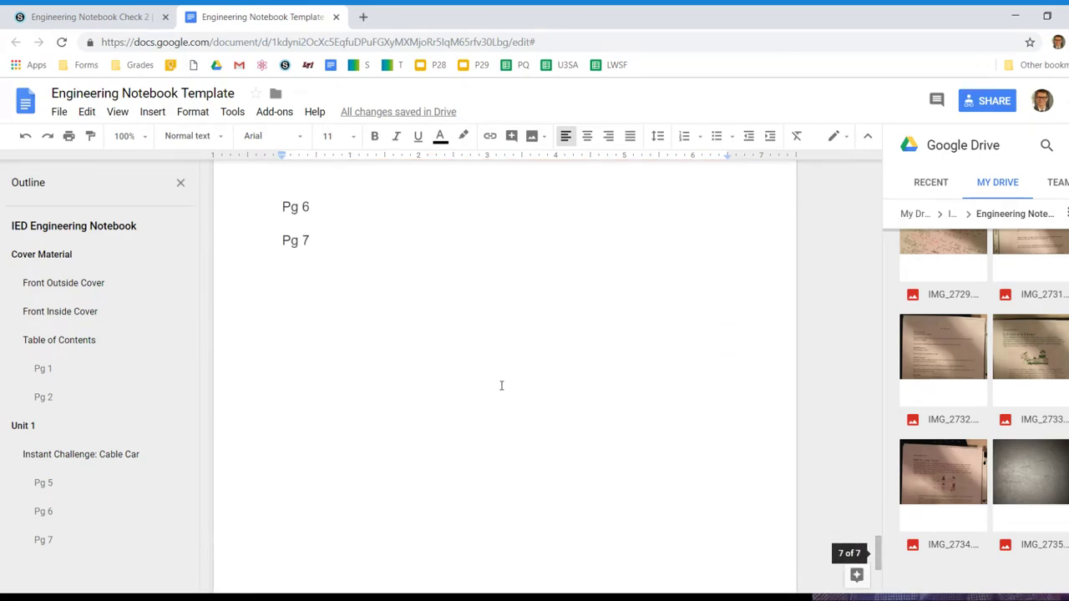
- Add a blank line below Pg 6, insert the photo IMG_2733 from the Drive folder there, and select it
click(340, 209)
key(Return)
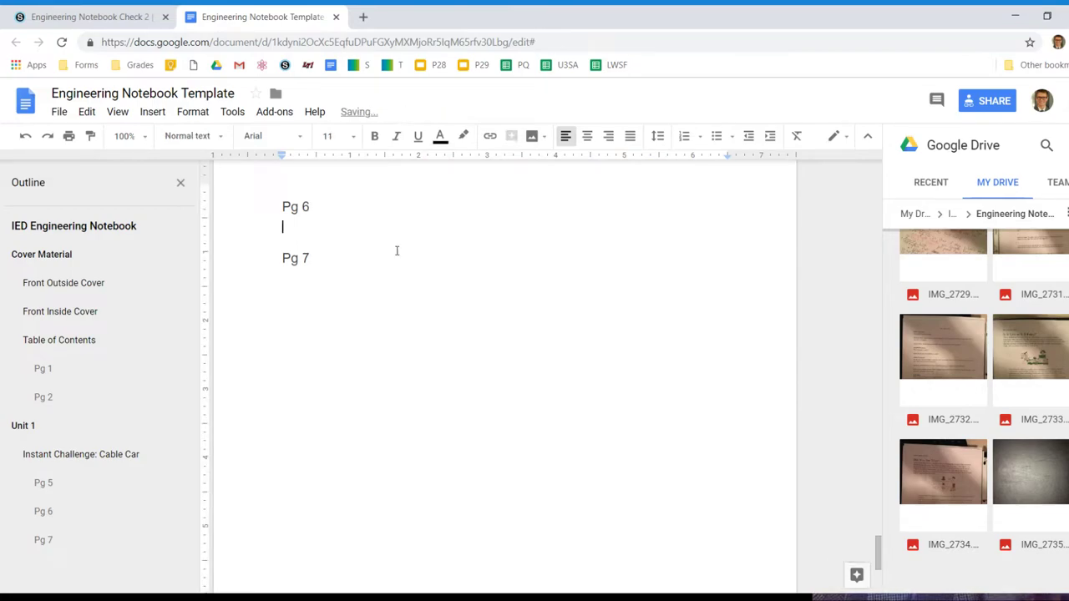
click(997, 364)
click(352, 219)
click(357, 232)
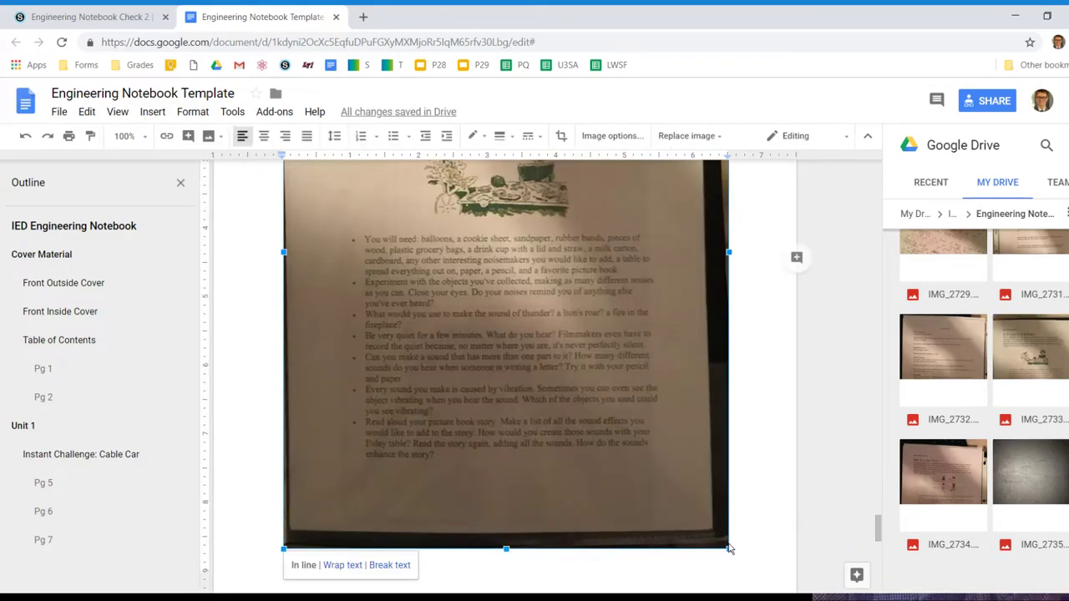
- Shrink the photo below Pg 6 proportionally to about 6.3 inches wide
drag(733, 549, 712, 534)
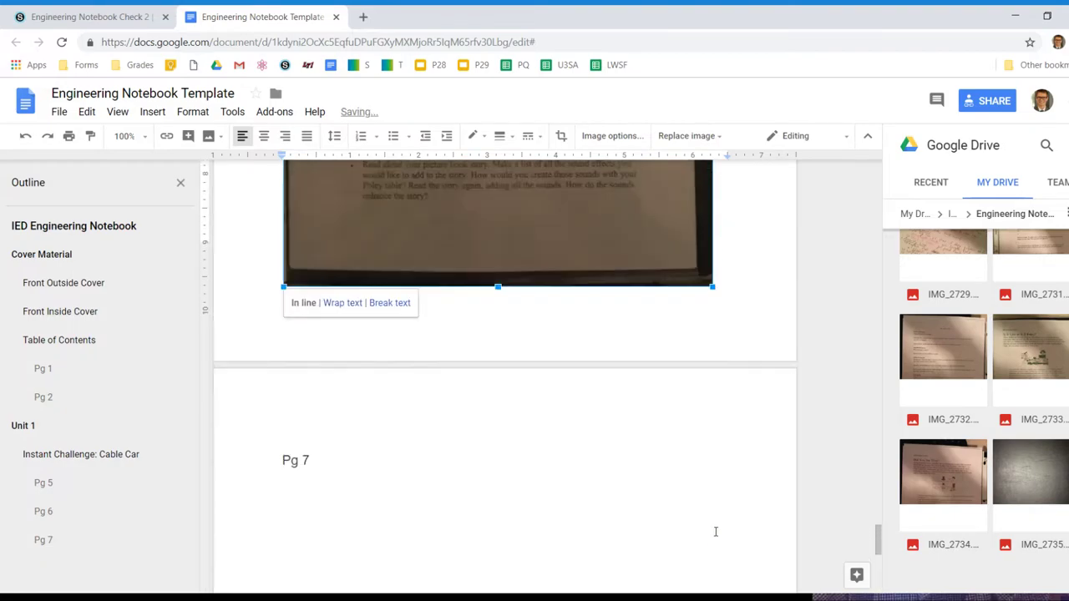
scroll(716, 532, down, 8)
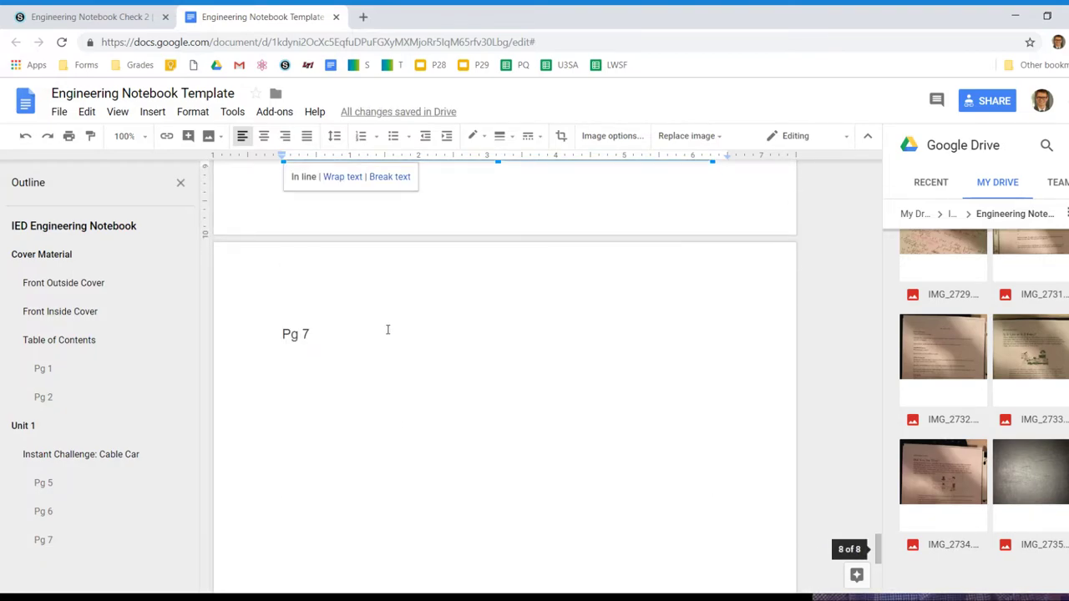
- Add a blank line and a second "Pg 7" line below the Pg 7 heading, and style that line as Heading 3
click(390, 330)
key(Return)
text(Pg)
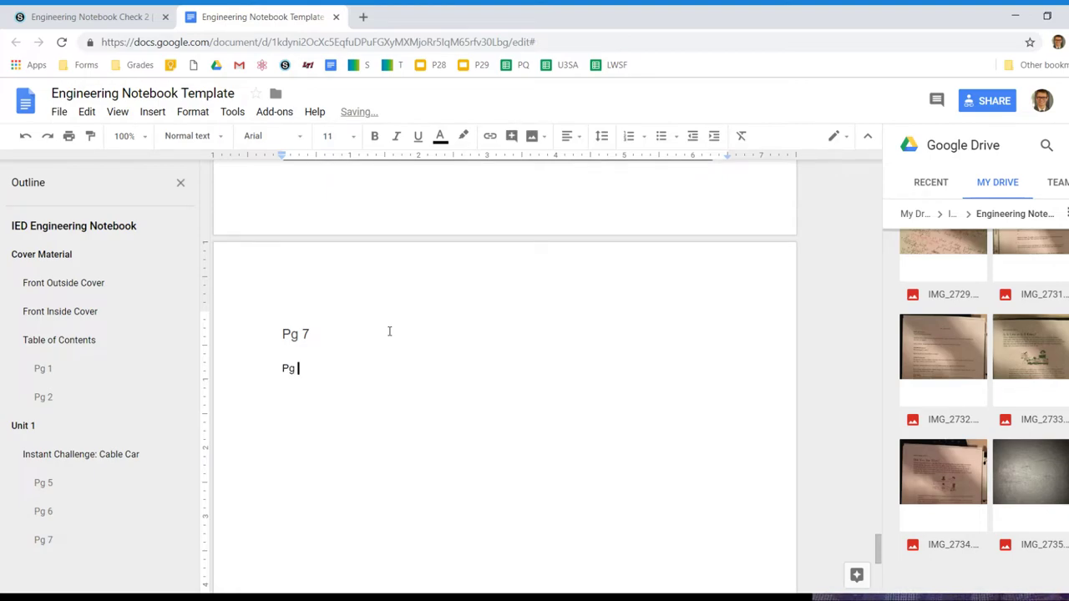
text( 7)
key(shift+Left)
key(shift+Left)
key(shift+Left)
key(shift+Left)
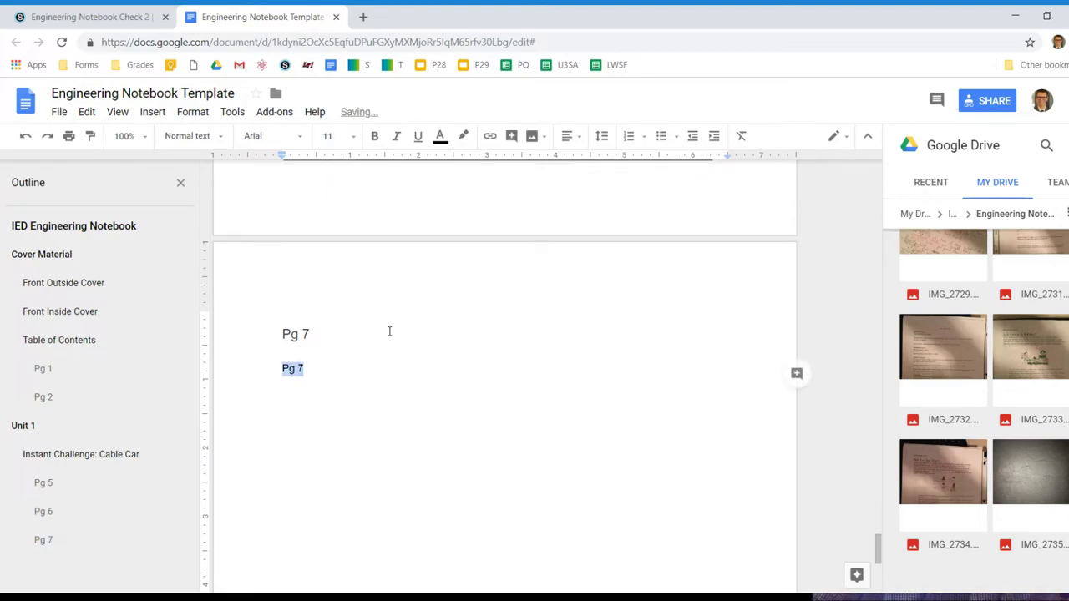
click(226, 136)
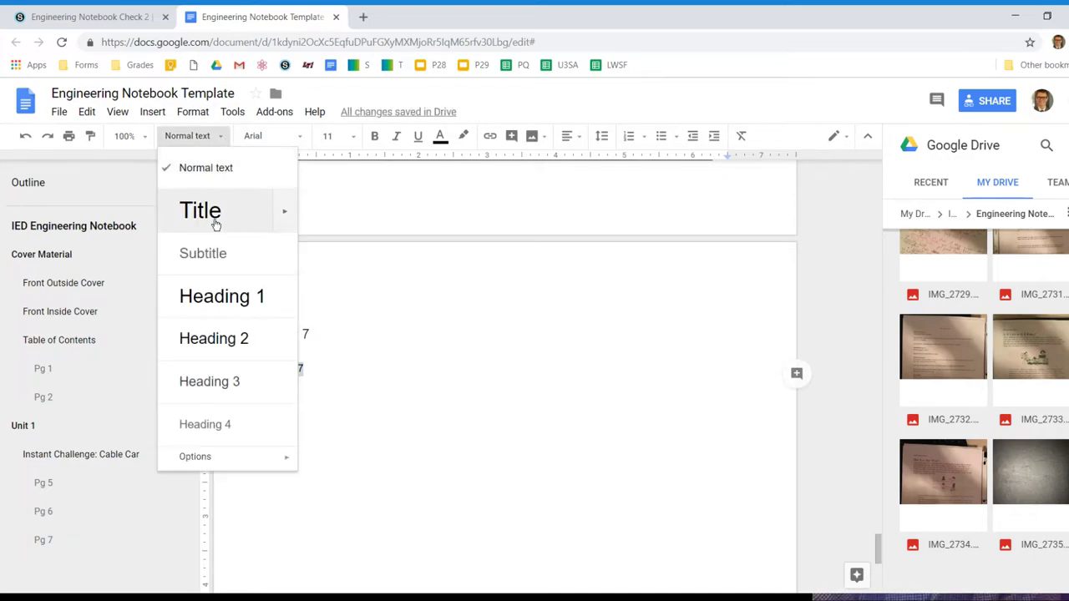
click(234, 382)
click(344, 406)
- Add the lines "Pg 8", "Pg 9" and "Pg 10" below the second Pg 7 heading
key(Return)
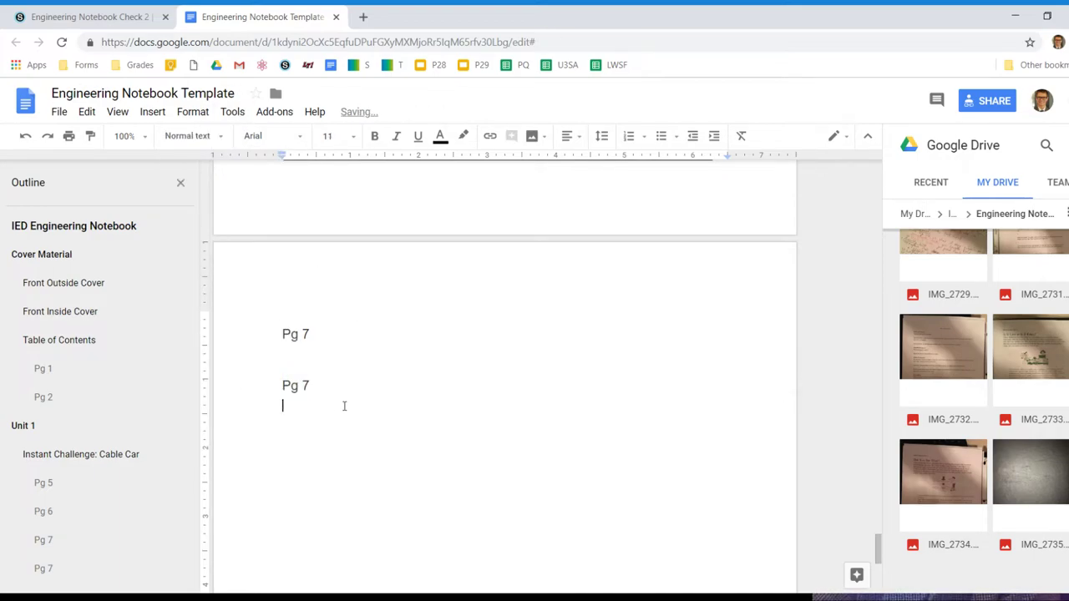
text(P)
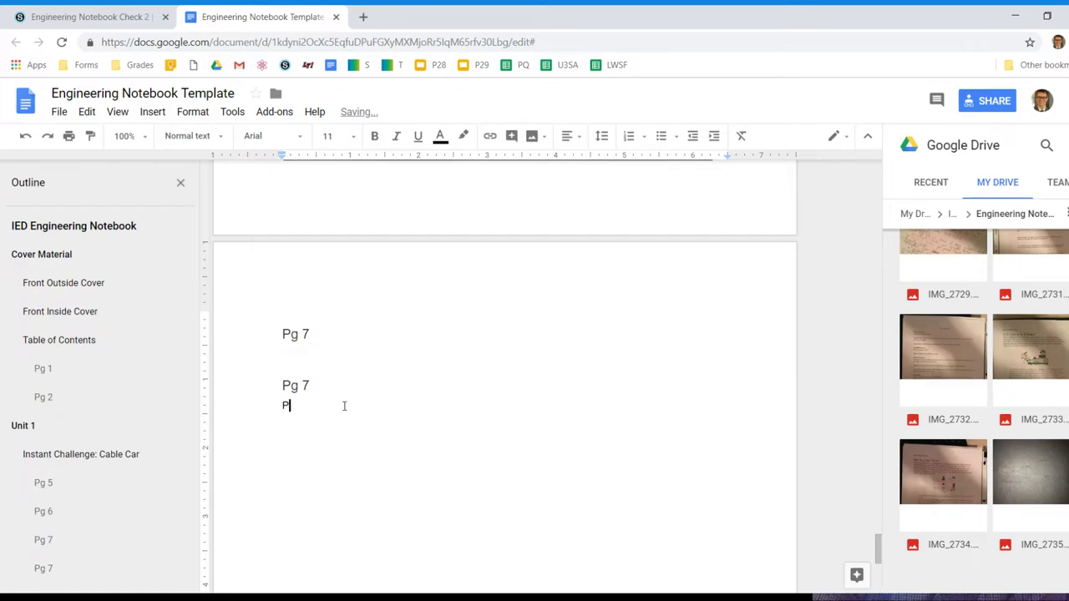
text(g 8)
key(Return)
text(P)
text(Pg)
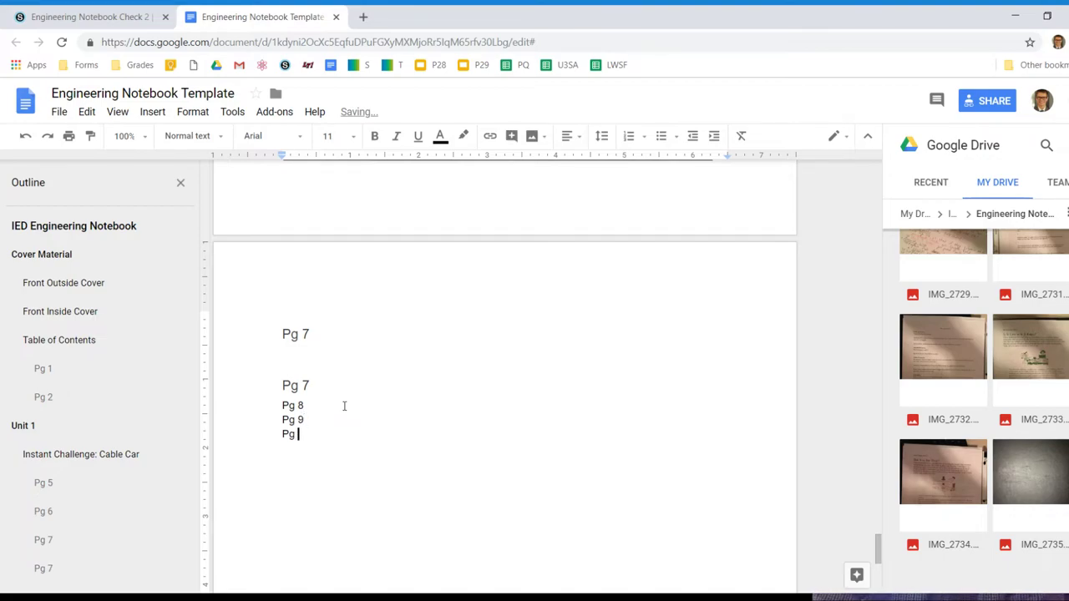
- Apply the Heading 3 style to the Pg 8, Pg 9 and Pg 10 lines
key(shift+Up)
key(shift+Up)
key(shift+Home)
key(shift+Left)
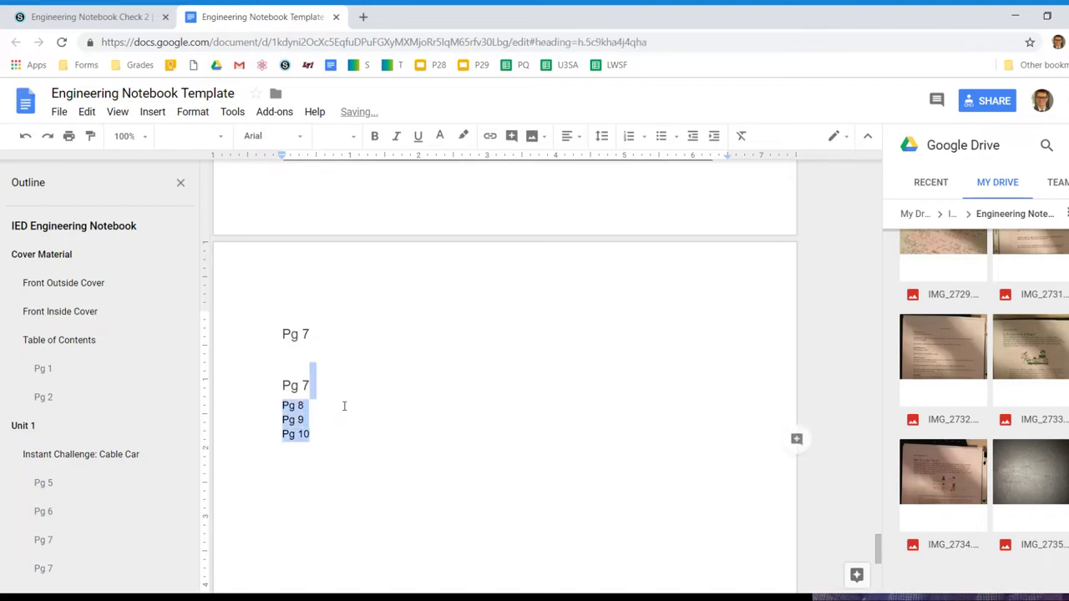
key(shift+Right)
key(shift+Home)
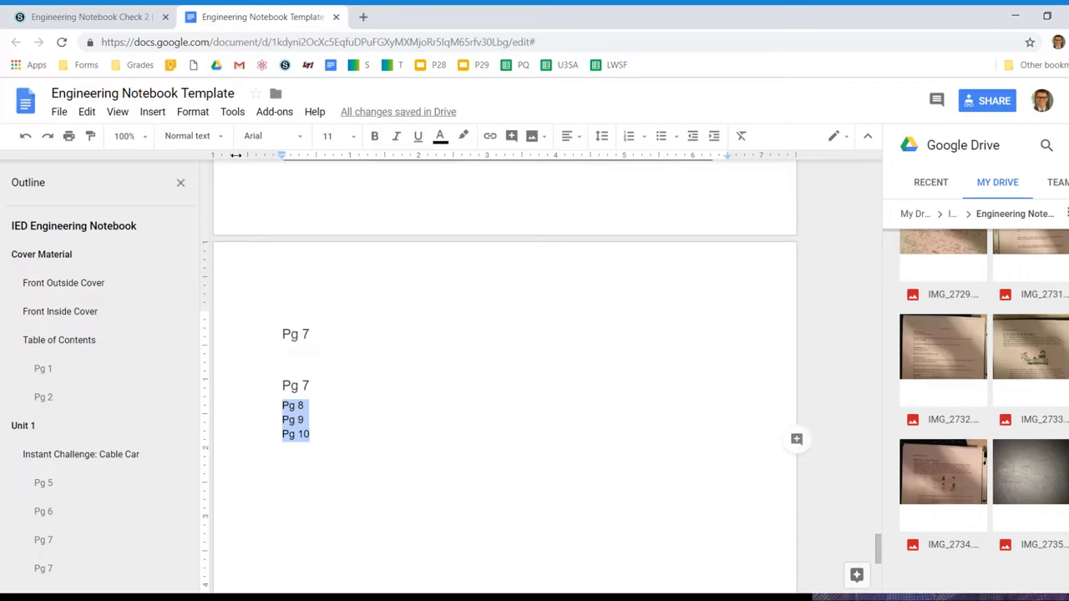
click(191, 135)
click(237, 377)
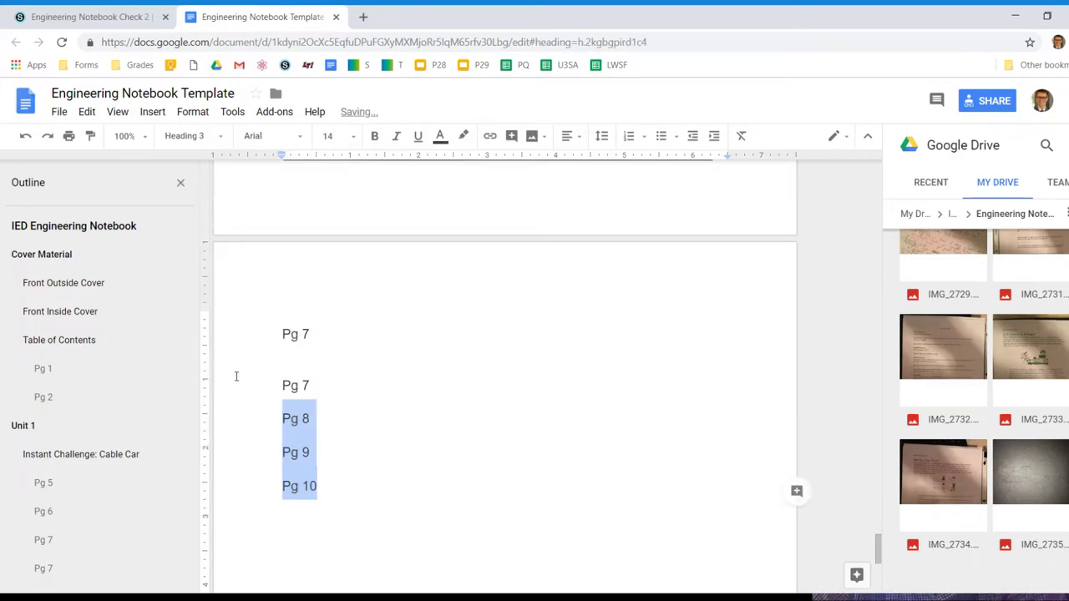
click(331, 452)
scroll(133, 368, down, 2)
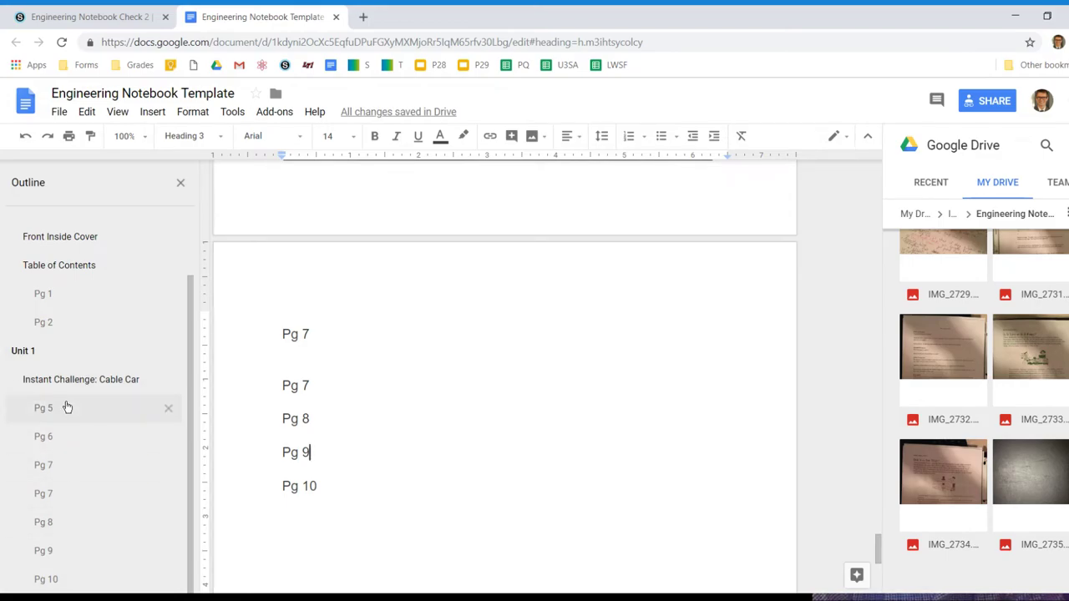
- Copy the "Instant Challenge: Cable Car" heading and paste it on a new line below Pg 10
scroll(91, 468, up, 2)
click(43, 511)
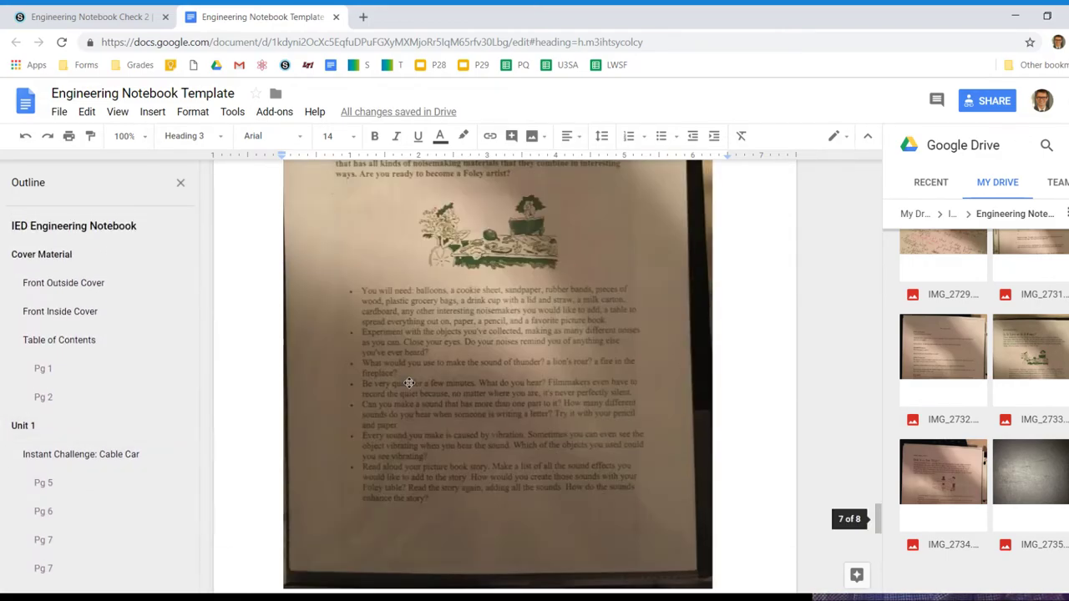
scroll(409, 383, up, 15)
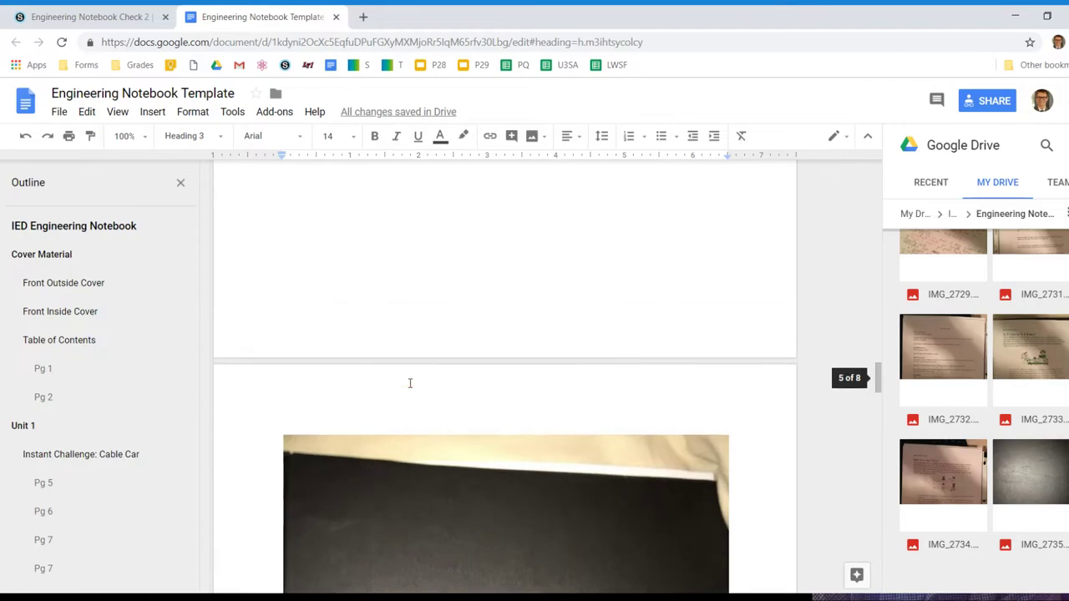
scroll(409, 384, up, 3)
scroll(410, 381, down, 2)
drag(493, 334, 284, 342)
key(ctrl+c)
scroll(342, 371, down, 15)
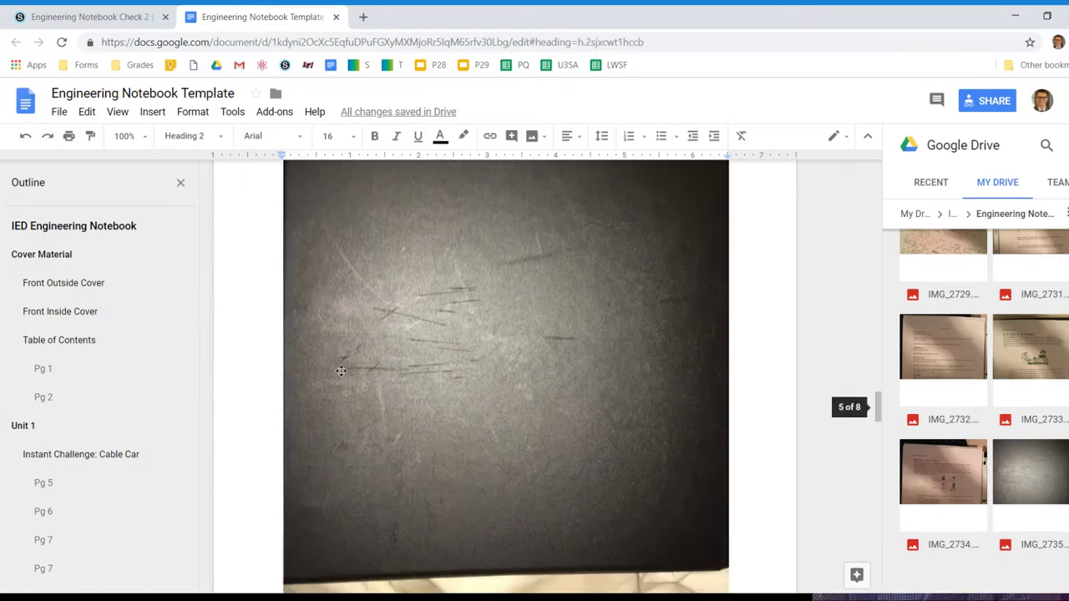
scroll(342, 371, down, 10)
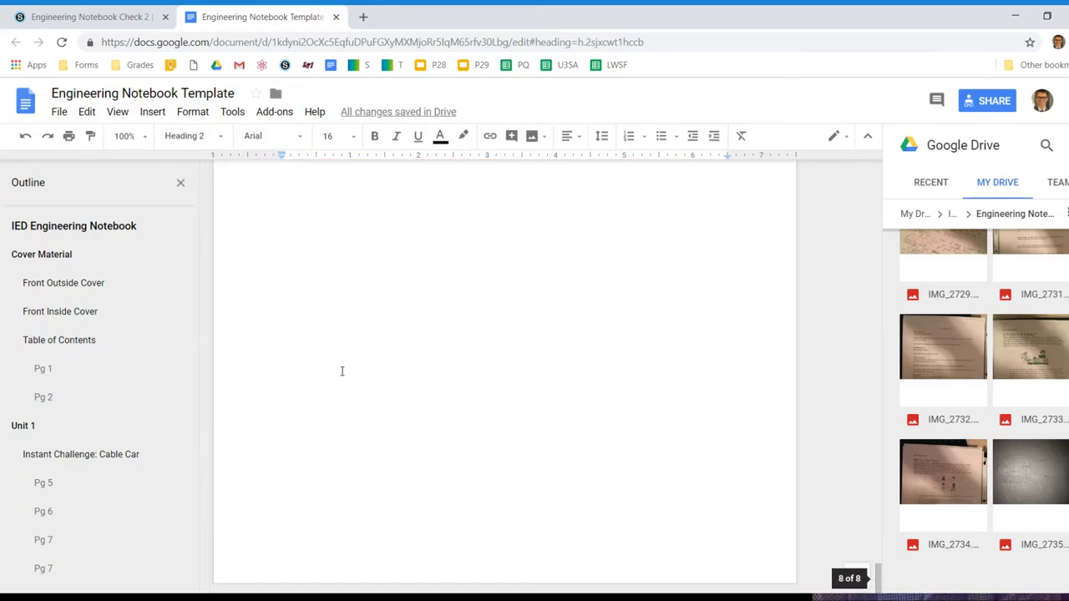
click(347, 510)
key(Return)
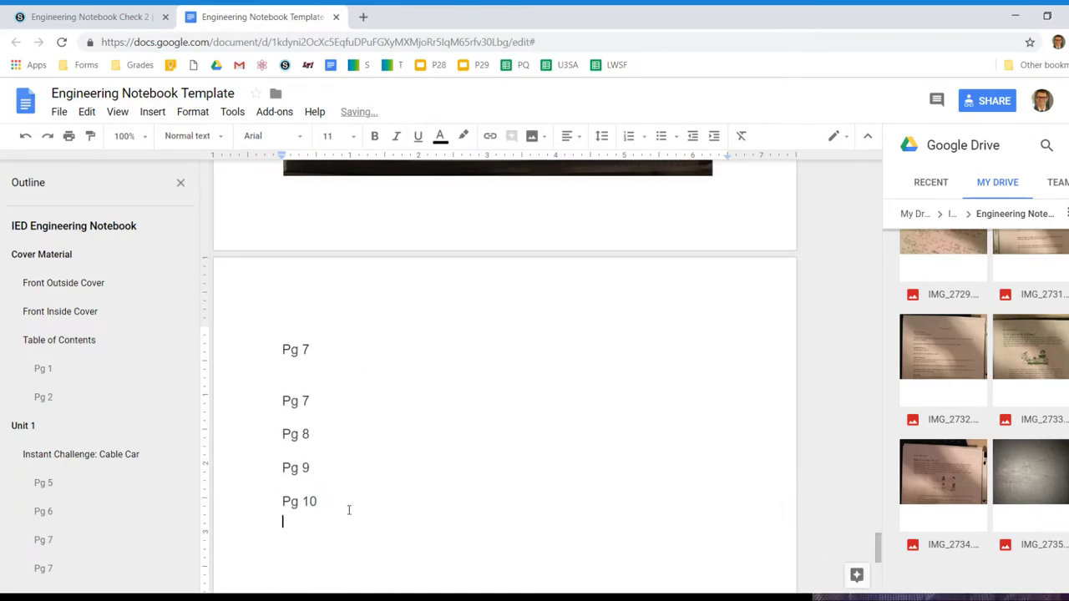
key(ctrl+v)
- Add a "Pg 11" line below the pasted Instant Challenge heading and style it as Heading 3
scroll(349, 510, down, 1)
scroll(143, 429, down, 2)
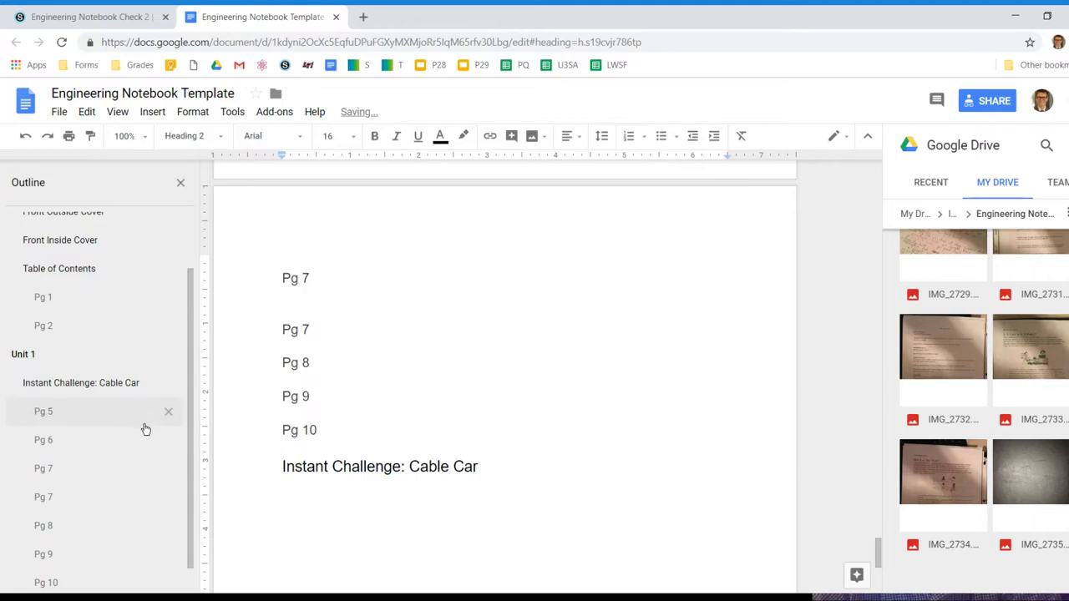
key(Return)
text(Pg)
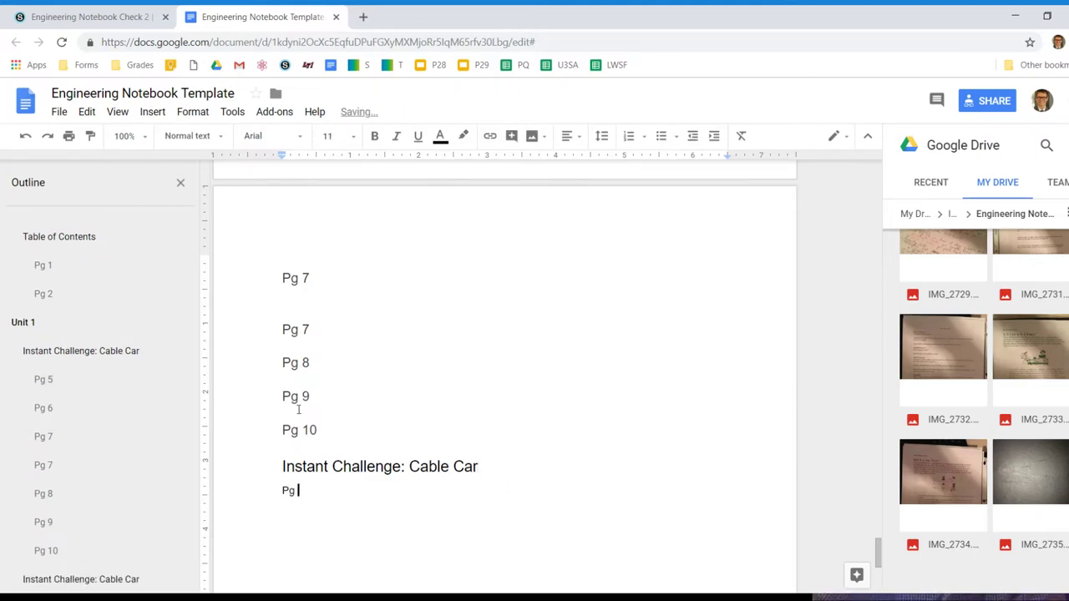
key(shift+Home)
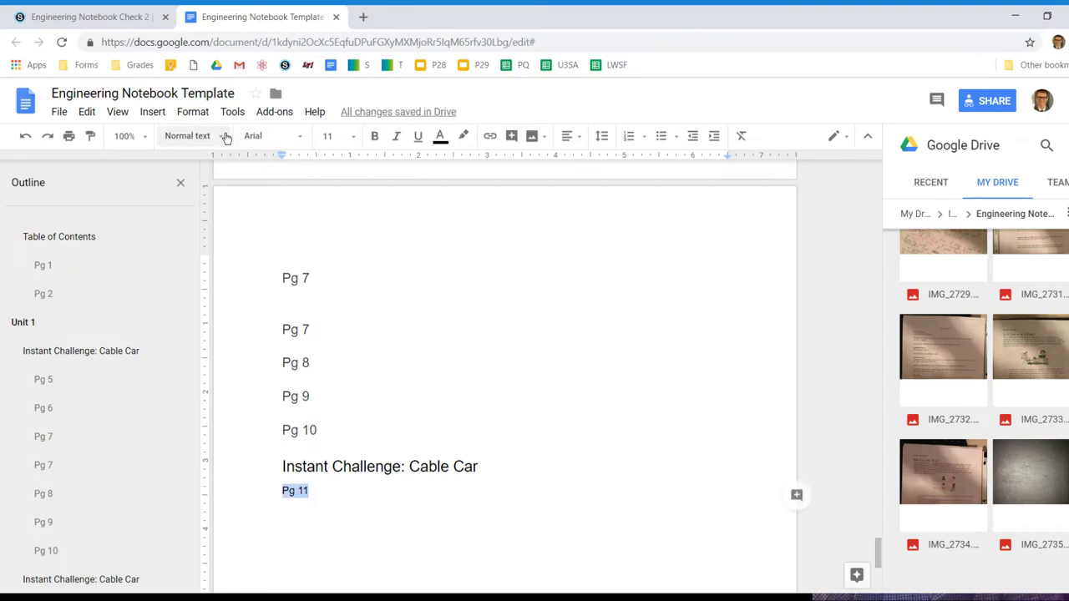
click(226, 136)
click(231, 383)
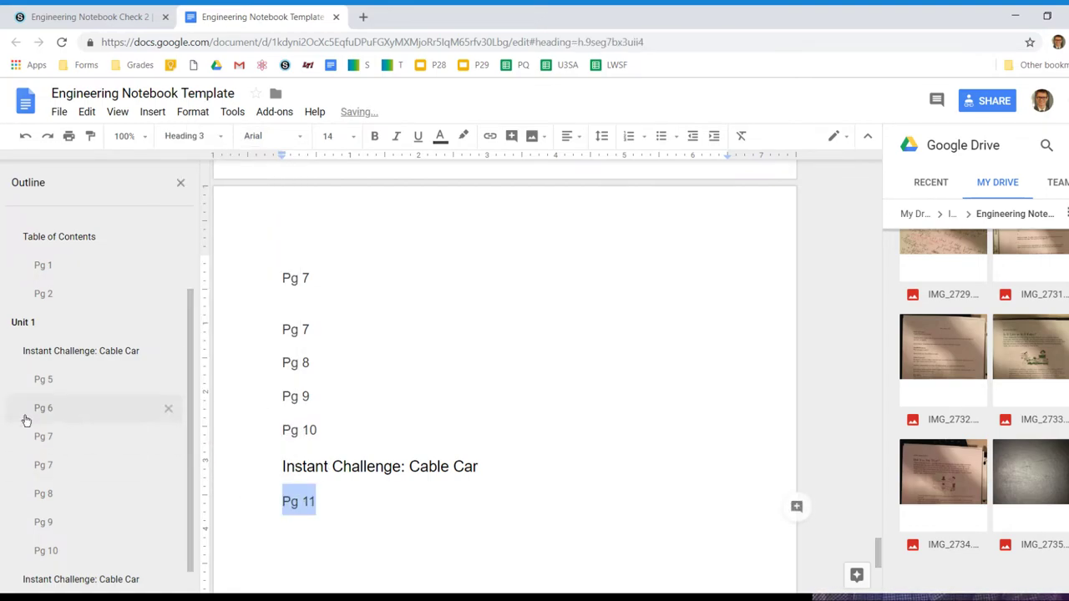
scroll(34, 426, down, 1)
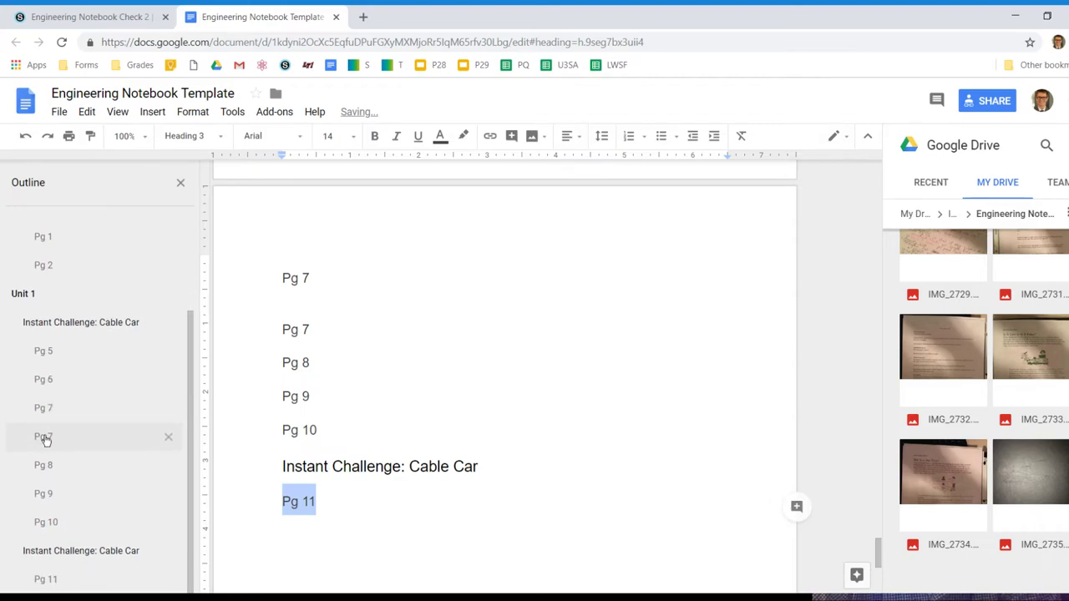
- Replace the text of the pasted heading above Pg 11 with "Instant Challenge: Paratrooper"
click(340, 430)
click(486, 469)
key(ctrl+shift+Left)
key(ctrl+shift+Left)
key(ctrl+shift+Left)
key(ctrl+shift+Left)
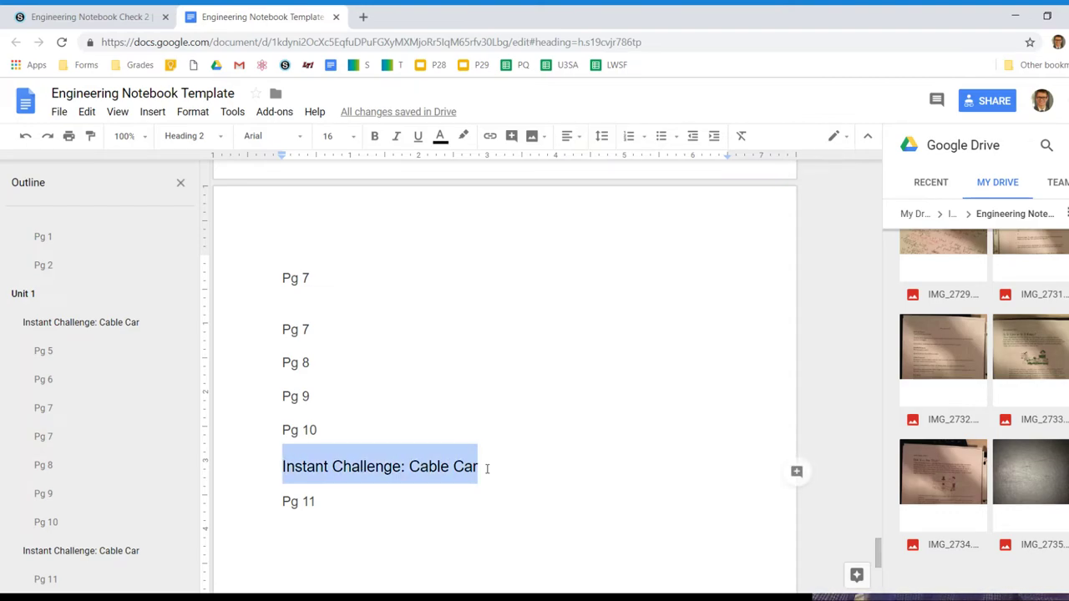
text(Instant Chall)
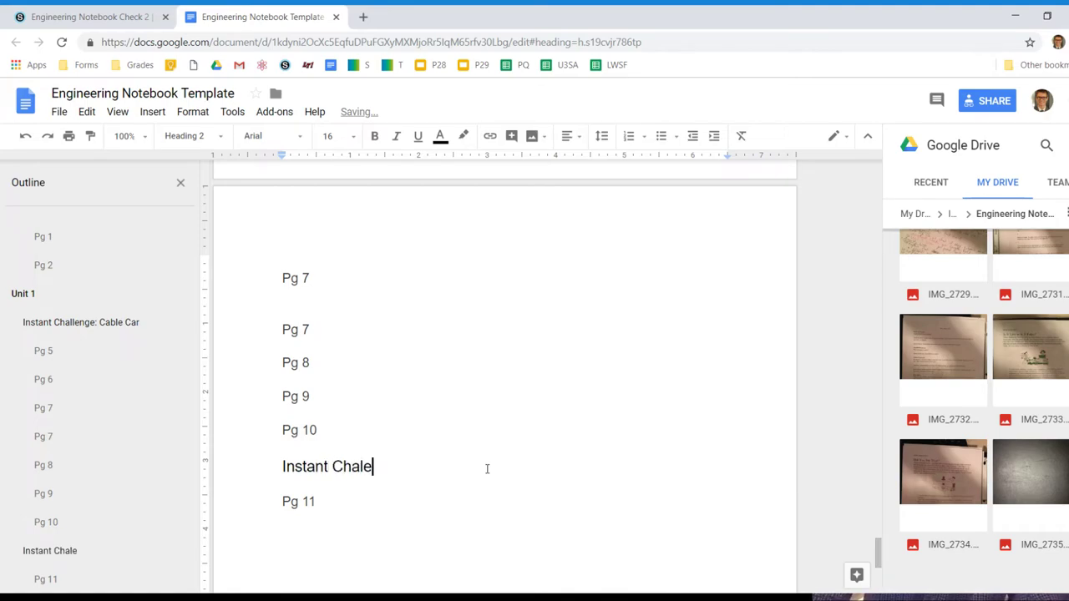
text(enge)
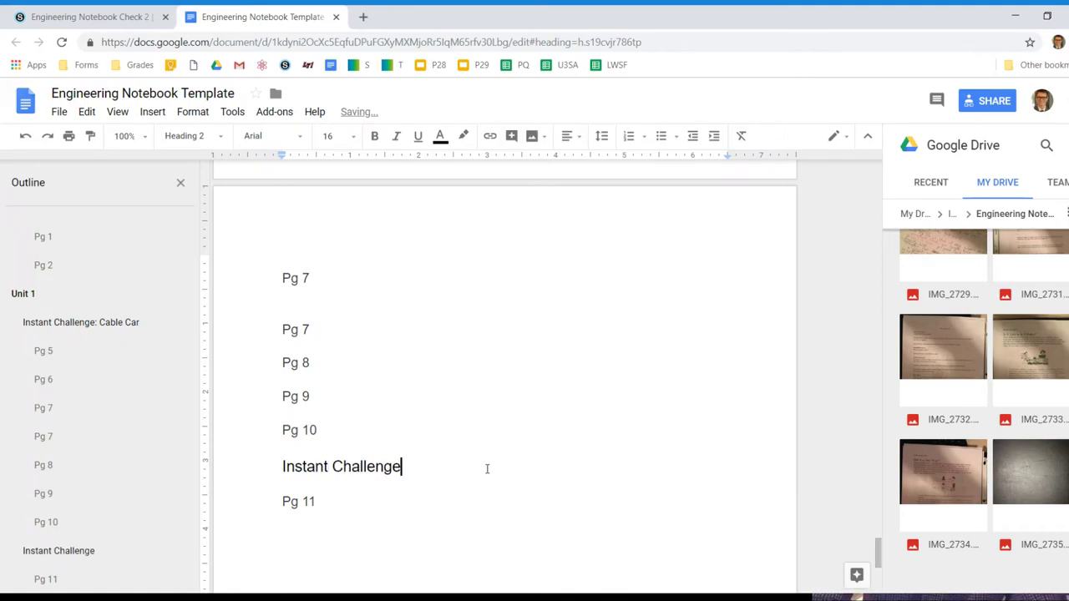
text(: Paratrooper)
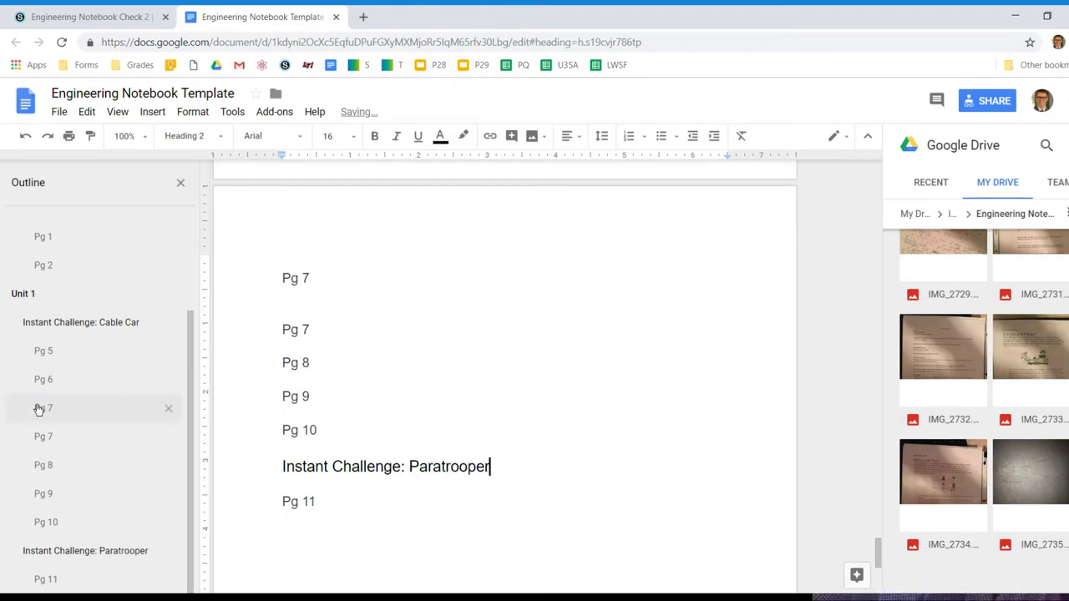
scroll(43, 406, up, 1)
scroll(24, 282, down, 1)
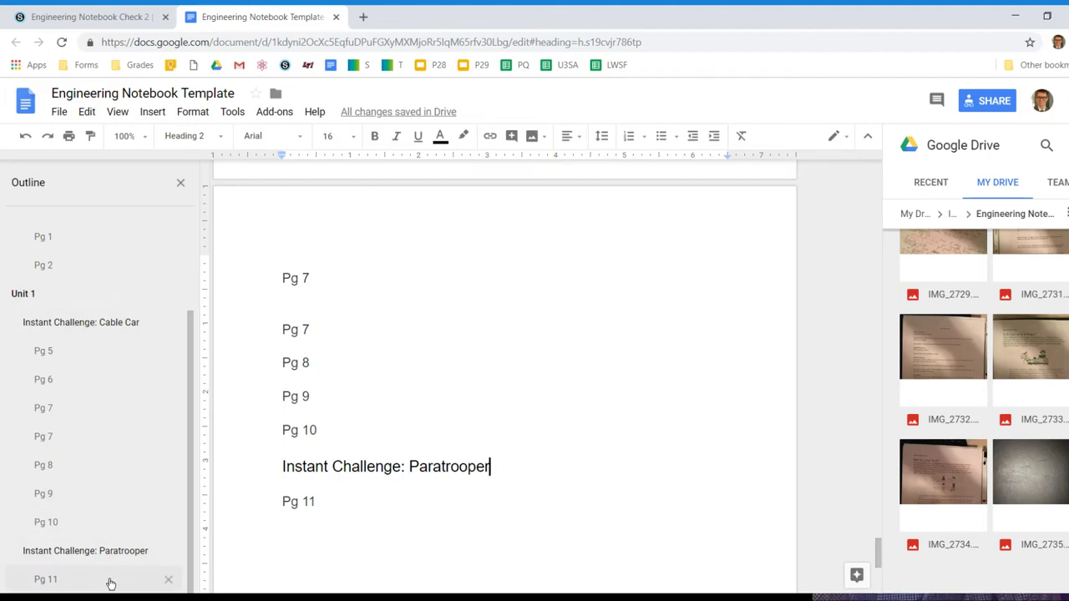
- Insert the photo IMG_2733 from the Drive folder on the blank line below the first Pg 7 and shrink it to about 6.2 inches wide
scroll(401, 412, up, 2)
double_click(294, 443)
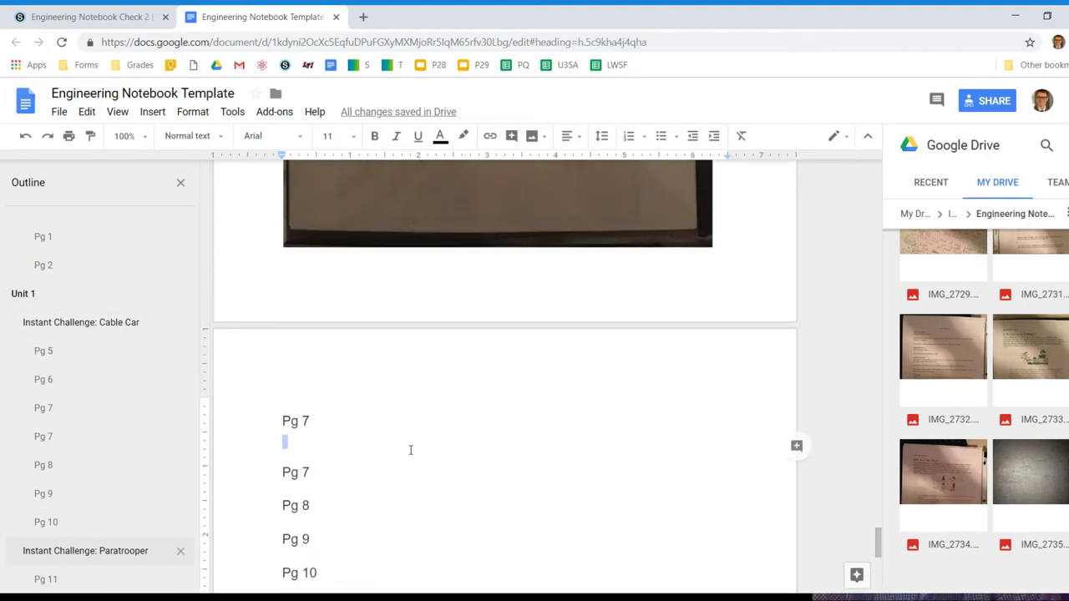
scroll(406, 449, up, 1)
scroll(375, 474, down, 2)
drag(1036, 382, 294, 373)
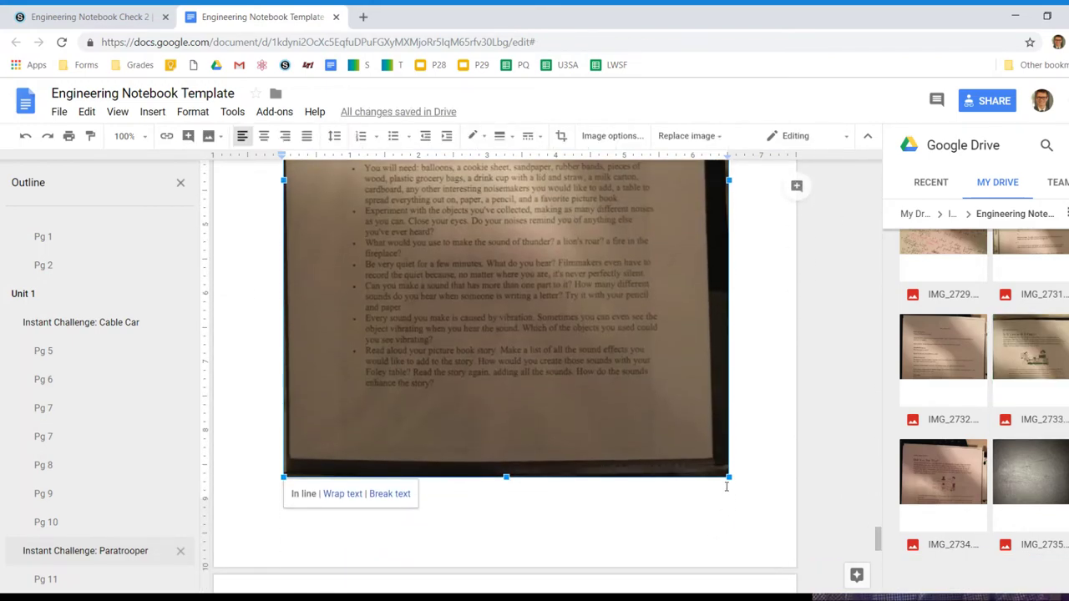
drag(727, 479, 699, 448)
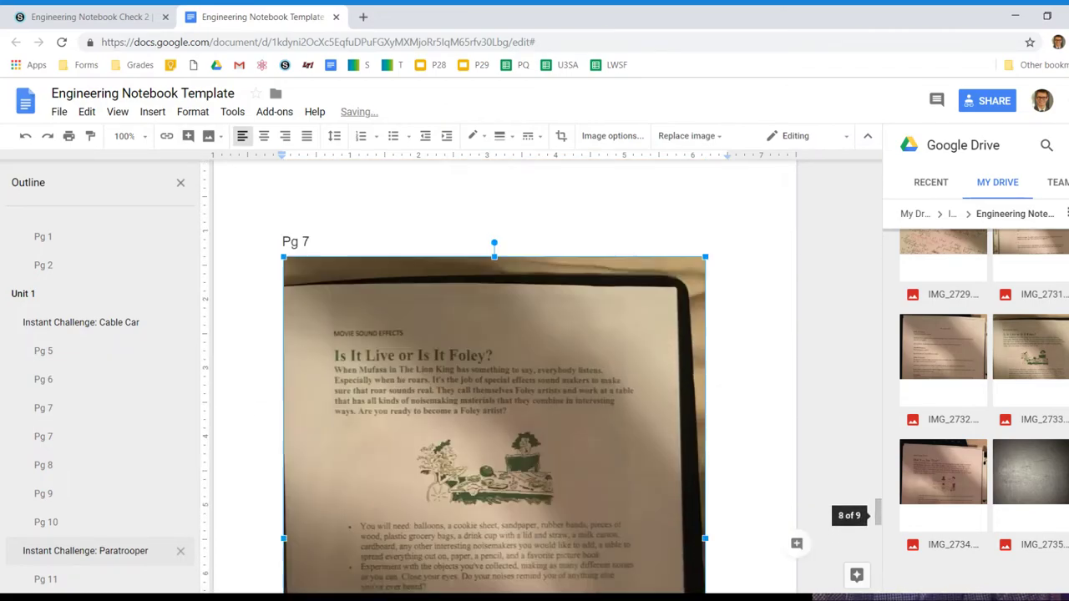
- Delete the duplicate Pg 7 heading above Pg 8, including its empty line
scroll(635, 424, down, 10)
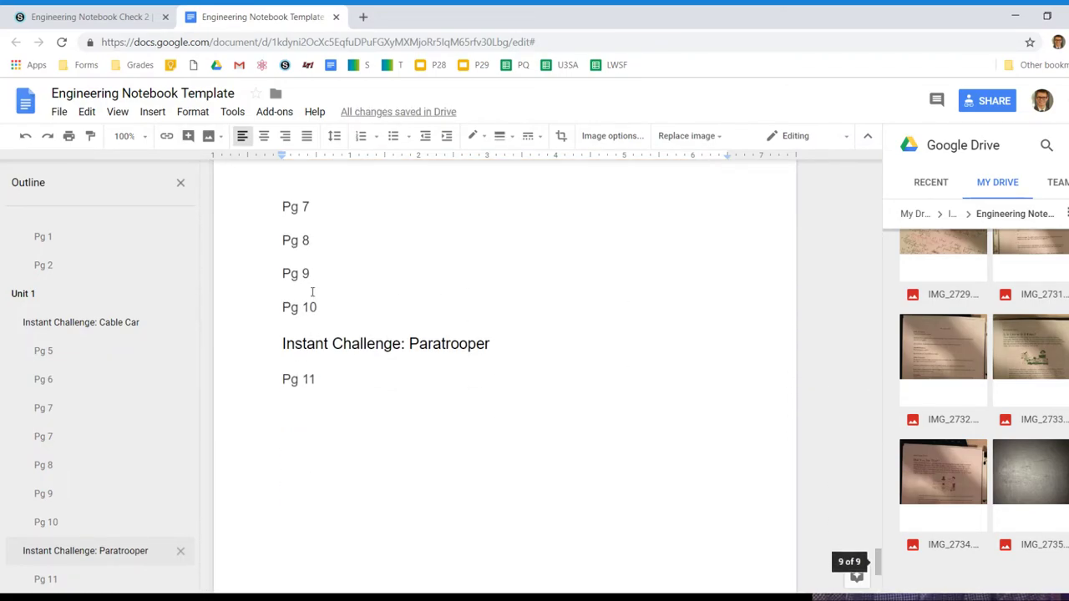
scroll(359, 341, up, 10)
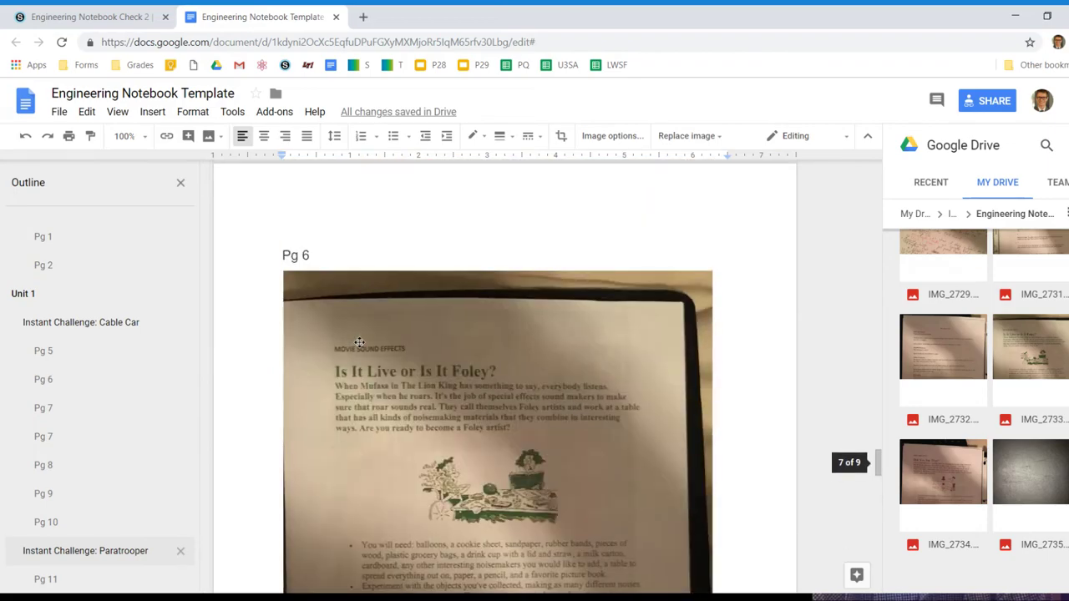
scroll(360, 343, down, 10)
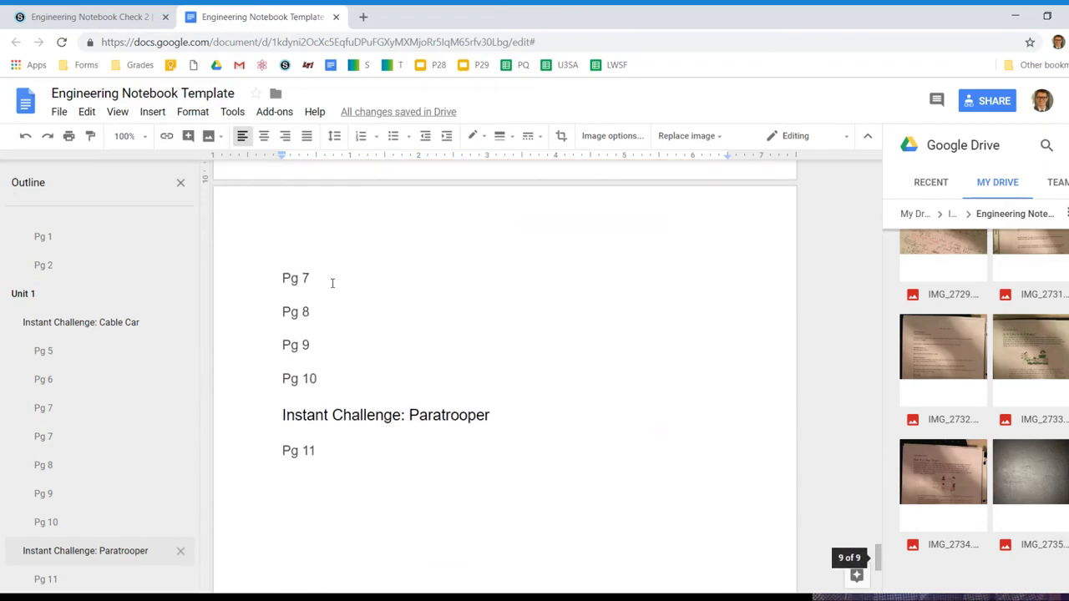
click(322, 277)
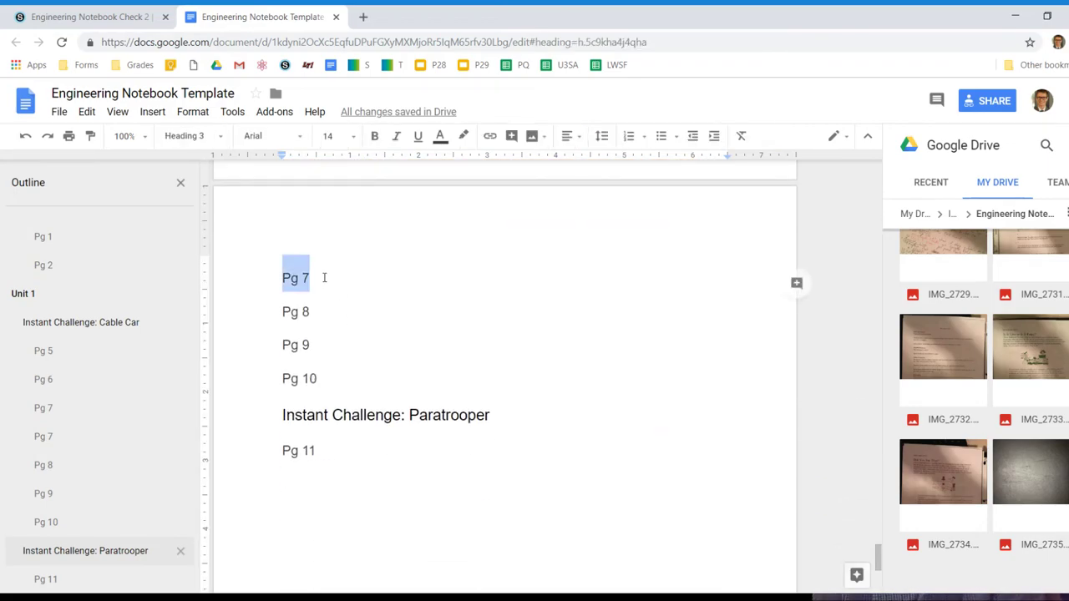
key(BackSpace)
key(BackSpace)
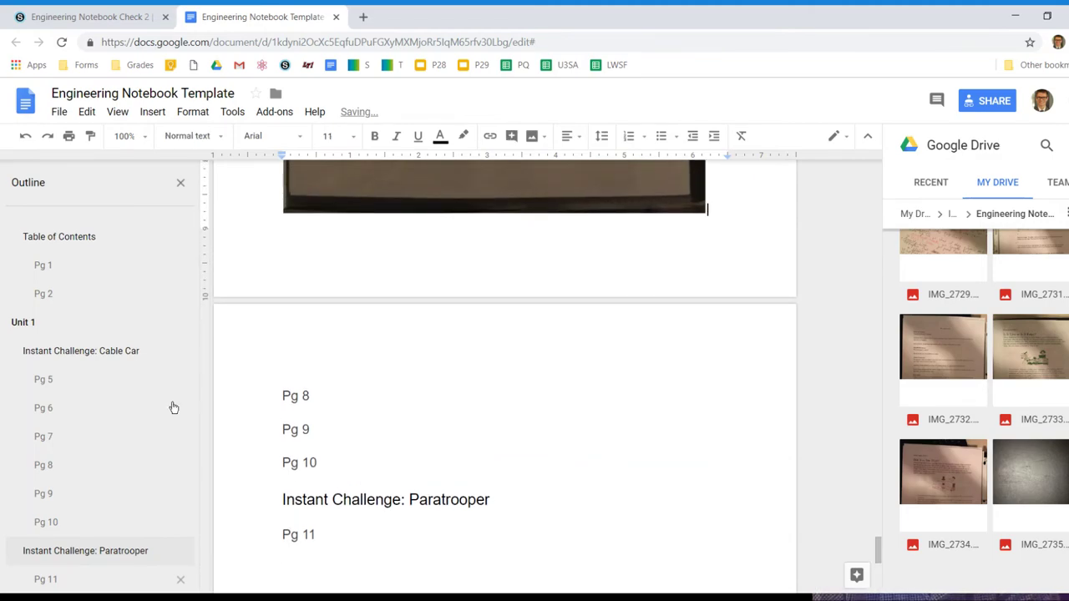
- Insert the photo IMG_2732 from the Drive folder below the Pg 8 heading and shrink it to about 6.2 inches wide
scroll(961, 468, up, 2)
scroll(766, 424, up, 7)
scroll(759, 431, down, 8)
drag(936, 512, 328, 328)
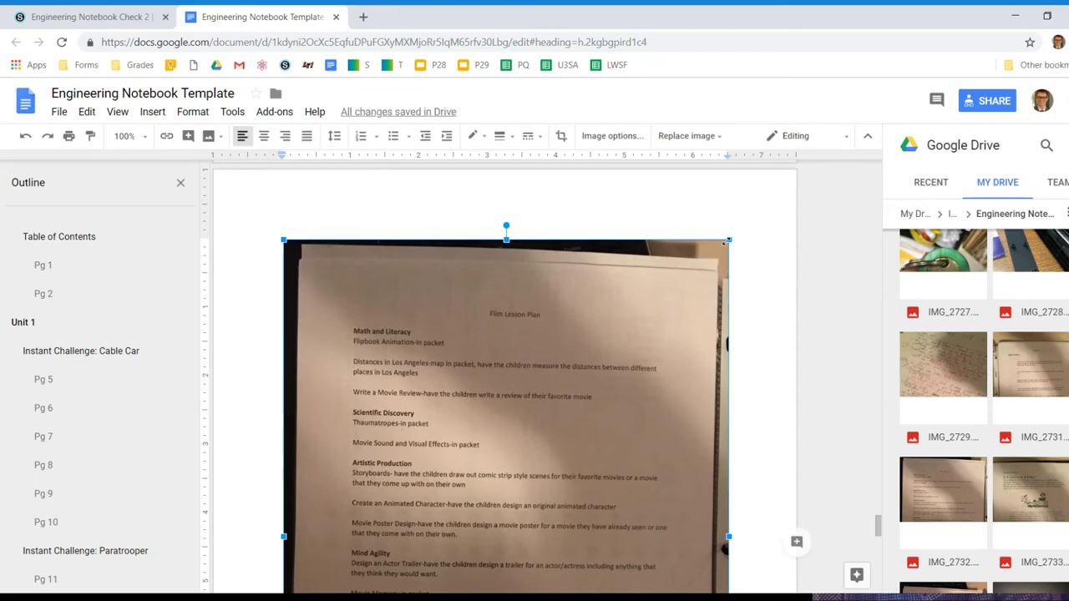
scroll(638, 376, up, 5)
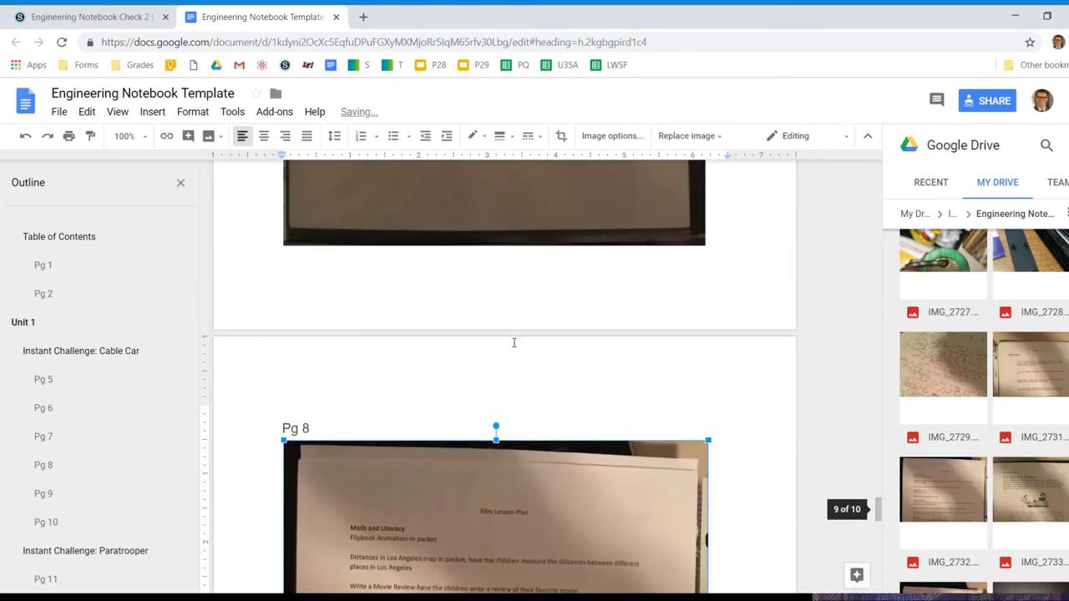
scroll(513, 350, down, 15)
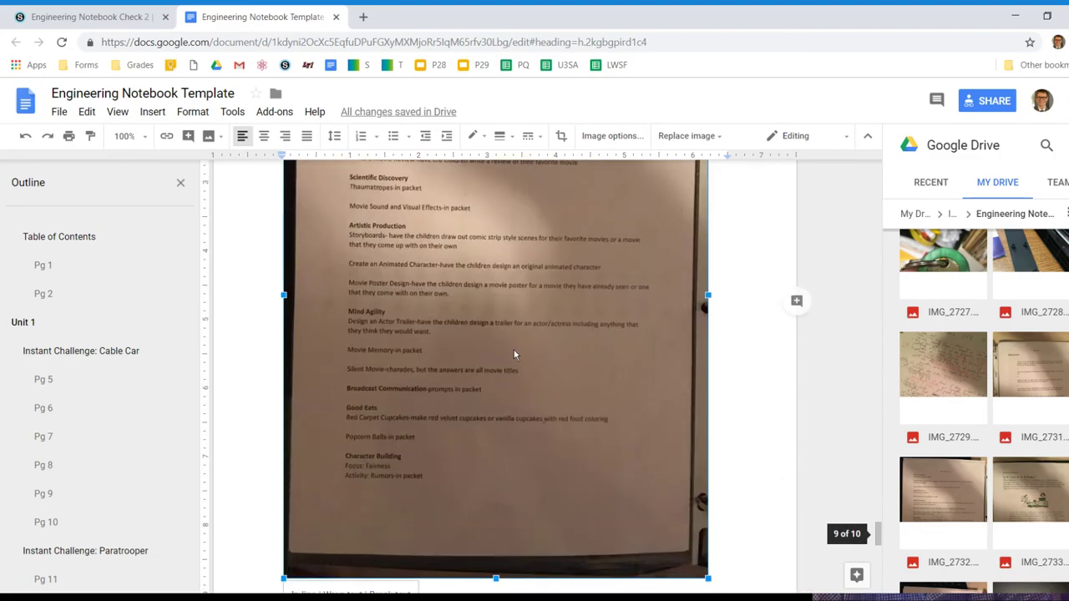
- Insert the photo IMG_2731 from the Drive folder at Pg 9, shrink it to about 5.9 inches wide and place it below the heading
scroll(450, 384, down, 2)
click(351, 259)
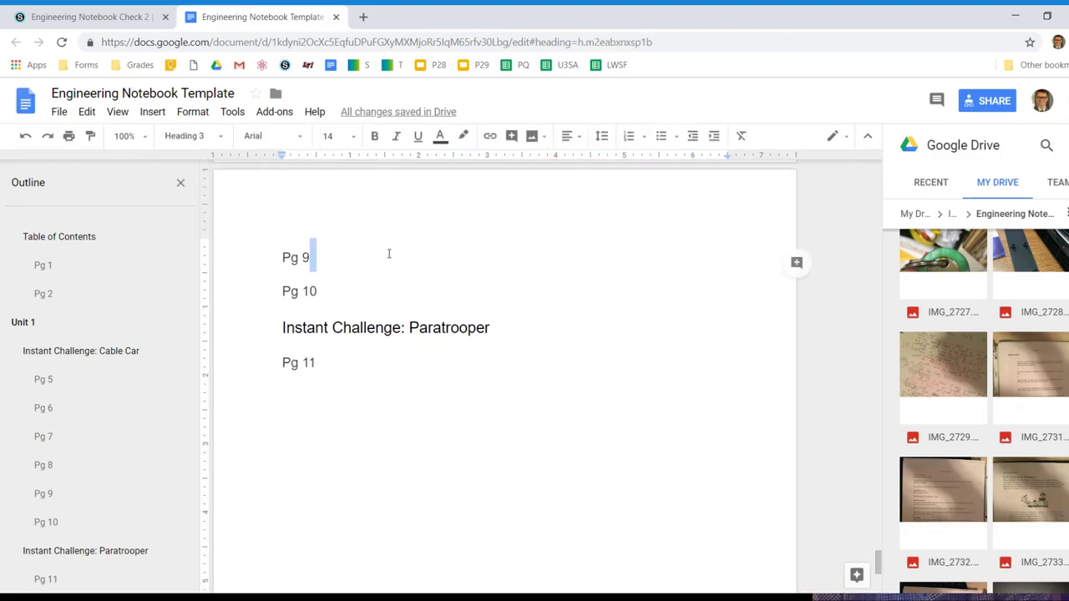
drag(1038, 367, 447, 264)
click(706, 492)
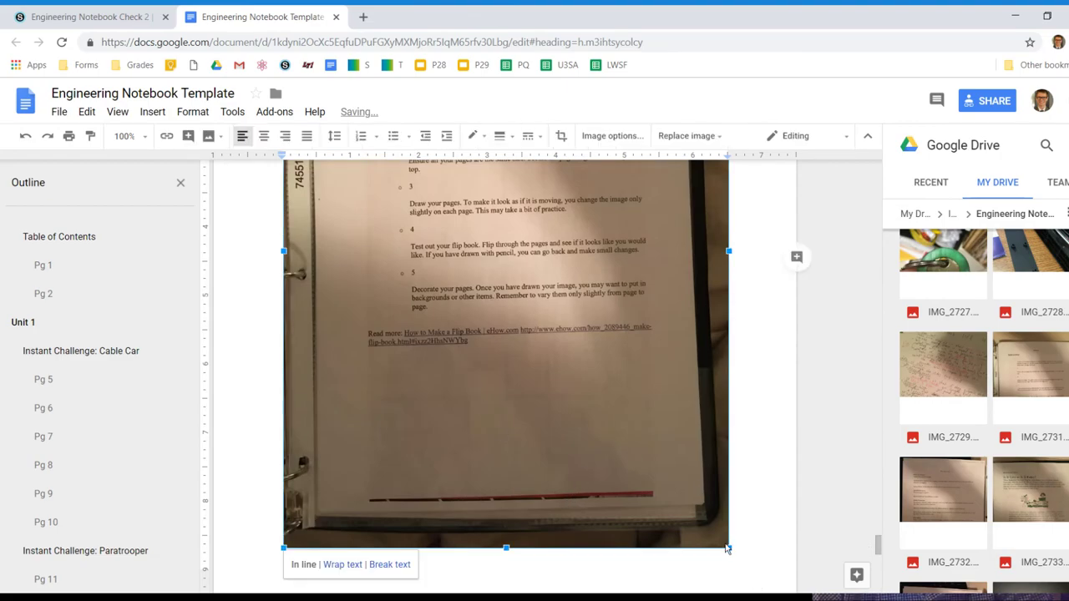
drag(690, 496, 692, 504)
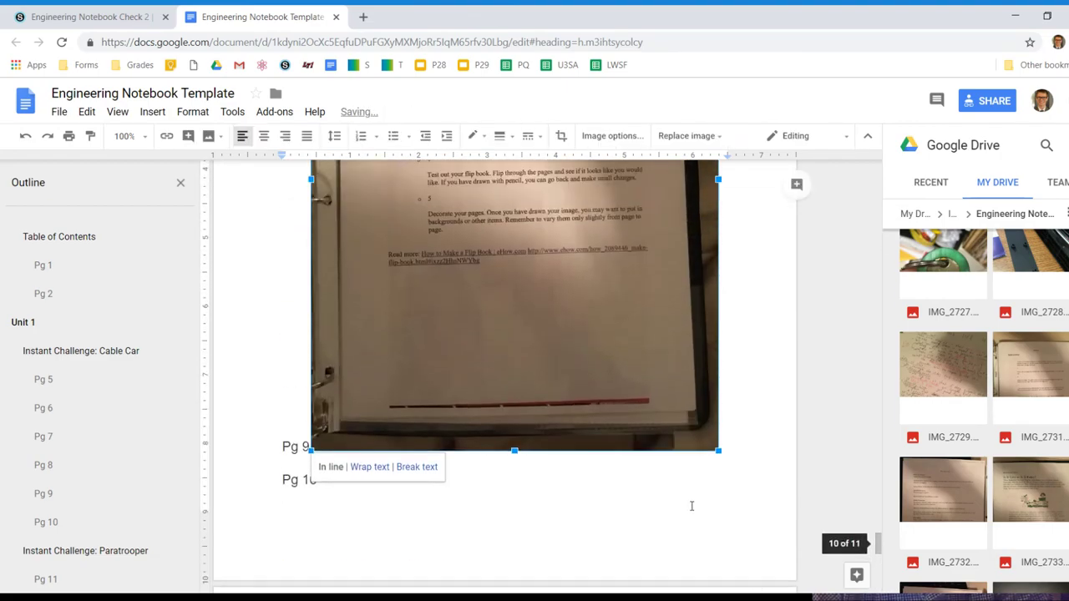
scroll(681, 505, down, 2)
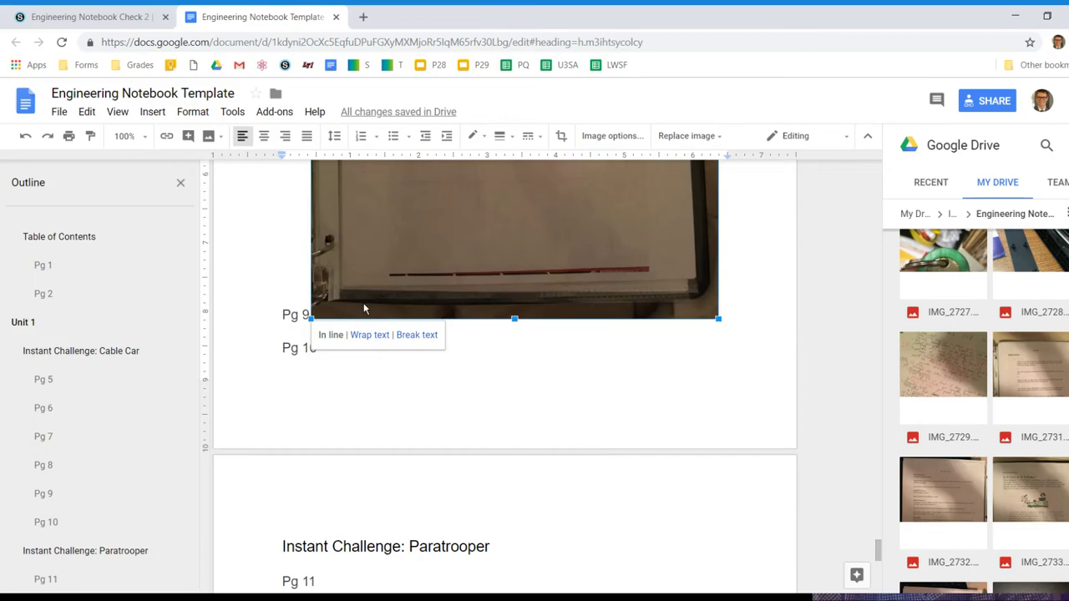
drag(364, 309, 365, 304)
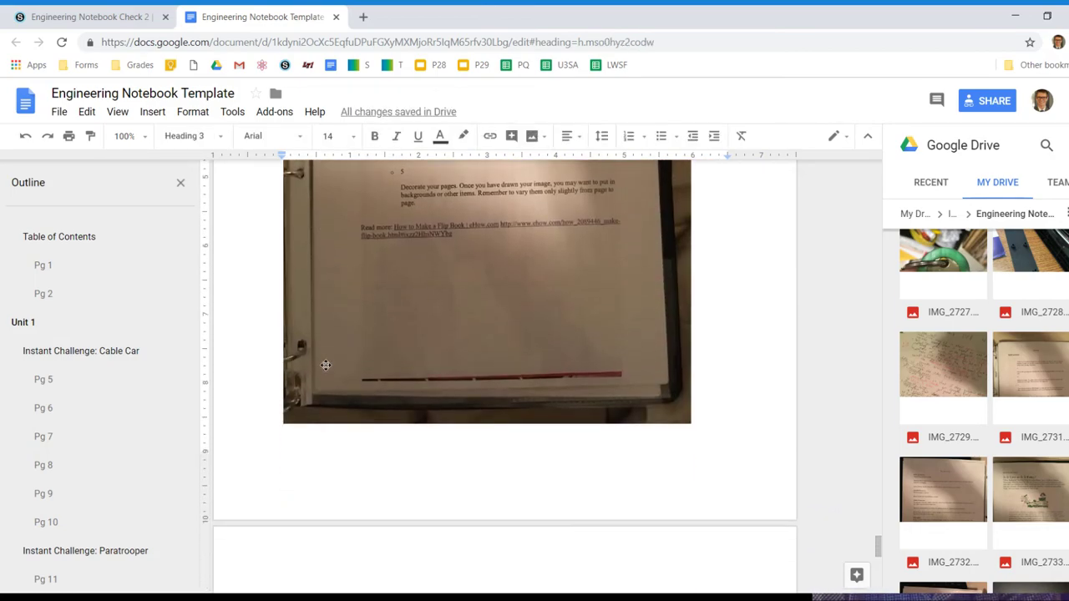
- Insert the photo IMG_2729 from the Drive folder below the Pg 10 heading and shrink it to about 6.1 inches wide
scroll(325, 365, down, 5)
click(366, 263)
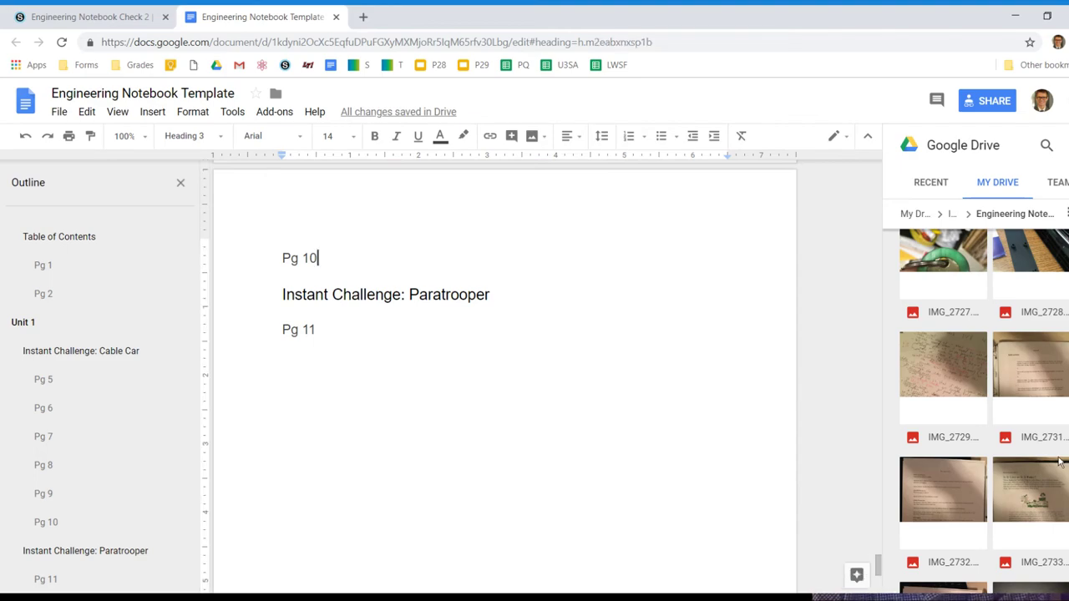
drag(966, 386, 422, 305)
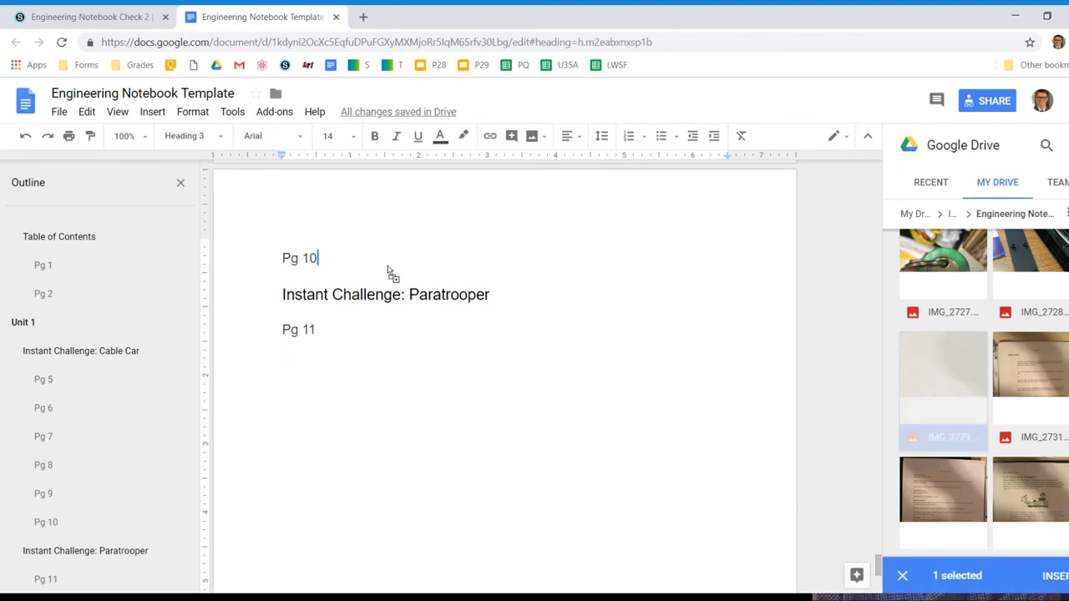
drag(388, 269, 387, 264)
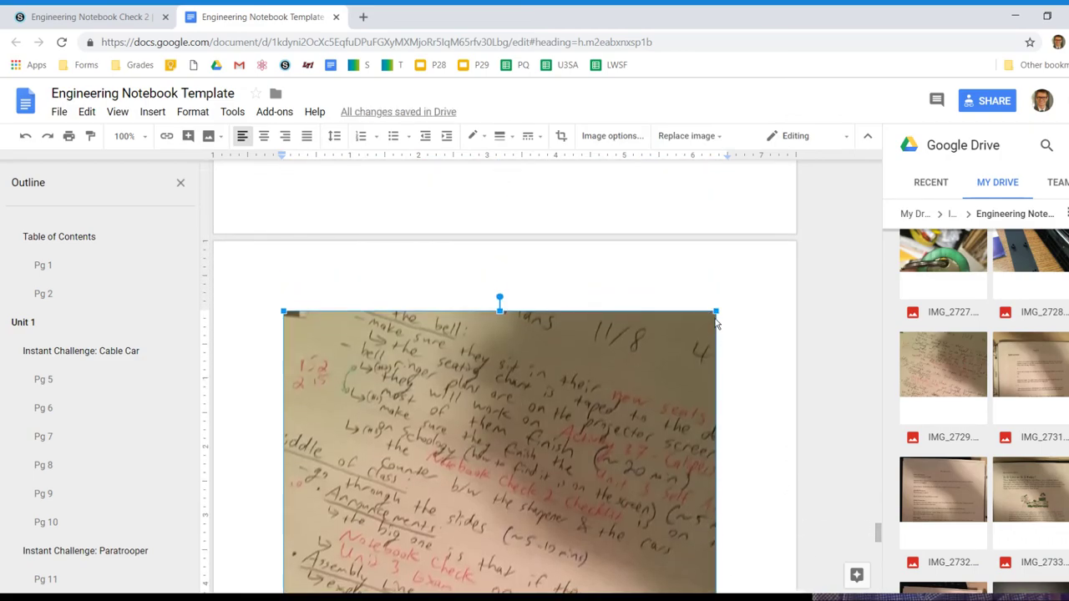
drag(707, 322, 683, 367)
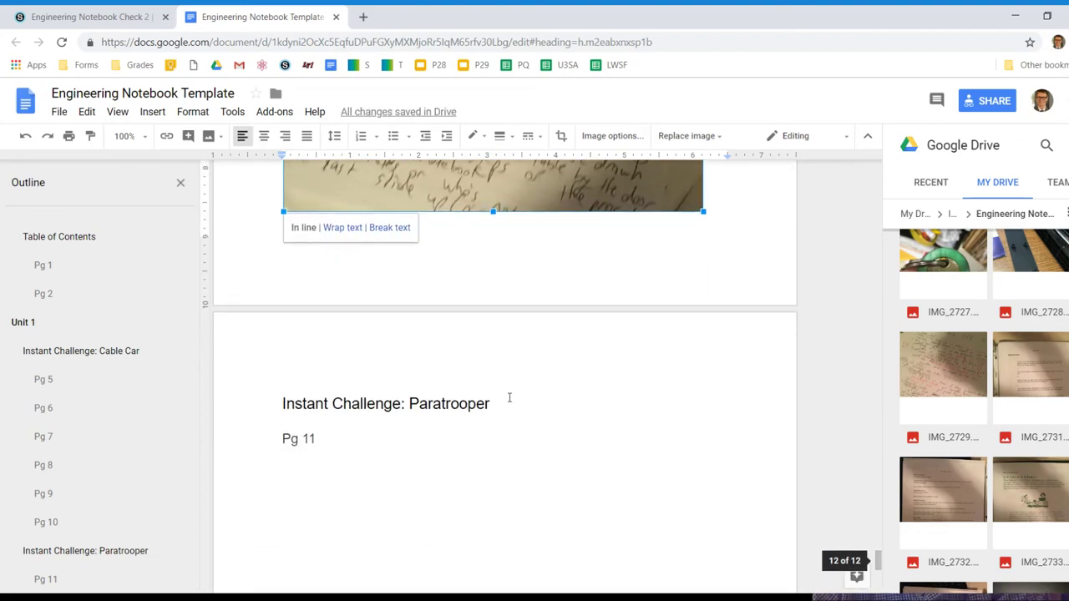
- Insert the photo IMG_2728 from the Drive folder on a new line below Pg 11 and shrink it to about 5.7 inches wide
double_click(395, 450)
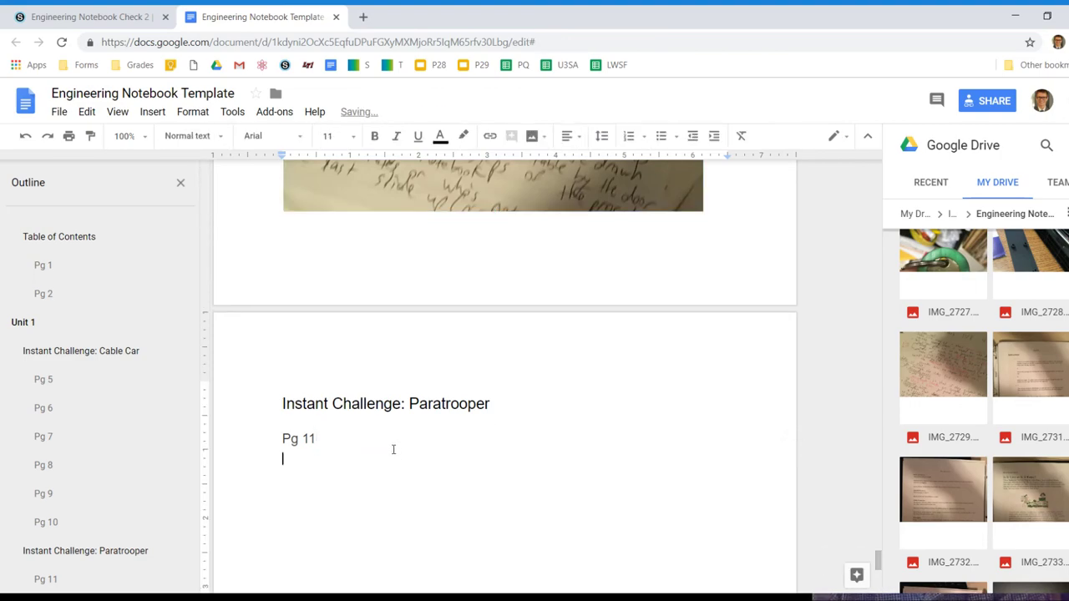
scroll(1025, 315, up, 3)
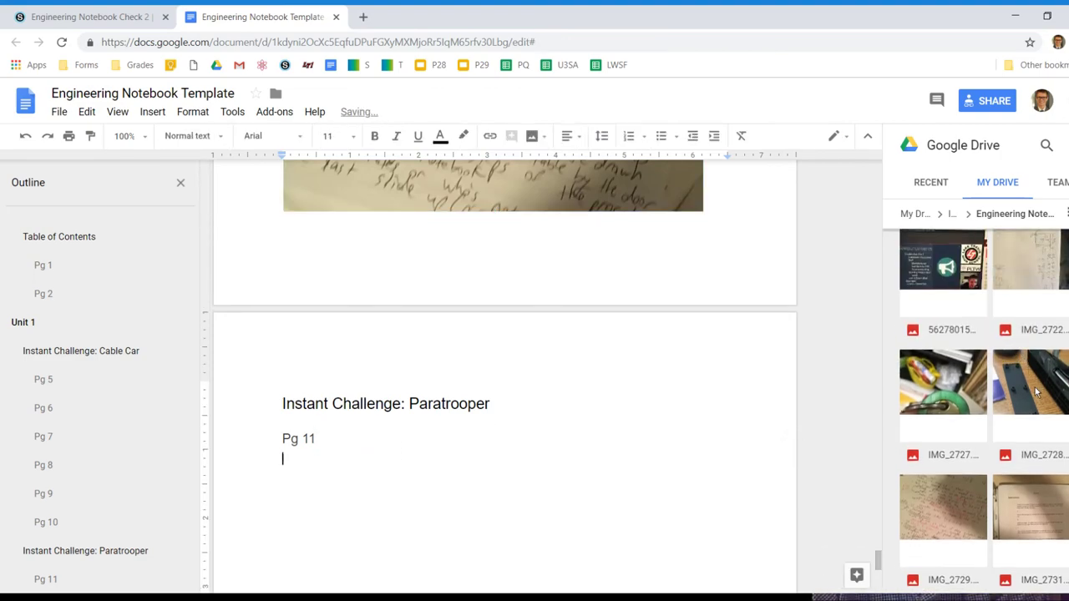
drag(1037, 389, 14, 518)
drag(259, 469, 439, 502)
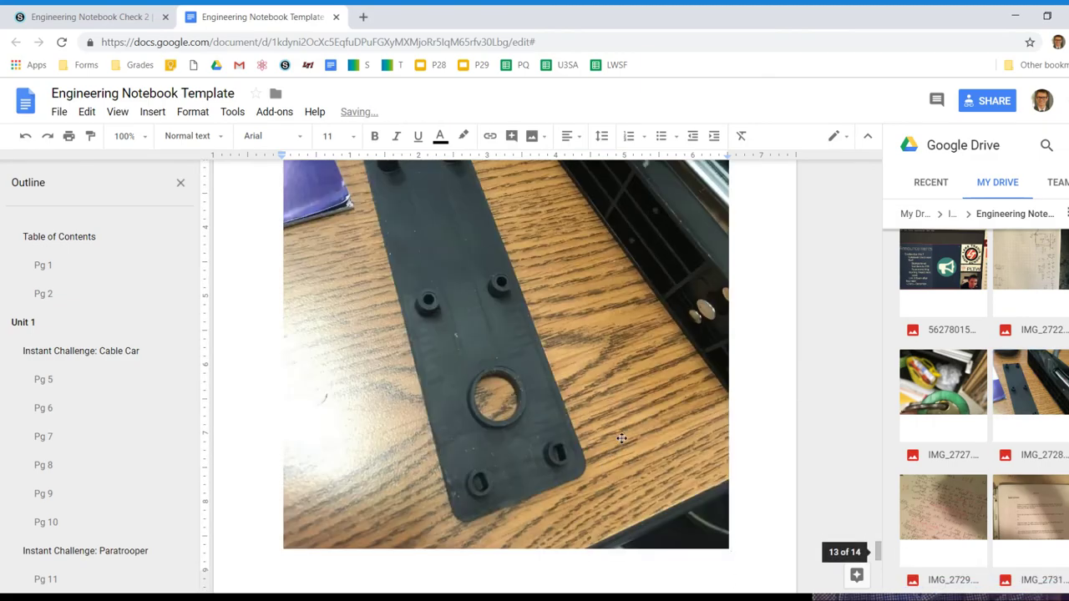
drag(729, 549, 690, 497)
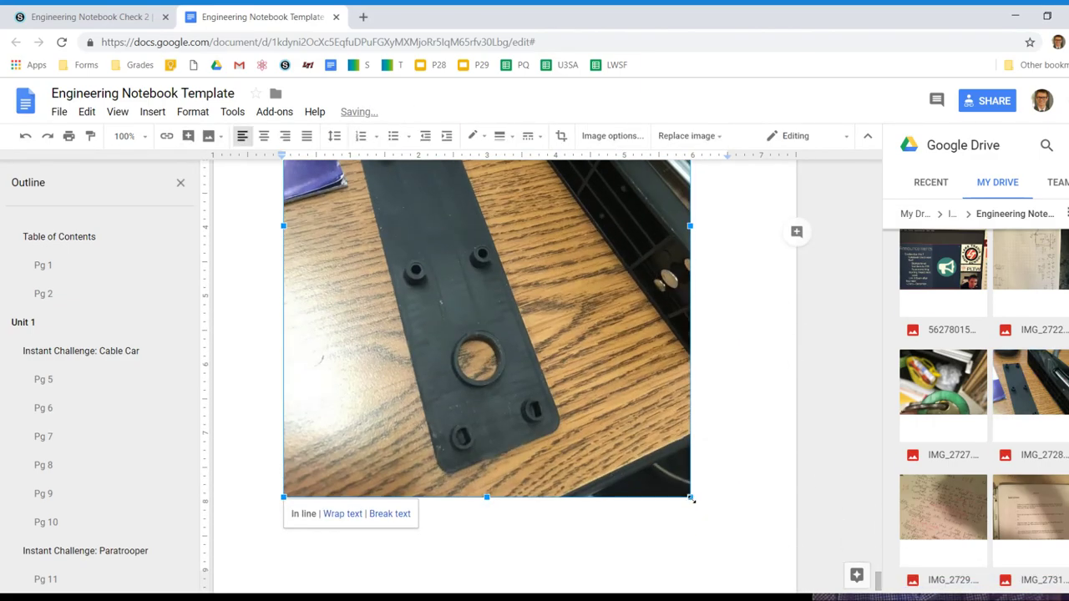
scroll(678, 492, up, 5)
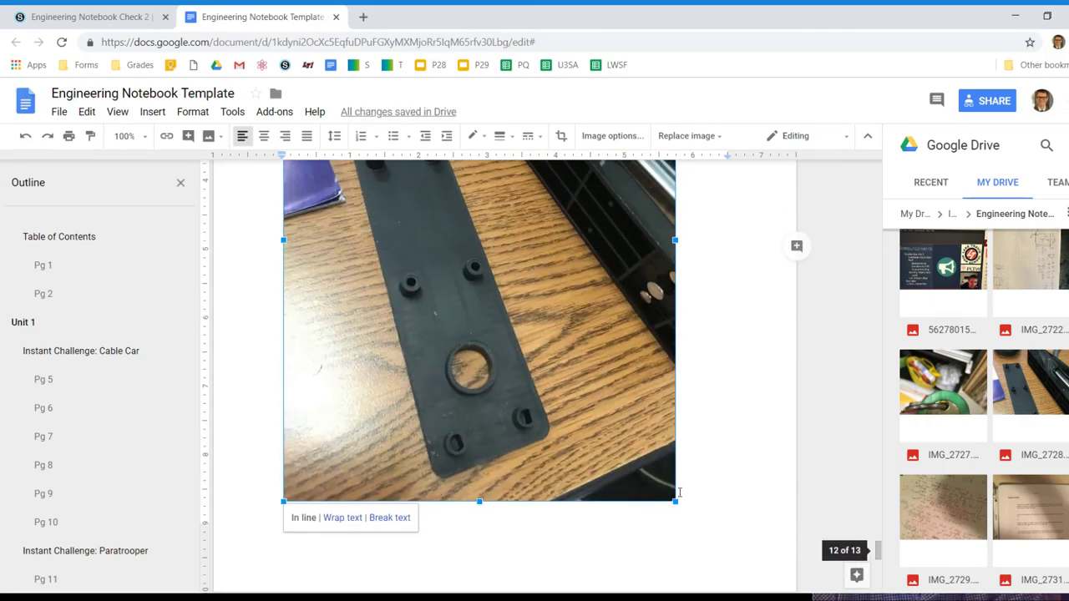
click(681, 493)
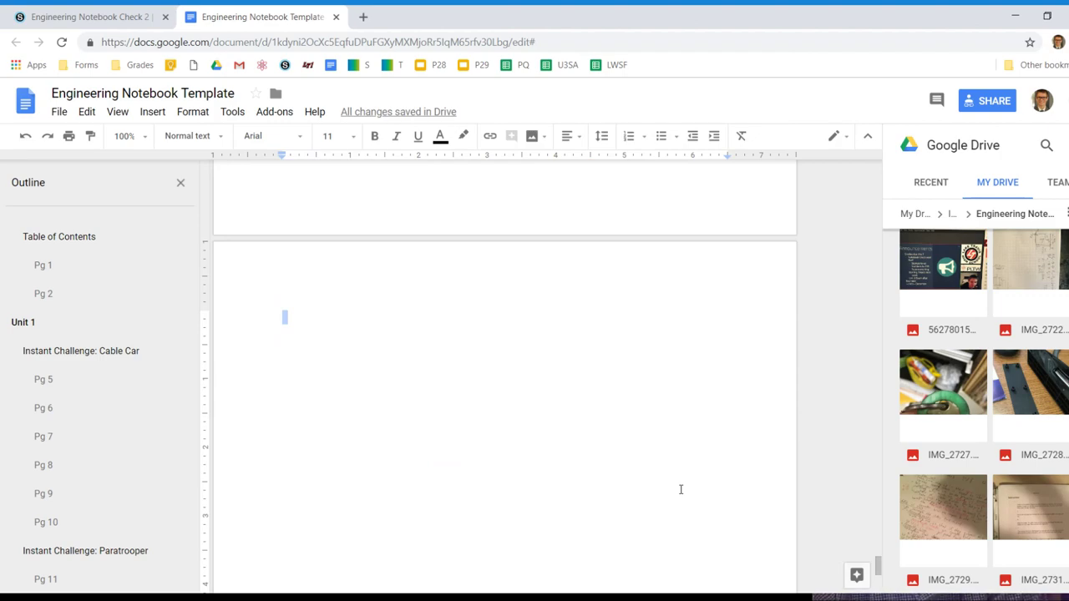
- Snap the browser window to the left half of the desktop
scroll(681, 487, up, 3)
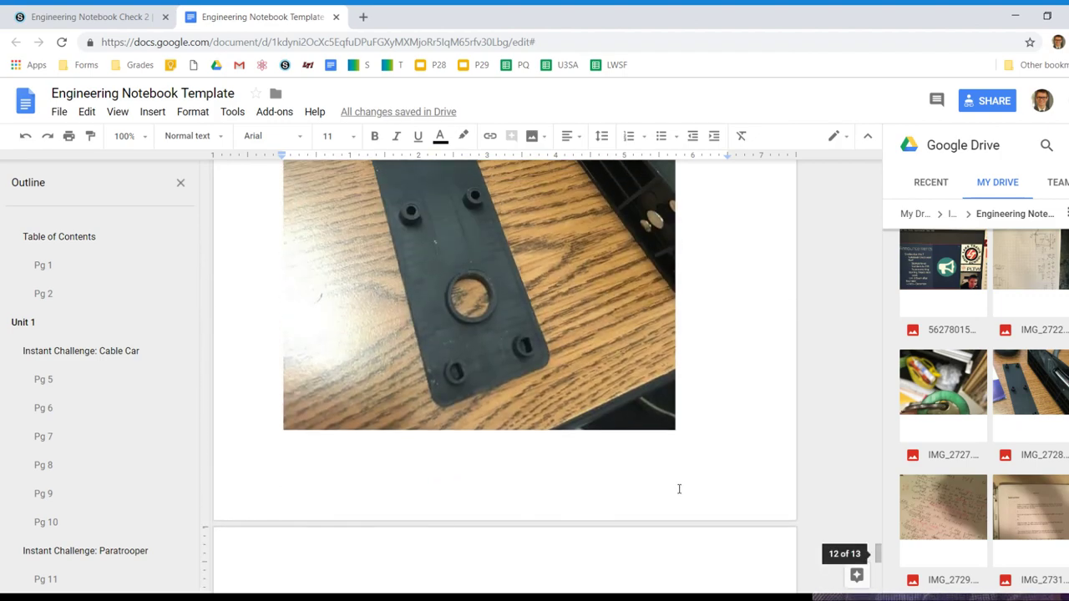
key(super+Left)
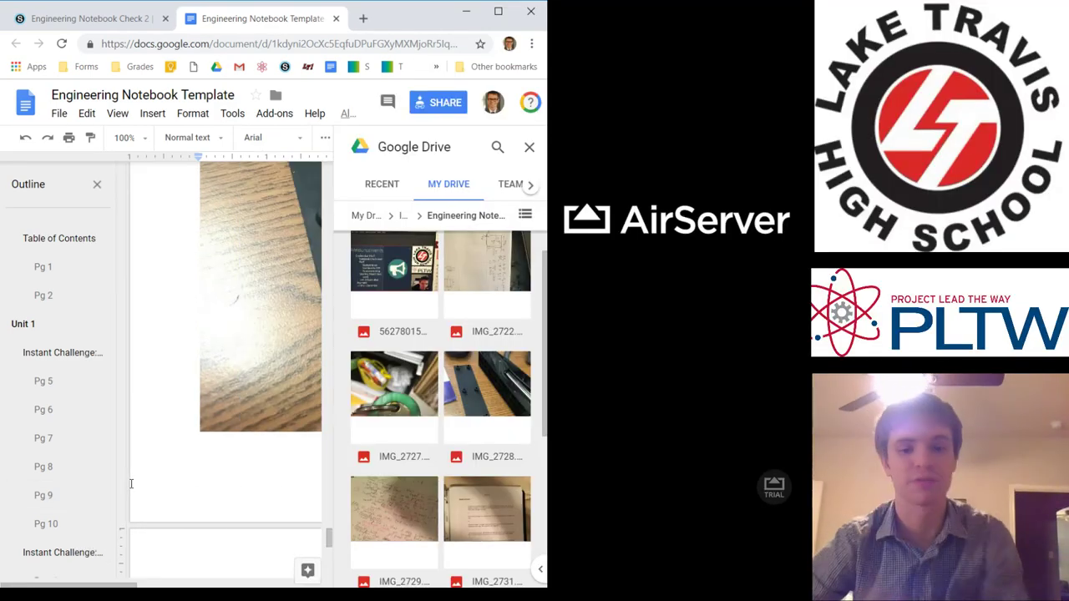